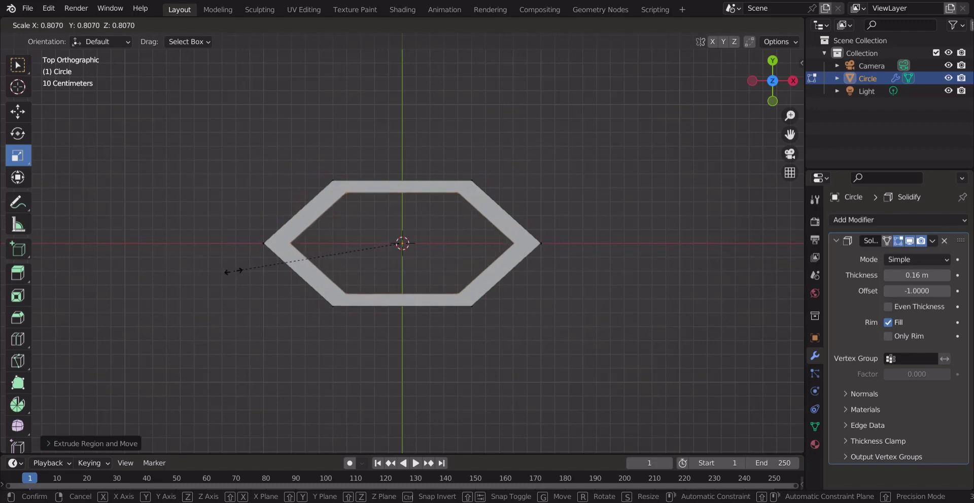
Step: Scale the hexagon's extruded inner edge loop inward, narrow it along X, and return to Object Mode
left_click(228, 266)
left_click_drag(442, 252, 458, 244)
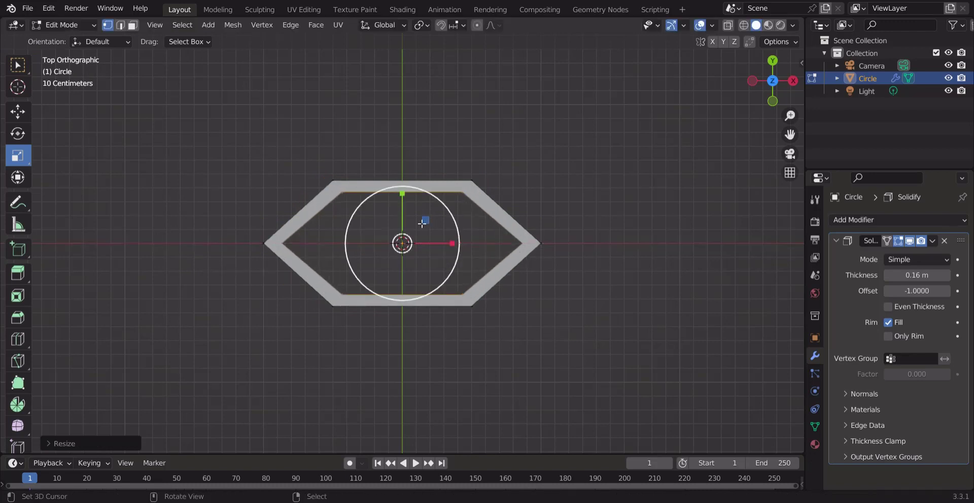
left_click_drag(403, 193, 403, 239)
key("Tab")
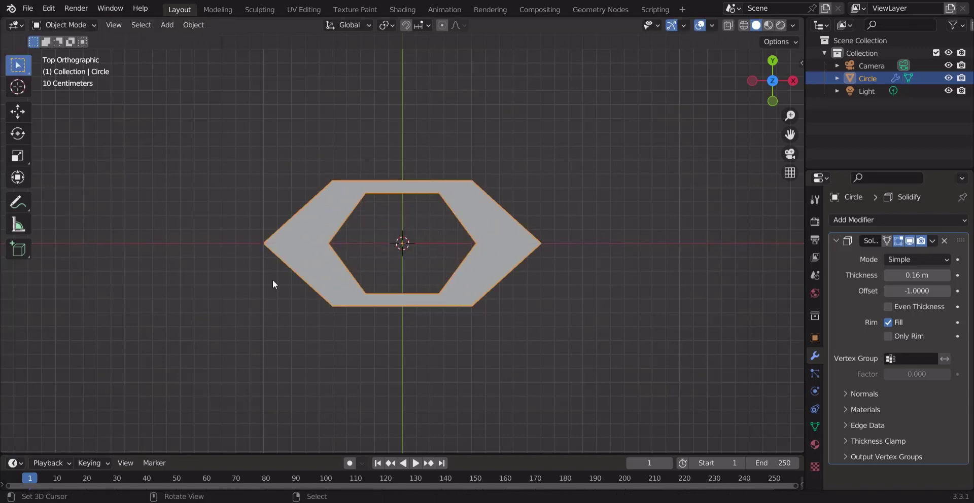
Step: Reduce the Solidify thickness of the hexagonal ring to 0.07 m
left_click_drag(768, 87, 776, 81)
mouse_move(916, 275)
left_mouse_down()
mouse_move(904, 275)
mouse_move(934, 275)
left_mouse_up()
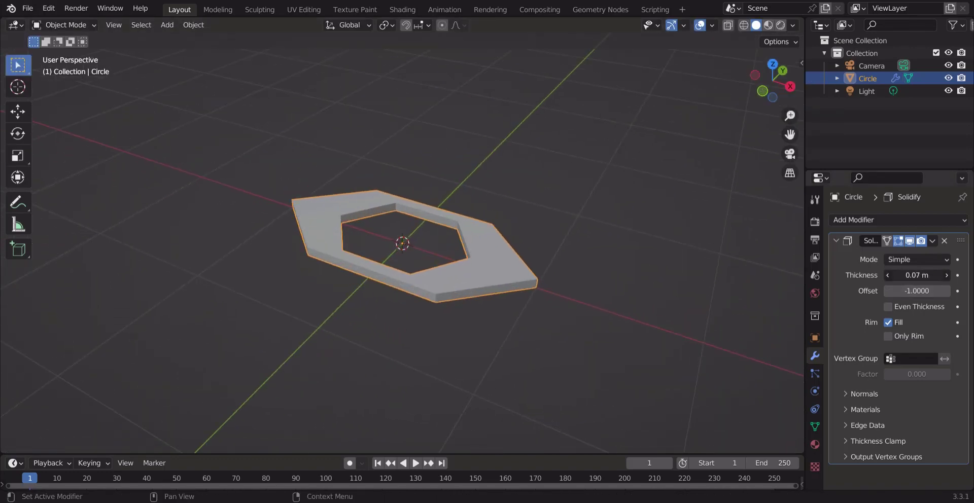
key("KP_7")
Step: Add an Array modifier to the hexagonal ring and display it as X-ray wireframe
left_click(861, 222)
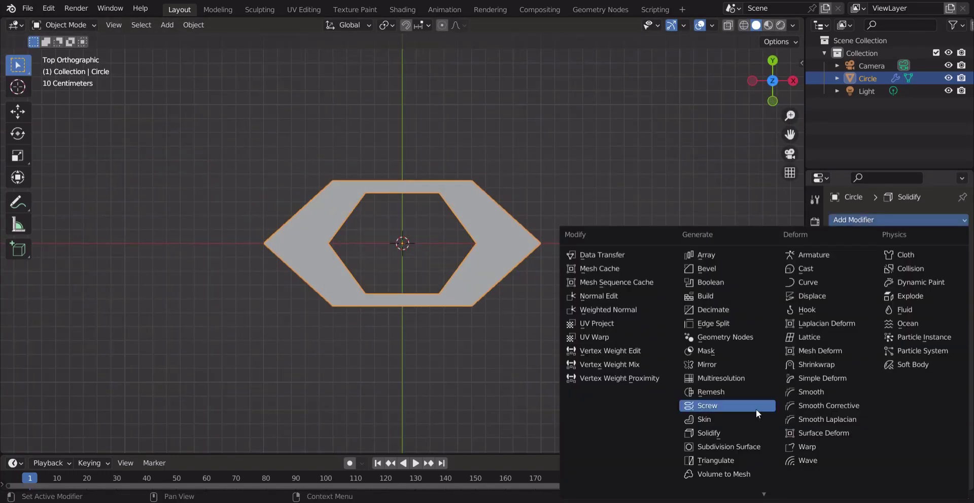
left_click(705, 255)
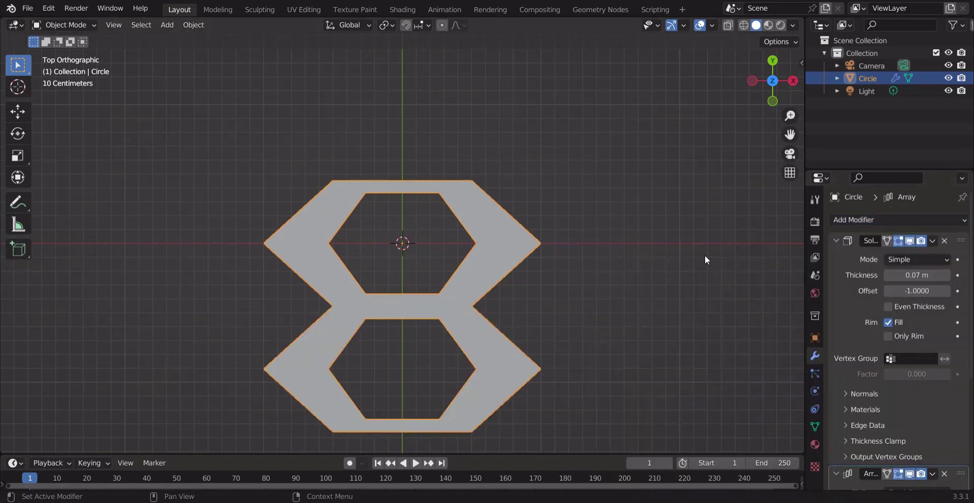
left_click_drag(790, 134, 757, 40)
left_click(728, 25)
left_click(744, 26)
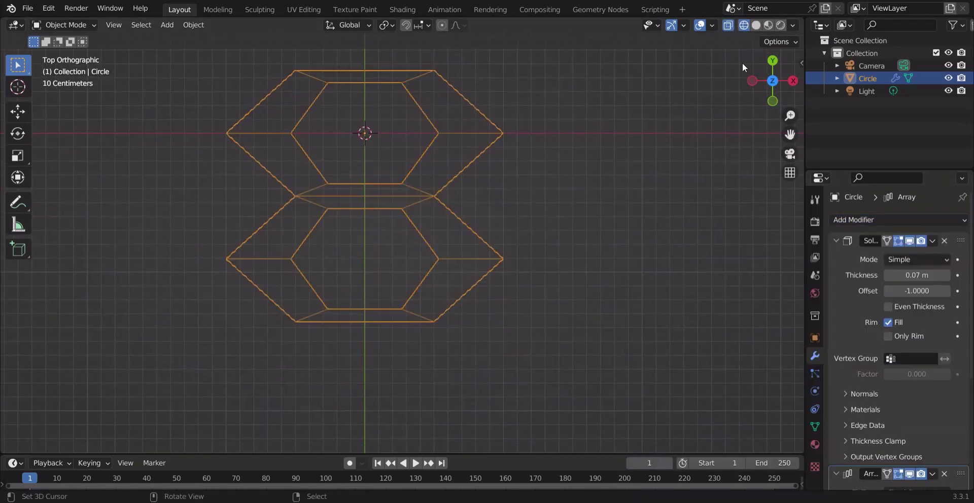
mouse_move(790, 116)
left_mouse_down()
mouse_move(790, 87)
mouse_move(790, 96)
left_mouse_up()
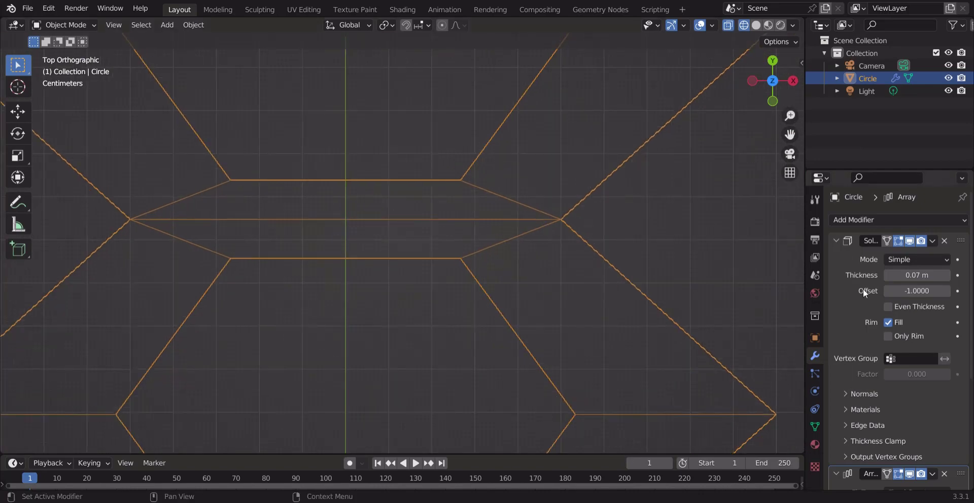
Step: Enable Constant Offset on the Array modifier and disable its Relative Offset
scroll(863, 288, "down", 7)
left_click(854, 419)
left_click(845, 418)
left_click(855, 355)
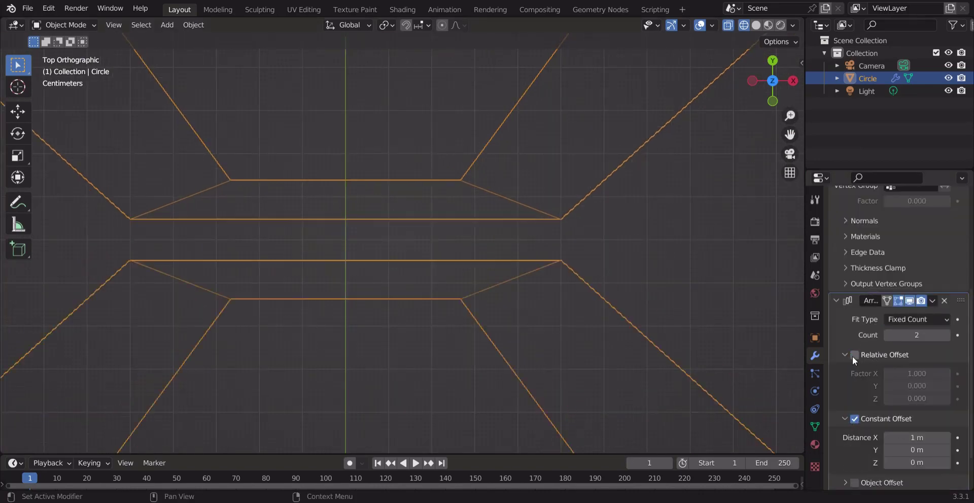
Step: Set the array's constant offset to 0.905 m in X so the neighbouring hexagons meet edge to edge
scroll(853, 357, "down", 2)
left_click_drag(913, 390, 911, 390)
left_click_drag(790, 115, 790, 102)
left_click_drag(790, 134, 761, 236)
left_click_drag(922, 392, 929, 392)
left_click(921, 393)
type("0.905")
key("Return")
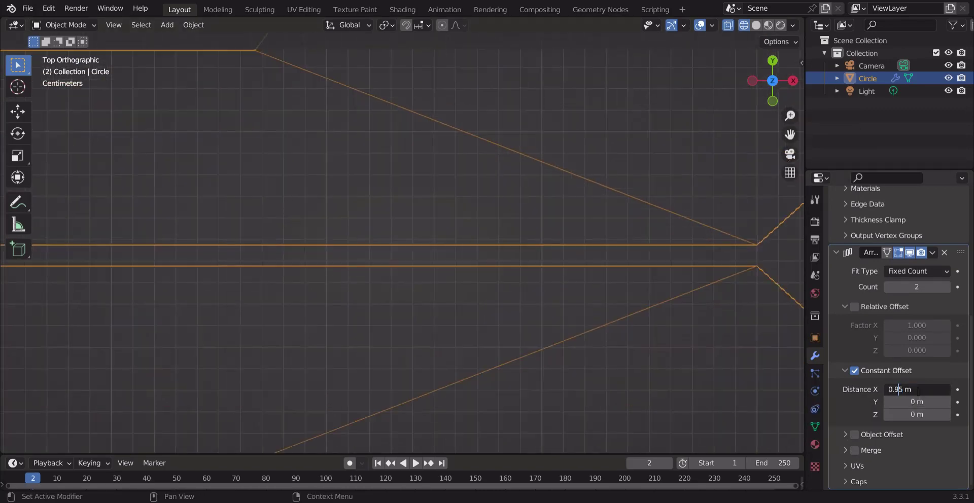
Step: Return to solid shading, raise the array count to 4, and duplicate the Array modifier
middle_click_drag(447, 284, 473, 309)
key("KP_7")
scroll(792, 117, "down", 3)
middle_click_drag(791, 117, 577, 135)
key("shift+z")
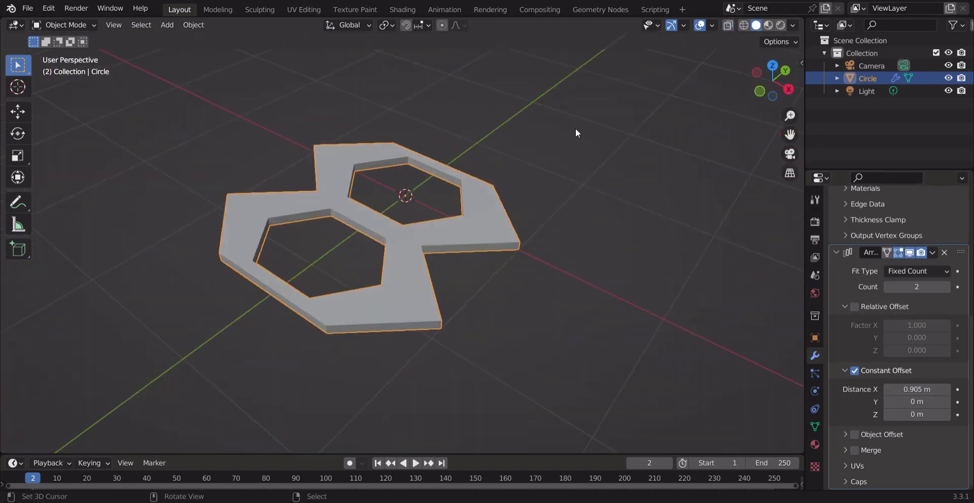
scroll(586, 304, "up", 3)
scroll(585, 304, "down", 5)
scroll(904, 304, "up", 3)
left_click(933, 340)
left_click(881, 368)
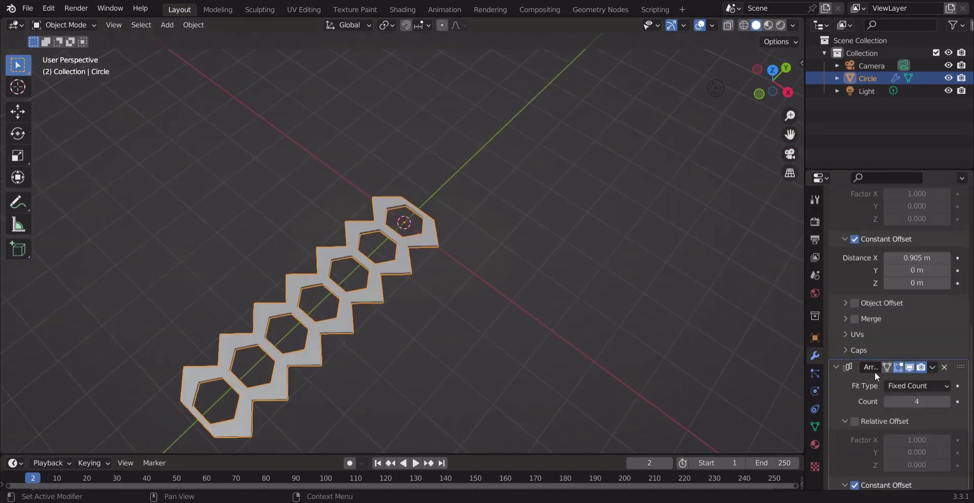
Step: Set the duplicated array's constant offset to about 0.46 m in X and 1.52 m in Y, forming staggered columns
scroll(883, 381, "down", 2)
scroll(888, 386, "down", 3)
left_click(888, 388)
type("0.905")
key("Tab")
type("0.5")
key("Return")
mouse_move(917, 402)
left_mouse_down()
mouse_move(939, 401)
mouse_move(908, 402)
mouse_move(934, 390)
left_mouse_up()
key("KP_7")
left_click_drag(790, 116, 790, 96)
key("shift+z")
scroll(544, 183, "up", 2)
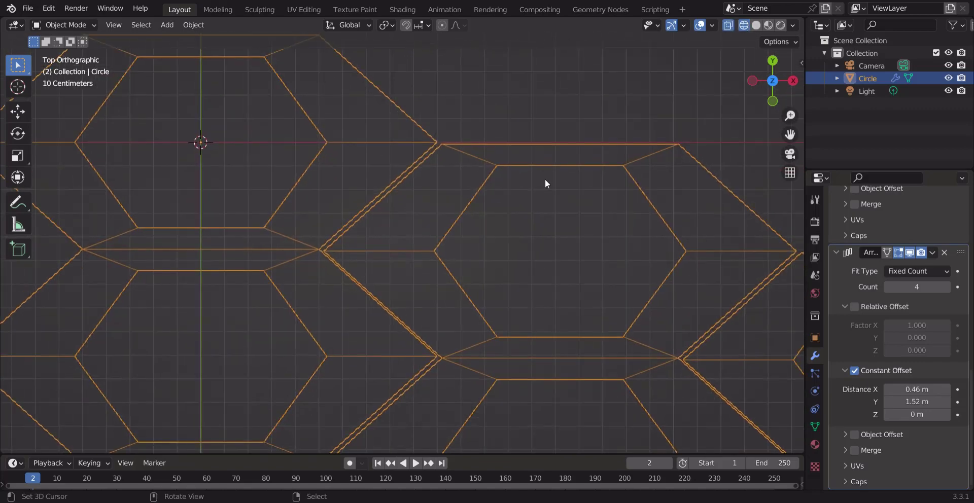
Step: Refine the second array's constant offset to 0.436 m in X and 1.499 m in Y to tighten the column joints
left_click_drag(917, 402, 885, 391)
left_click_drag(916, 402, 914, 402)
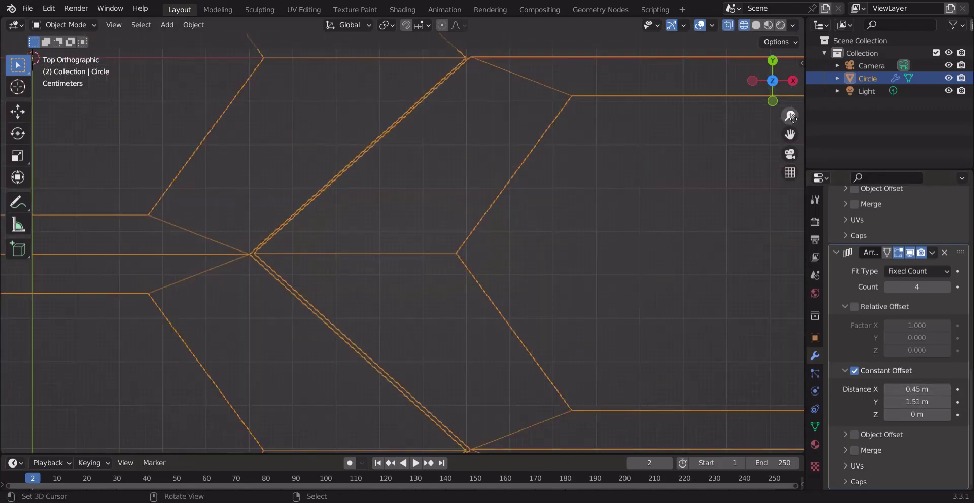
scroll(549, 262, "up", 5)
key("shift+z")
scroll(549, 262, "down", 2)
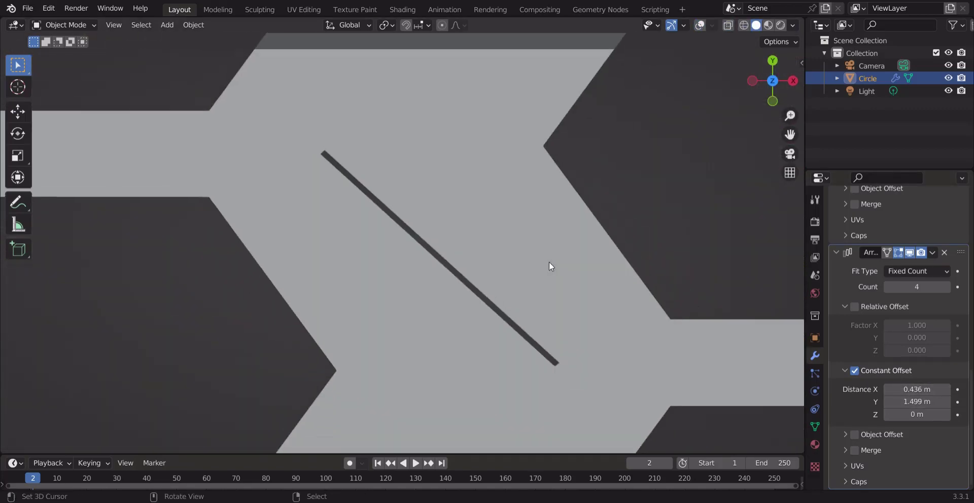
scroll(549, 262, "down", 2)
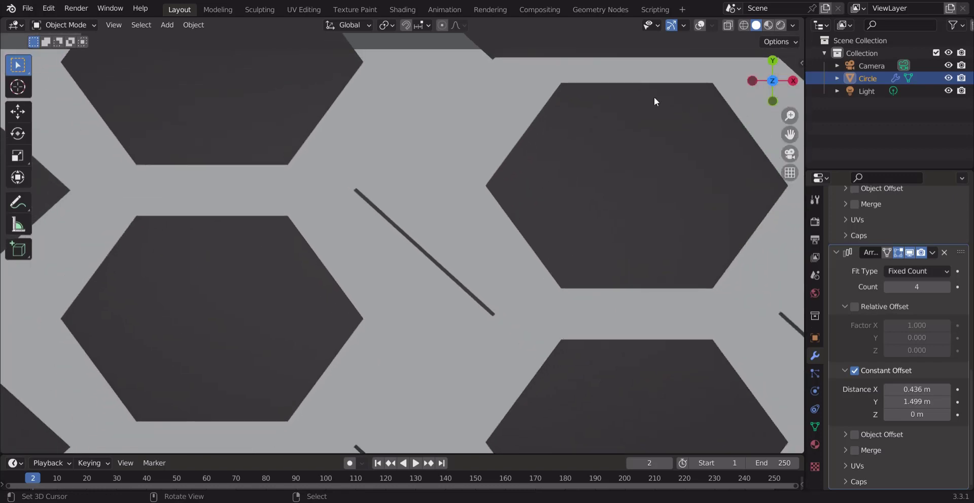
Step: Check the column joints in X-ray wireframe and enable Merge on the second Array modifier
left_click(727, 26)
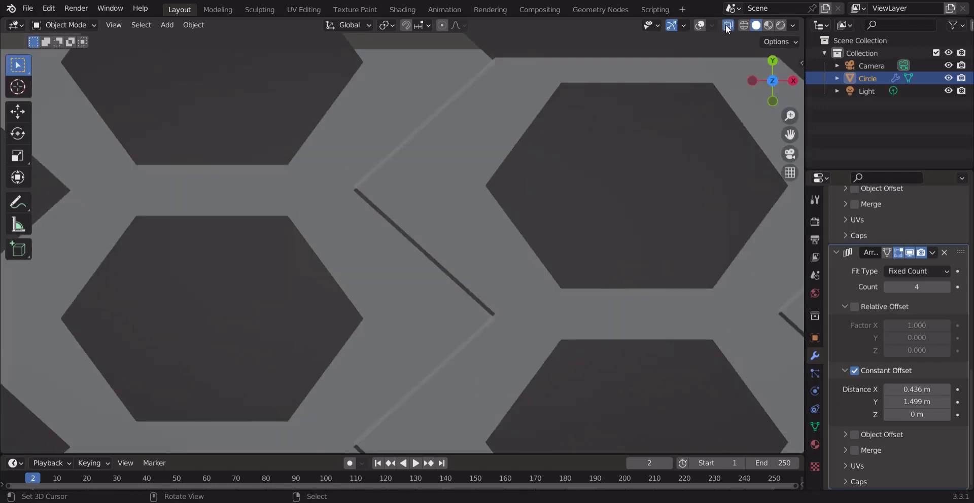
left_click(742, 25)
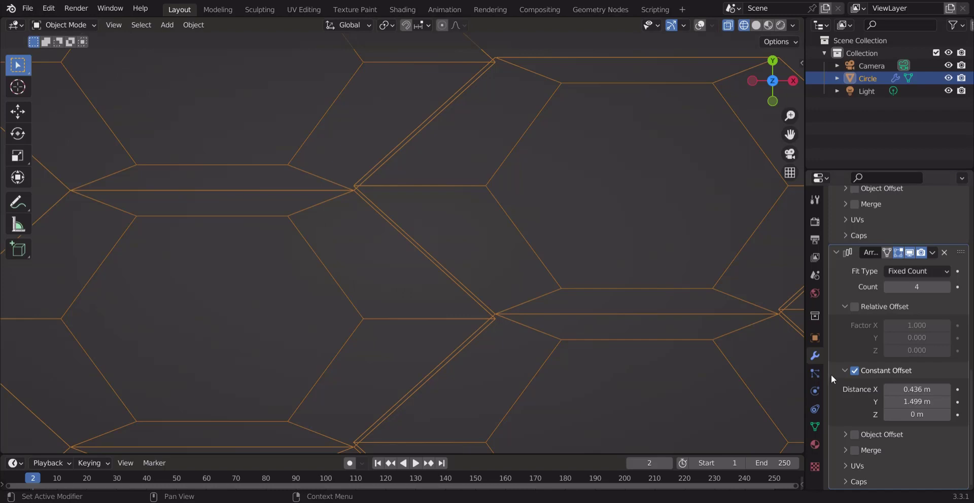
left_click(847, 448)
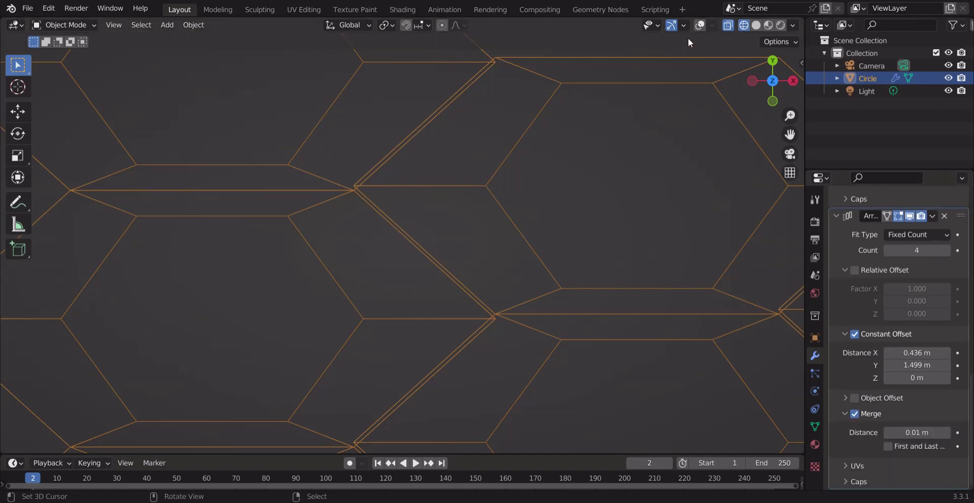
left_click(756, 26)
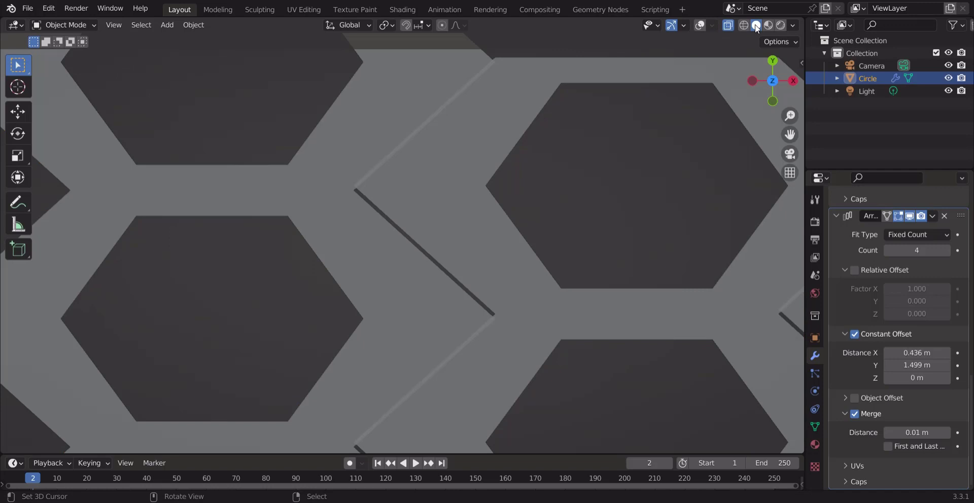
left_click(726, 25)
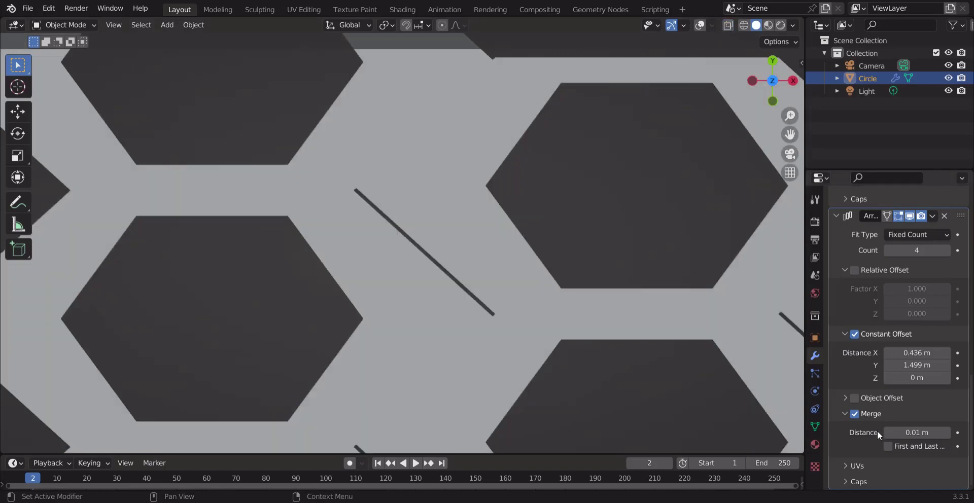
Step: Try a larger merge distance, reset it to 0.01 m, and set the second array's X offset to 0.456 m
mouse_move(908, 432)
left_mouse_down()
mouse_move(949, 433)
mouse_move(918, 433)
left_mouse_up()
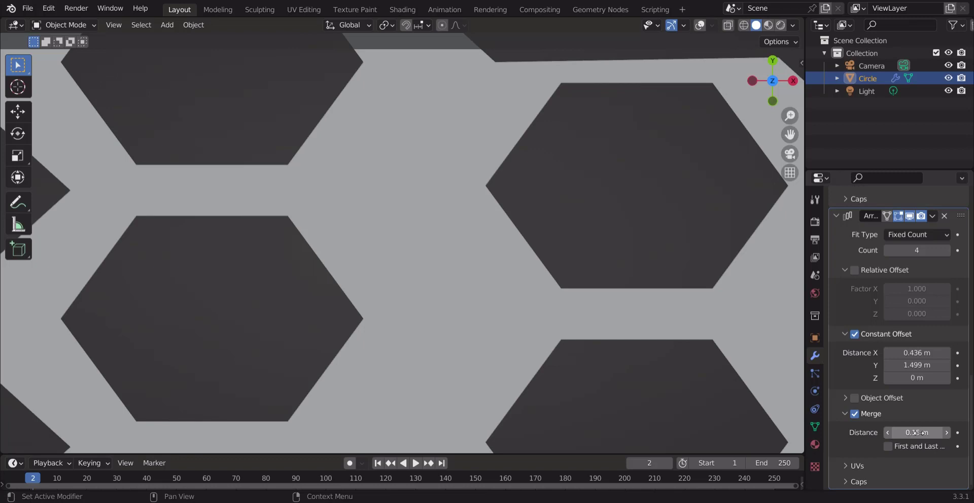
mouse_move(918, 433)
left_mouse_down()
mouse_move(857, 433)
mouse_move(918, 432)
left_mouse_up()
left_click(947, 353)
left_click(947, 354)
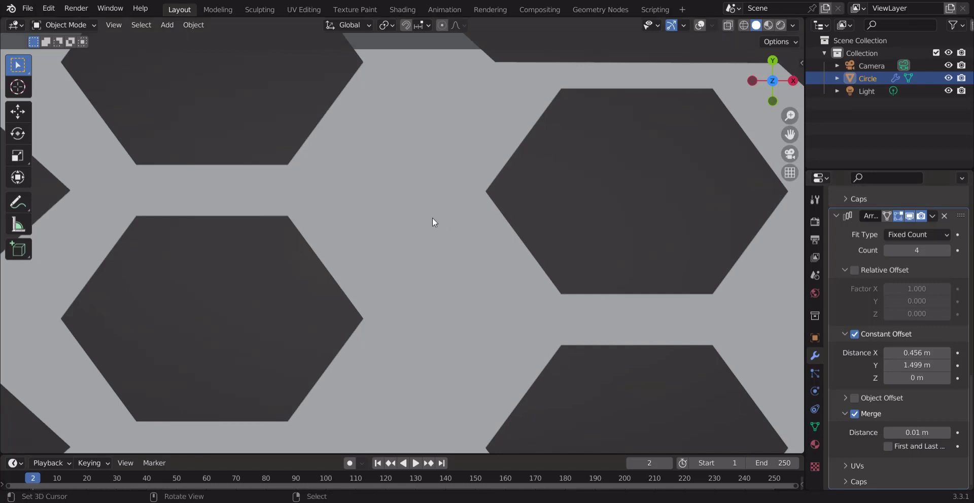
Step: Show the whole honeycomb and turn the viewport overlays back on
scroll(433, 219, "down", 7)
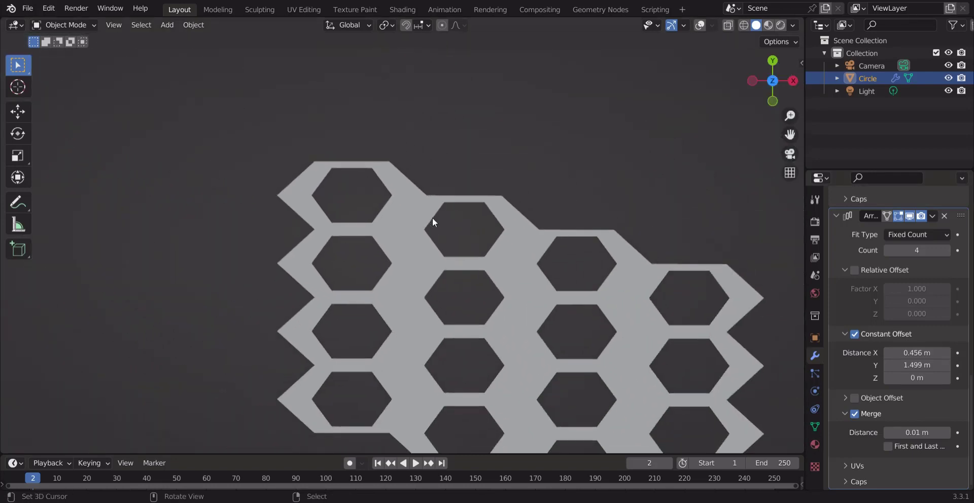
scroll(432, 218, "down", 5)
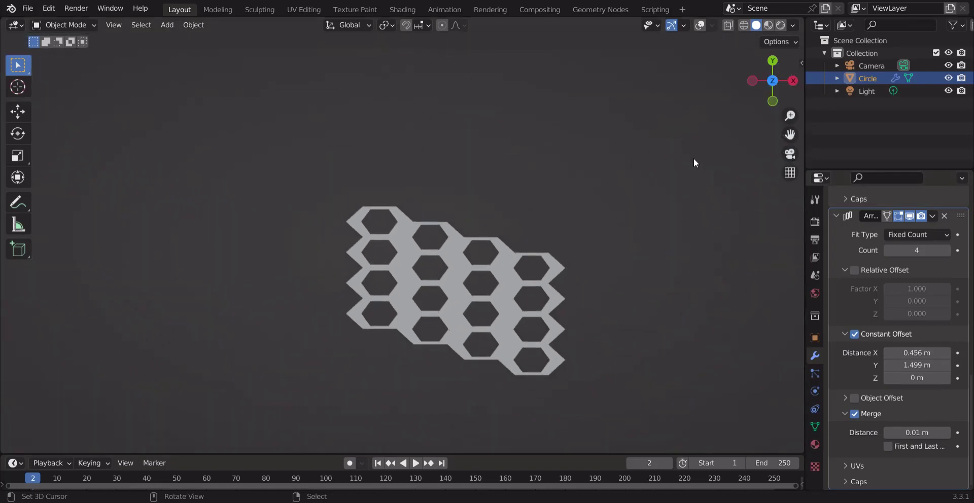
left_click_drag(790, 134, 701, 85)
left_click(701, 26)
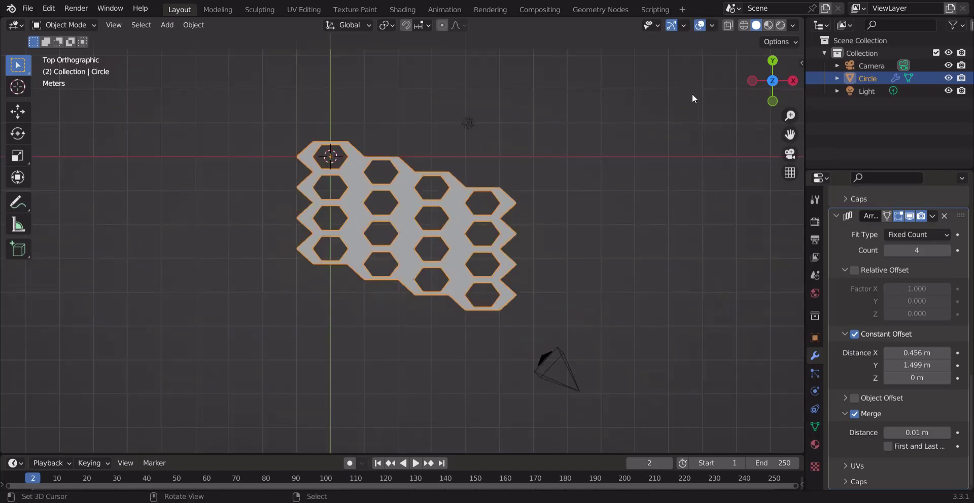
Step: Enter Edit Mode and widen the first hexagon's inner edge loop along X to thin the slanted walls
key("Tab")
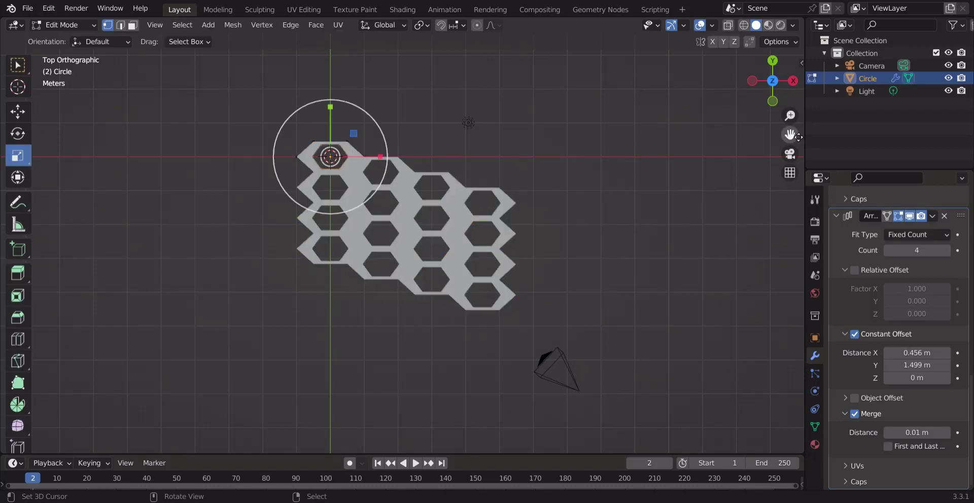
left_click_drag(790, 134, 882, 200)
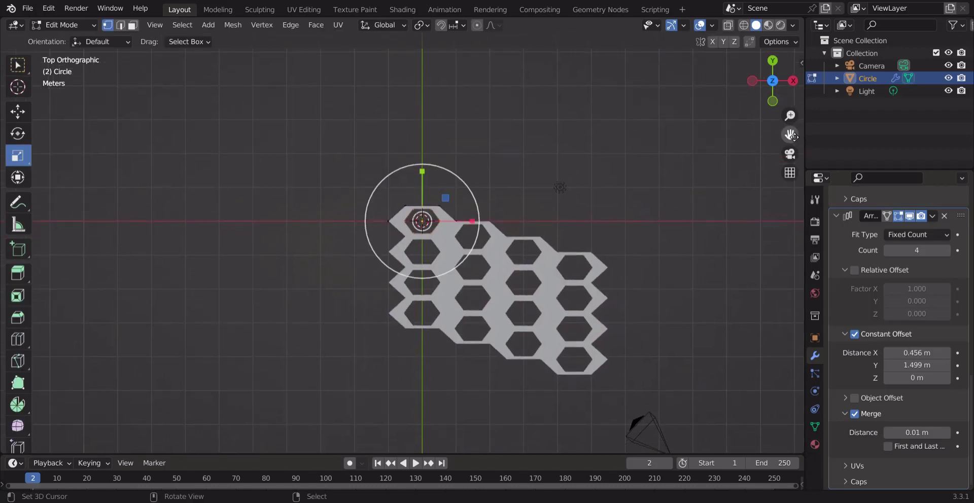
scroll(397, 186, "up", 6)
scroll(397, 185, "up", 1)
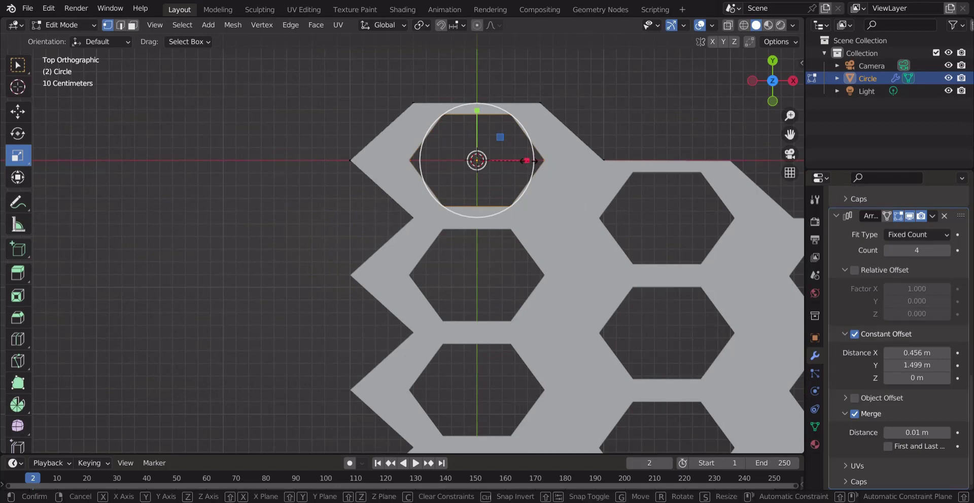
left_click_drag(532, 162, 561, 161)
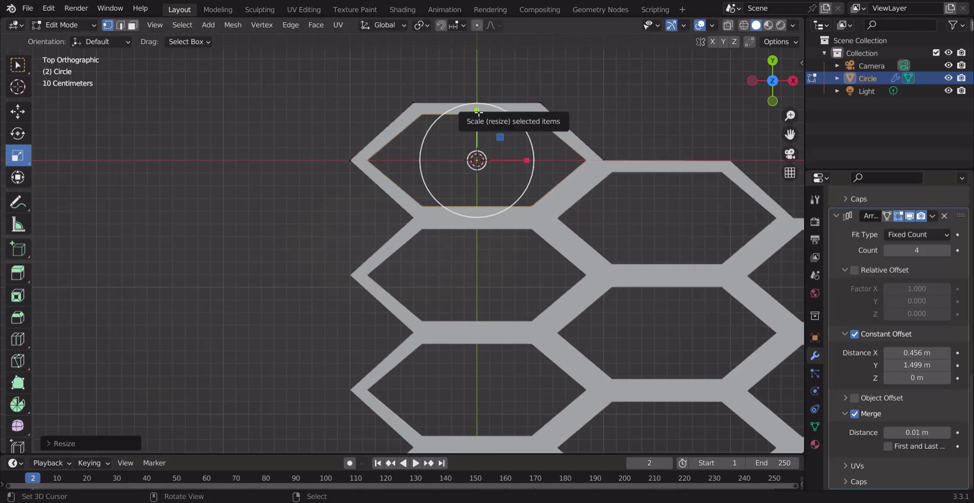
Step: Enlarge the inner edge loop along Y to thin the horizontal walls, and widen it slightly more along X
left_click_drag(478, 111, 472, 101)
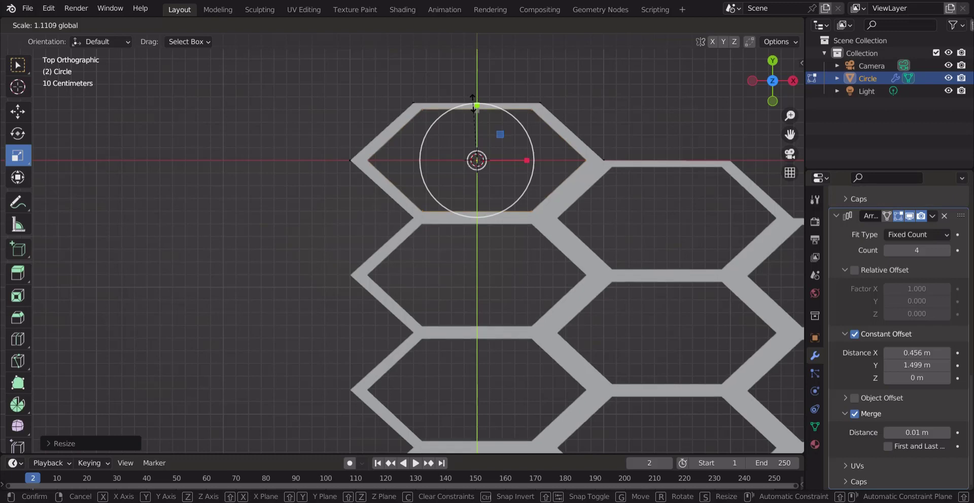
mouse_move(472, 103)
left_mouse_down()
mouse_move(475, 144)
mouse_move(477, 109)
left_mouse_up()
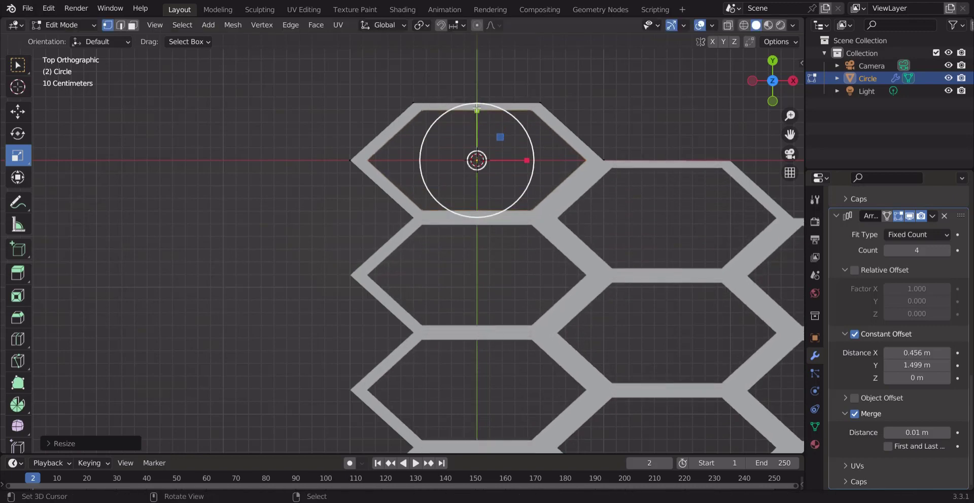
left_click_drag(527, 161, 531, 160)
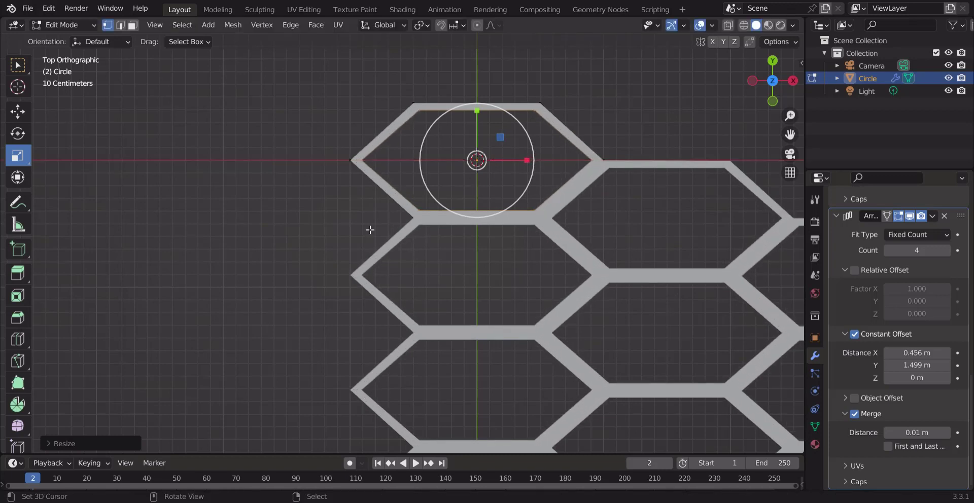
Step: Nudge the first hexagon's inner edge loop slightly toward negative Y and scale it to about 0.94 to thicken the walls
key("g")
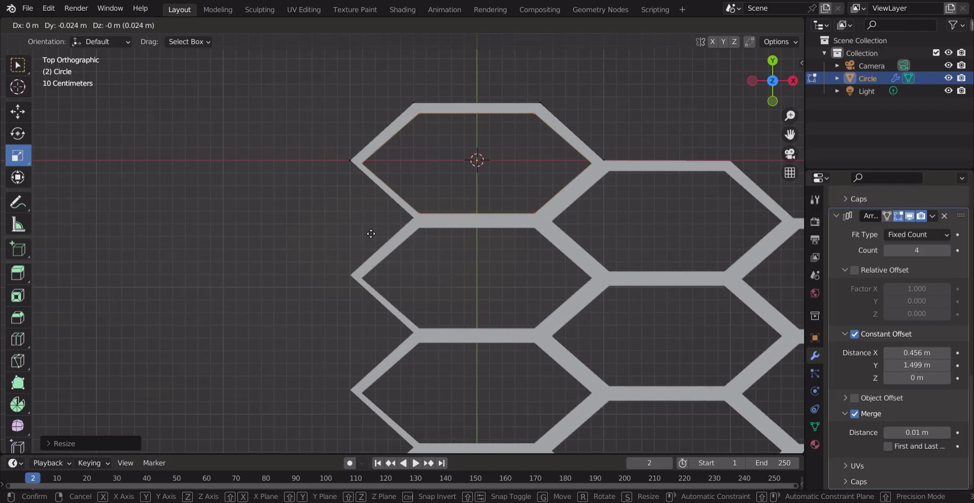
left_click(371, 231)
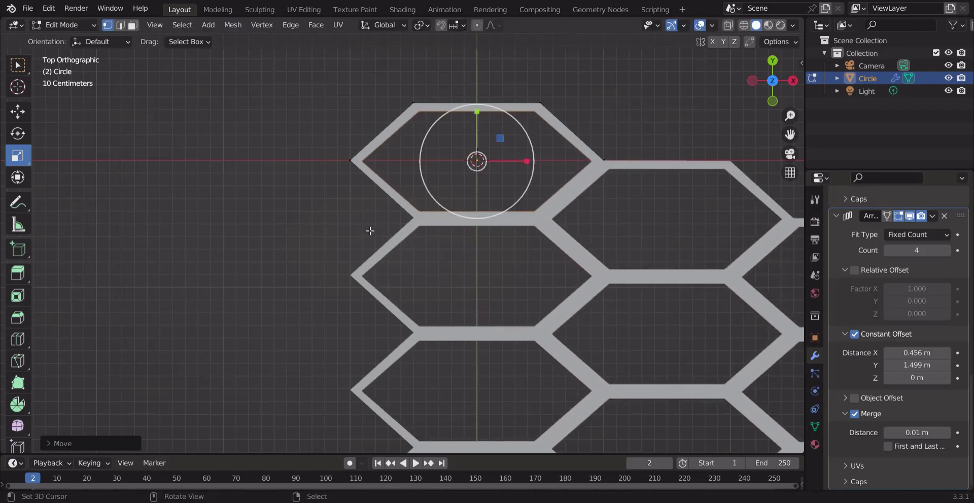
key("s")
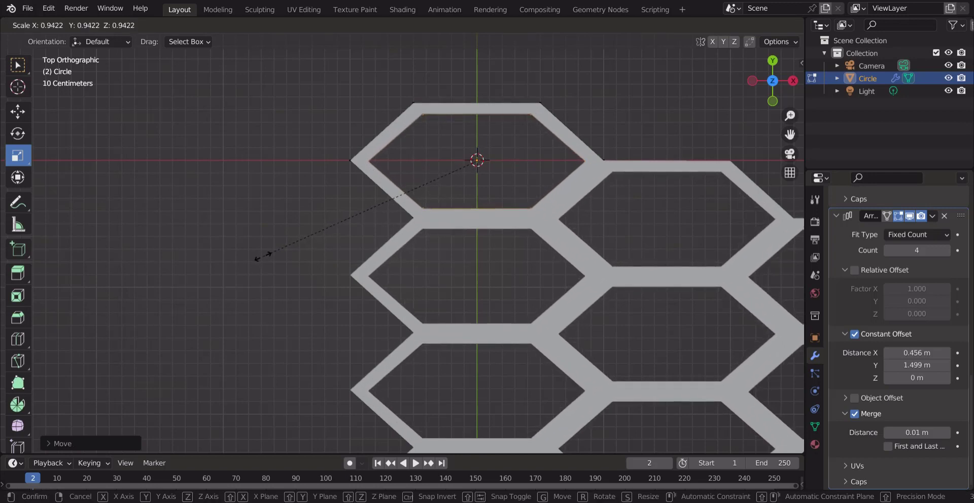
left_click(266, 259)
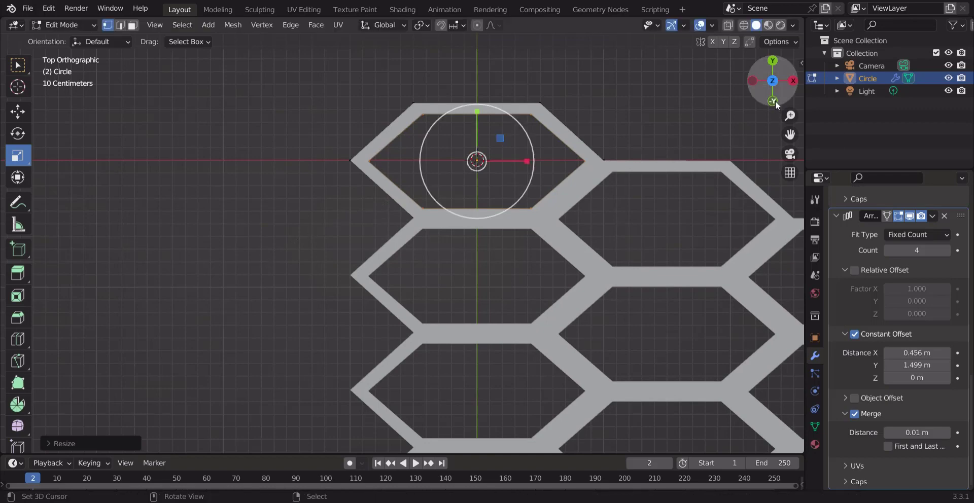
left_click_drag(775, 97, 886, 131)
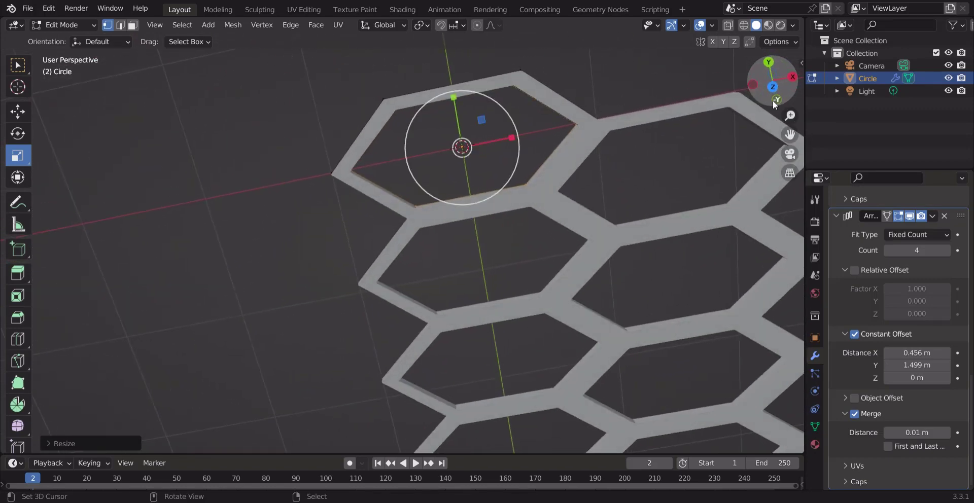
middle_click_drag(460, 235, 456, 183)
key("KP_7")
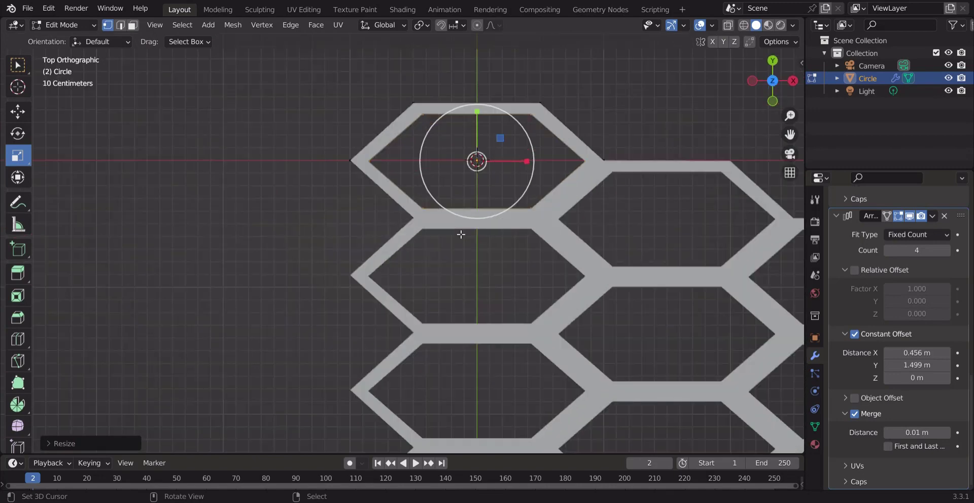
Step: Duplicate the last Array modifier and set the copy's constant offset to 3.616 m in X and 0 m in Y
scroll(461, 235, "down", 6)
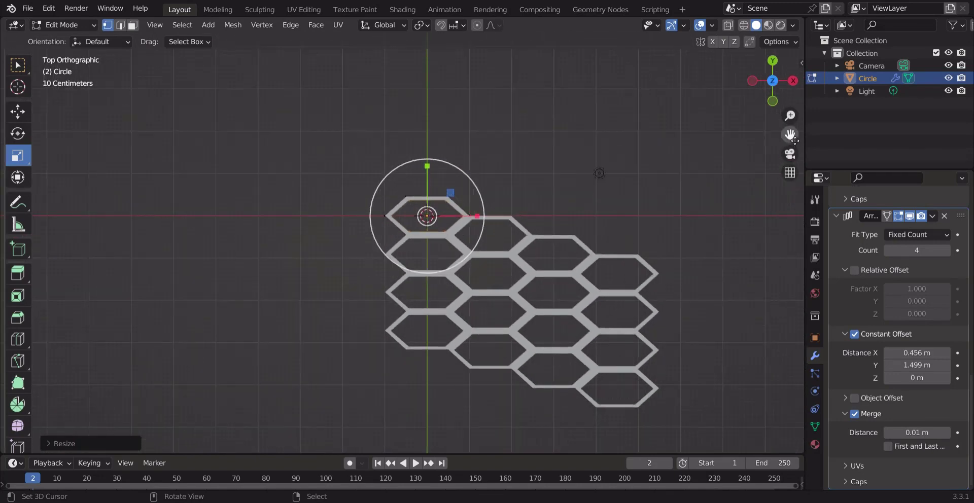
left_click_drag(790, 135, 651, 54)
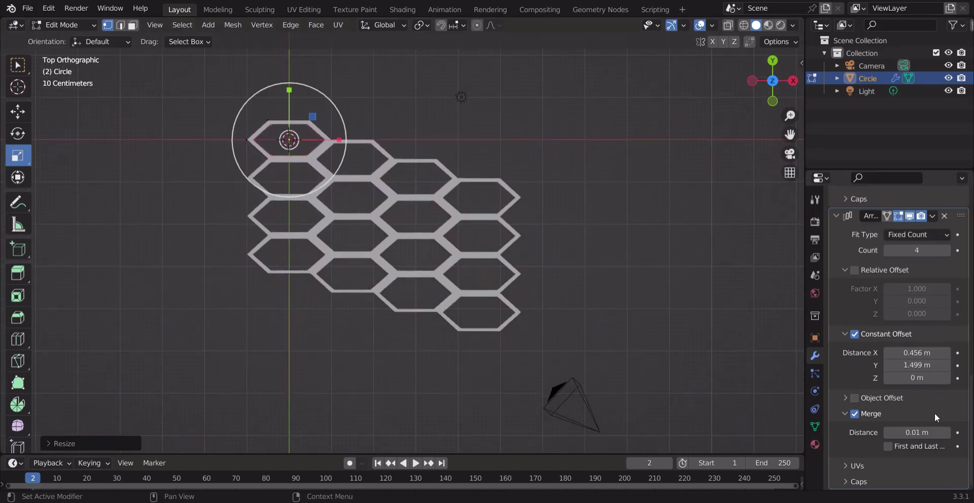
left_click(932, 216)
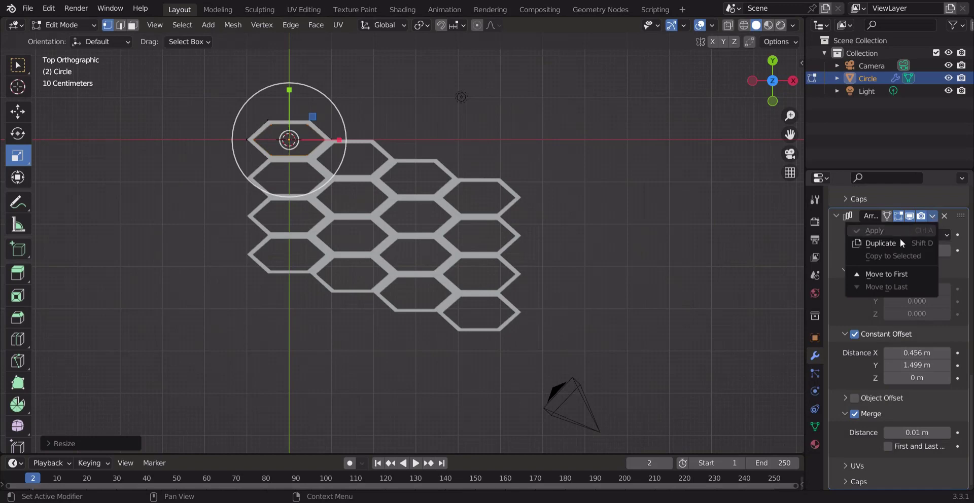
left_click(886, 246)
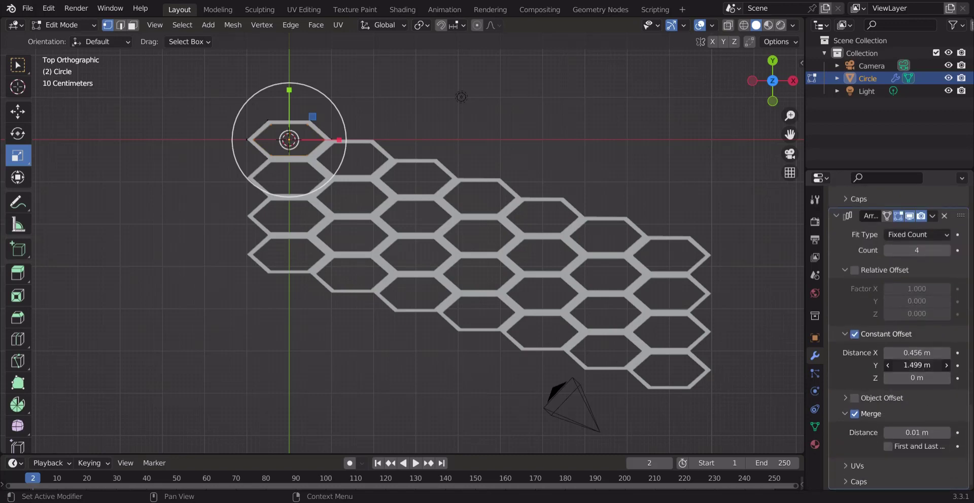
left_click(926, 366)
type("0")
key("Return")
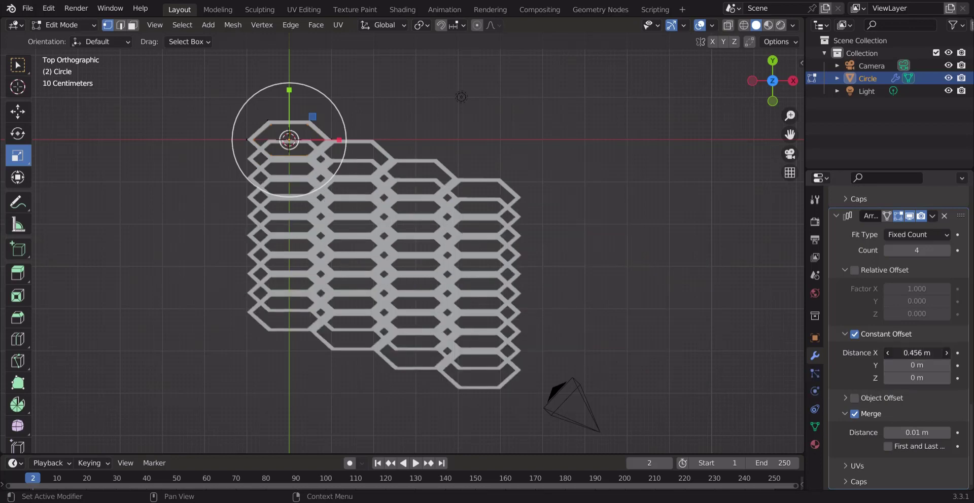
left_click_drag(898, 352, 922, 356)
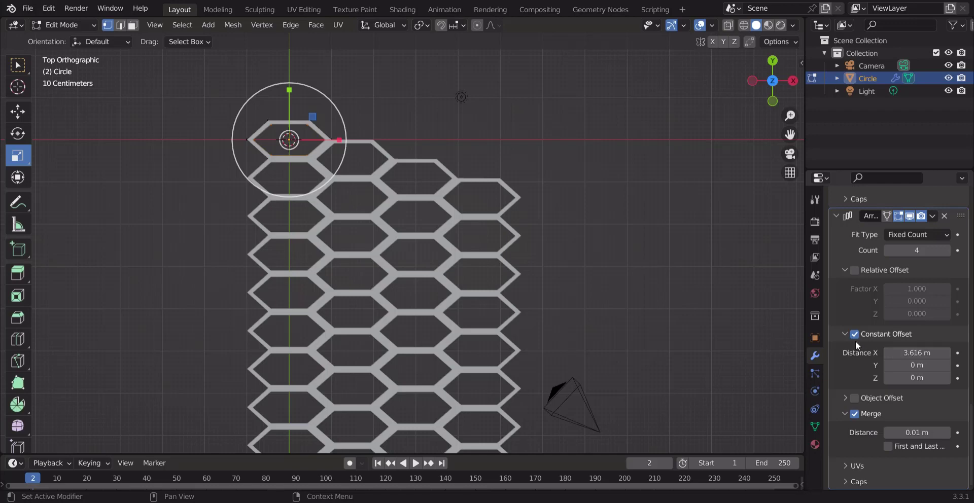
Step: Keep the duplicated array's count at 4 and set its disabled relative offset's X factor to 0
scroll(855, 341, "up", 3)
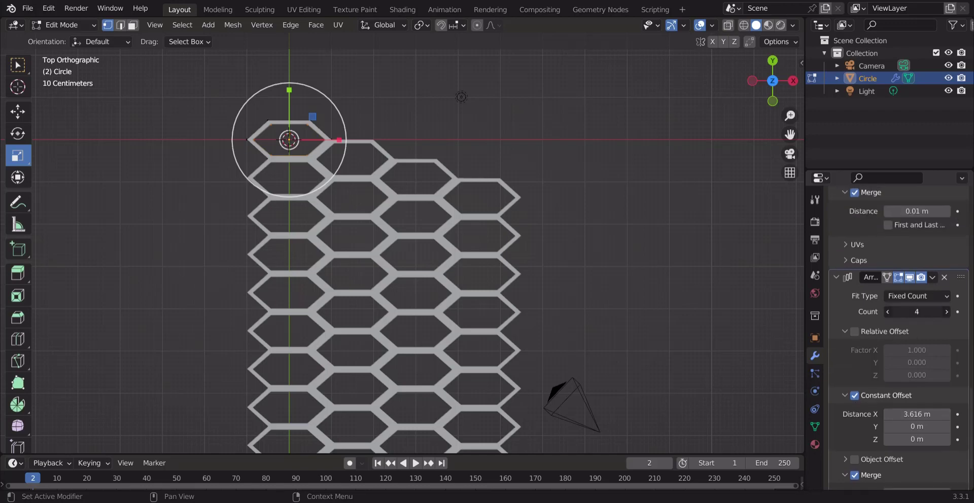
mouse_move(917, 311)
left_mouse_down()
mouse_move(904, 311)
mouse_move(938, 311)
mouse_move(903, 312)
mouse_move(925, 314)
left_mouse_up()
left_click(947, 313)
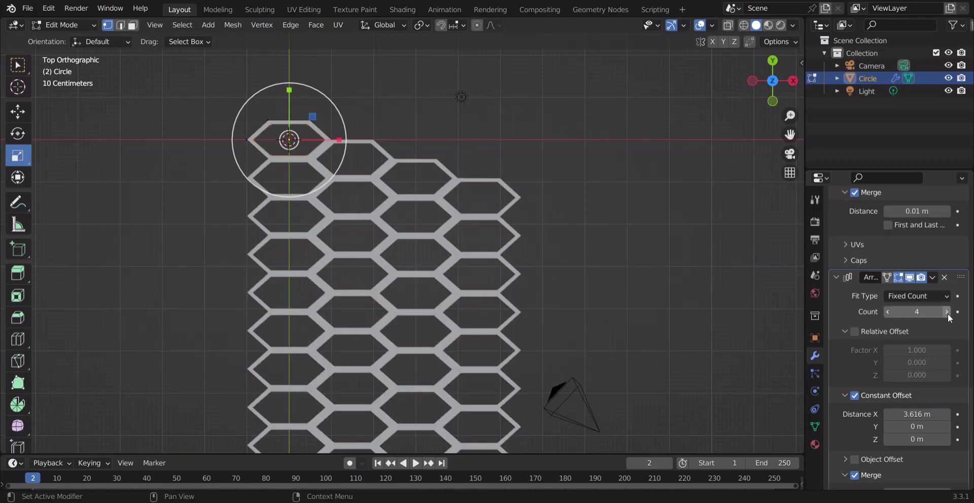
mouse_move(790, 134)
left_mouse_down()
mouse_move(764, 31)
mouse_move(791, 136)
left_mouse_up()
scroll(568, 278, "down", 4)
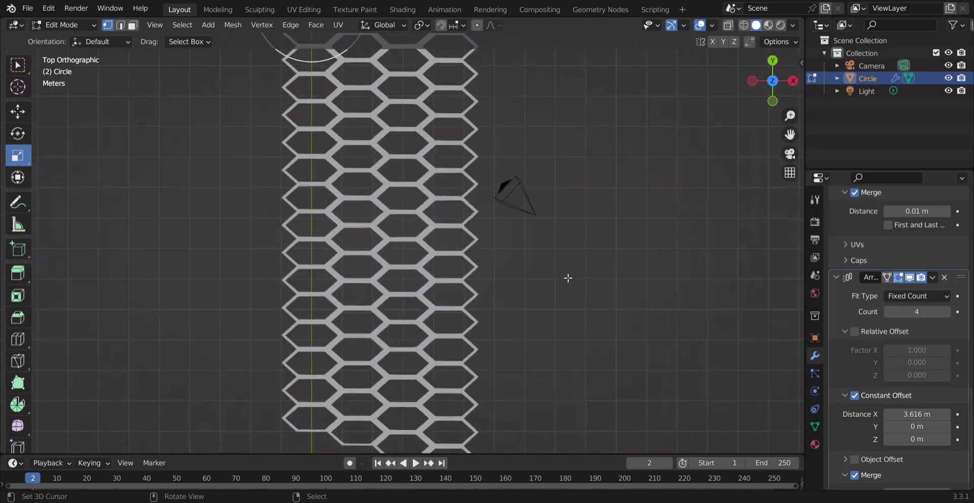
scroll(567, 278, "down", 1)
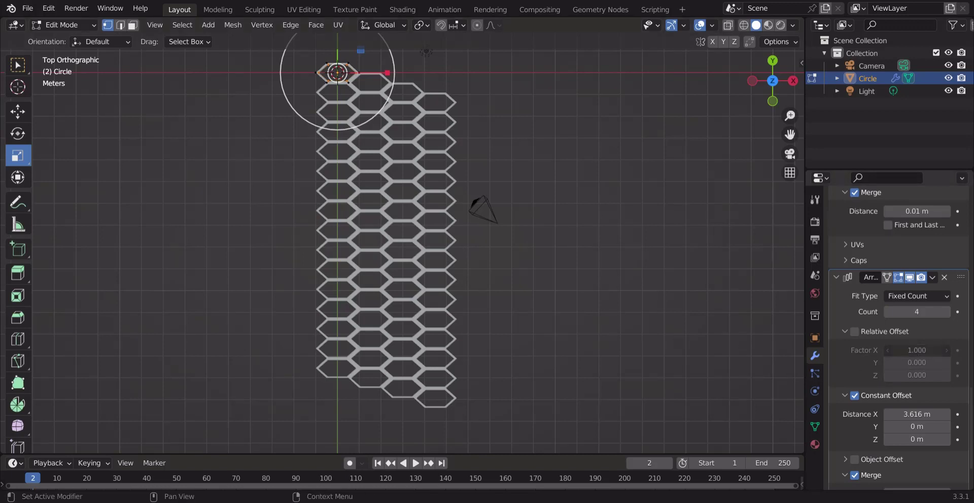
left_click_drag(917, 351, 893, 350)
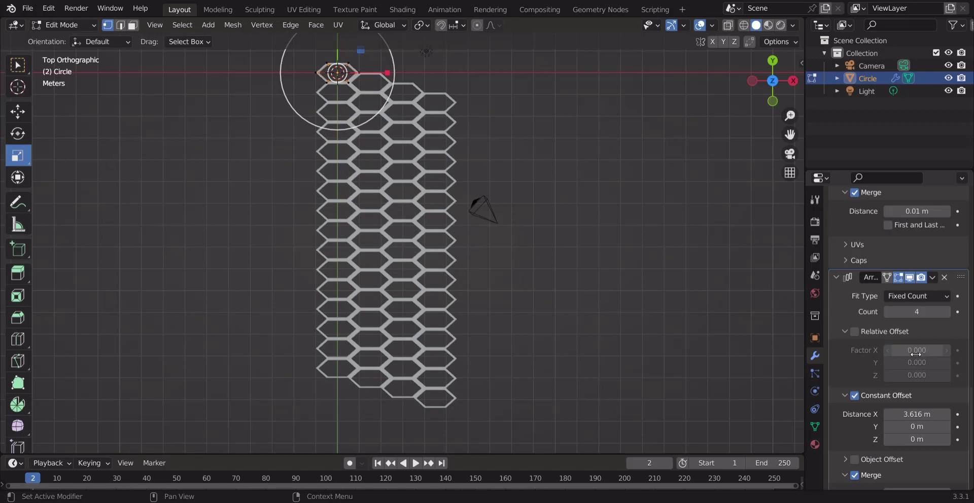
Step: Try constant X offsets up to 3.646 m on the duplicated array, and settle on 3.606 m
mouse_move(918, 415)
left_mouse_down()
mouse_move(956, 415)
mouse_move(921, 415)
left_mouse_up()
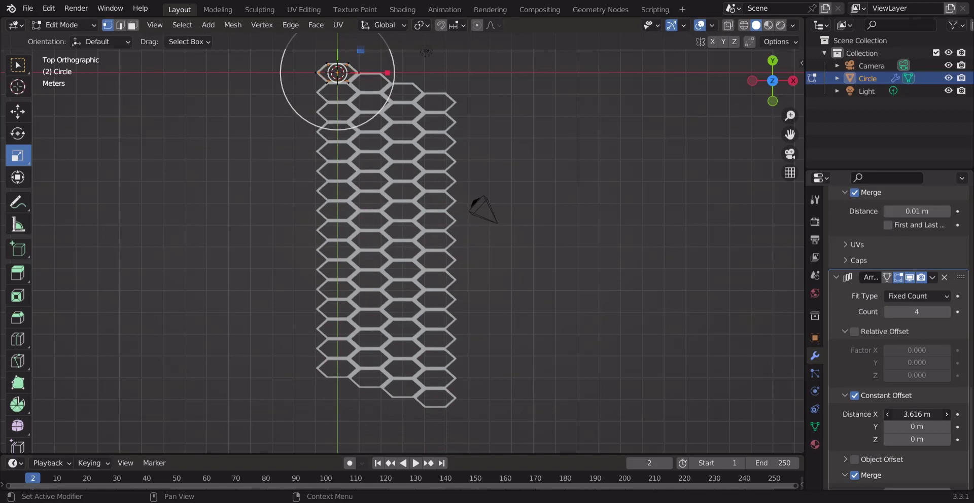
left_click(946, 414)
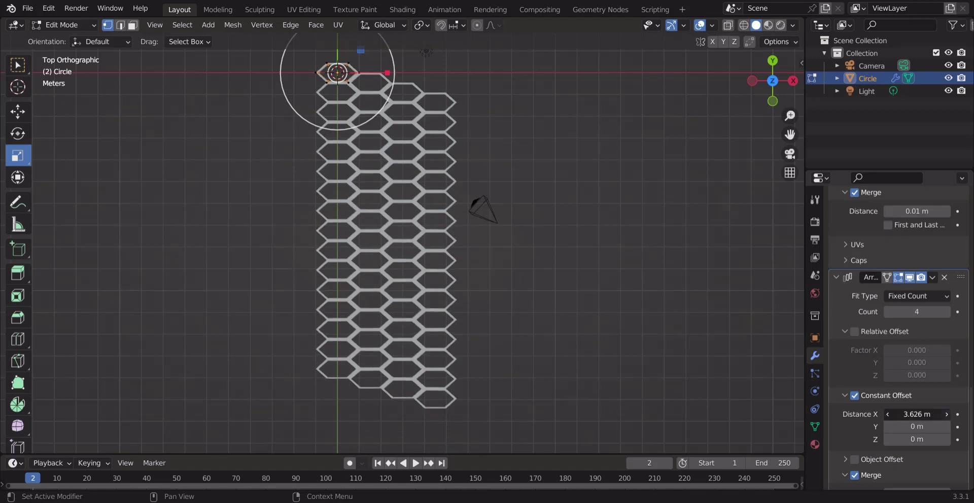
left_click(946, 415)
left_click(946, 415)
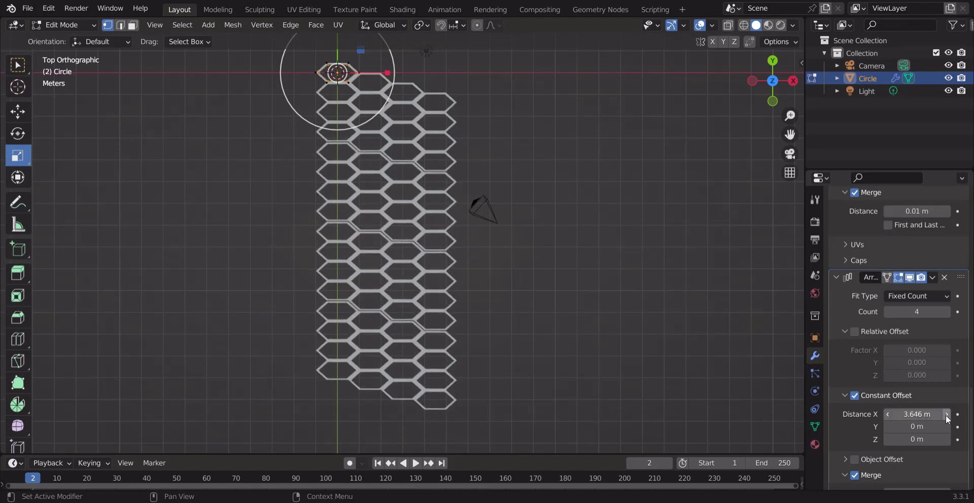
left_click(886, 414)
left_click(885, 414)
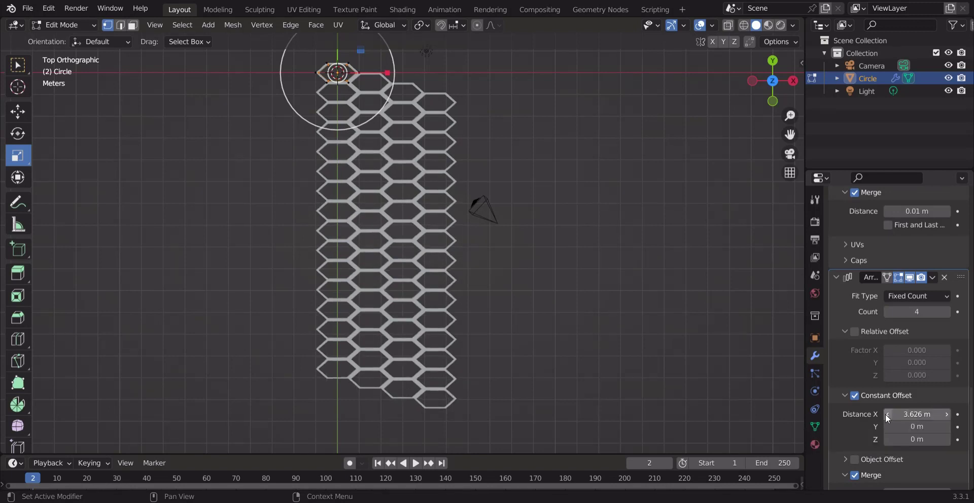
left_click(885, 414)
left_click(885, 414)
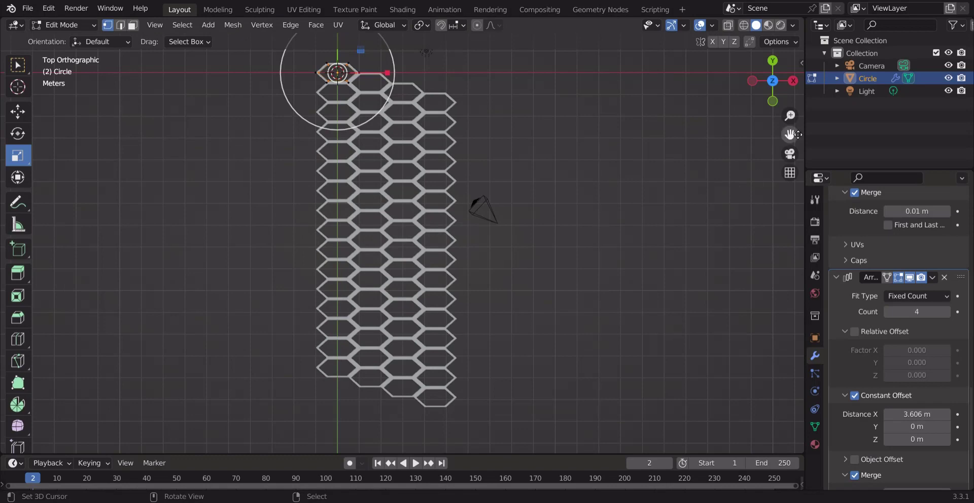
Step: Return to Object Mode and rotate the honeycomb a quarter turn about Z so its length runs along positive X
middle_click_drag(282, 72, 300, 106, "shift")
key("Tab")
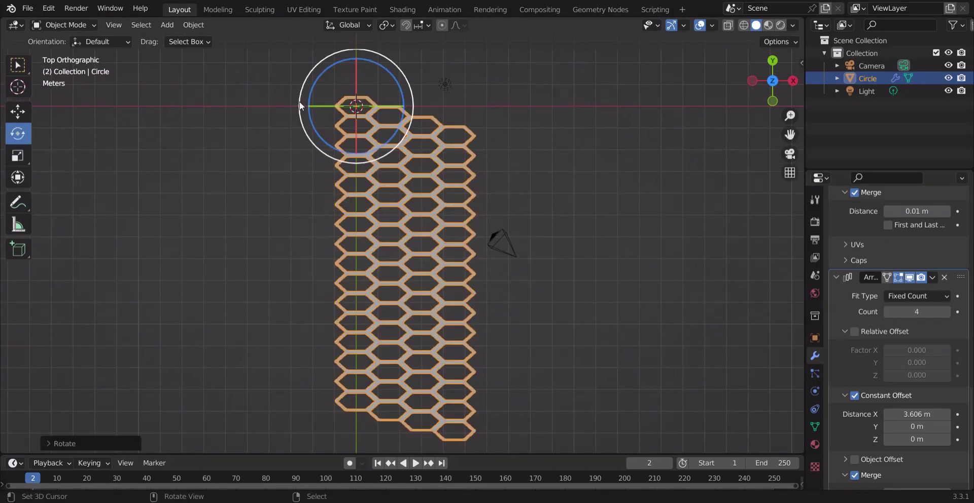
left_click_drag(300, 106, 358, 198)
left_click_drag(790, 134, 806, 257)
key("r")
key("Escape")
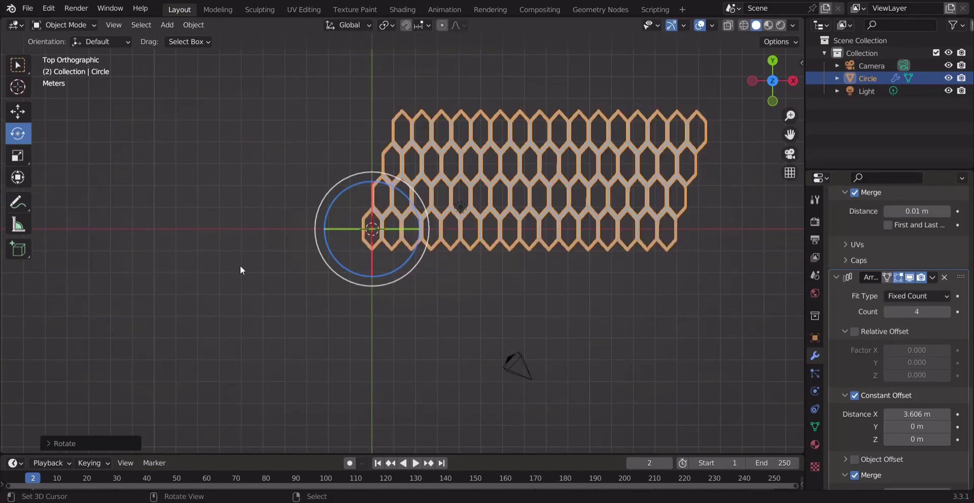
Step: Add a Bezier circle with a 1 m radius at the origin and align it to the right orthographic view
key("w")
key("shift+a")
mouse_move(308, 247)
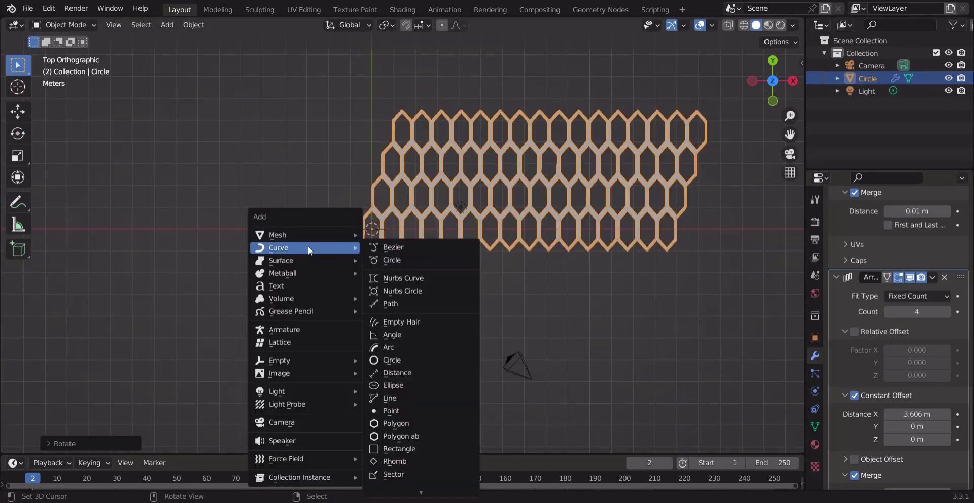
left_click(379, 260)
left_click(56, 444)
left_click(152, 362)
left_click(138, 386)
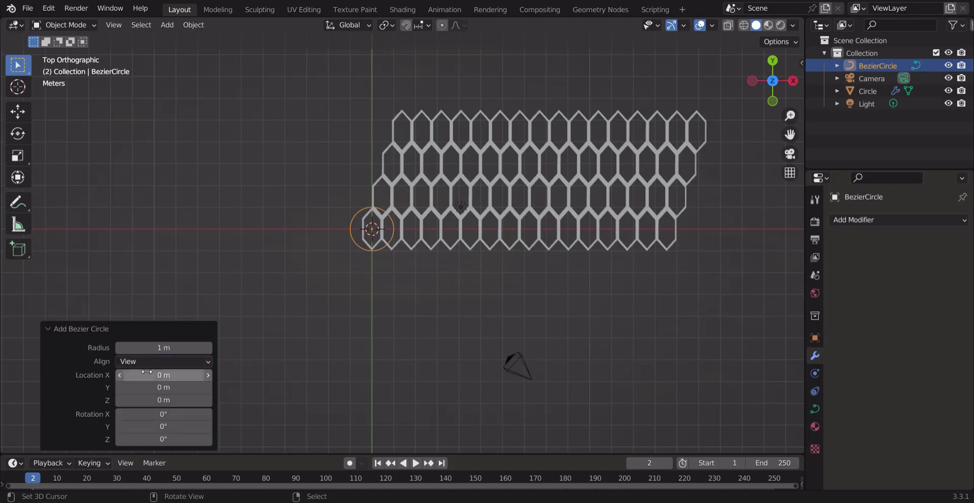
key("KP_3")
left_click(152, 361)
left_click(132, 388)
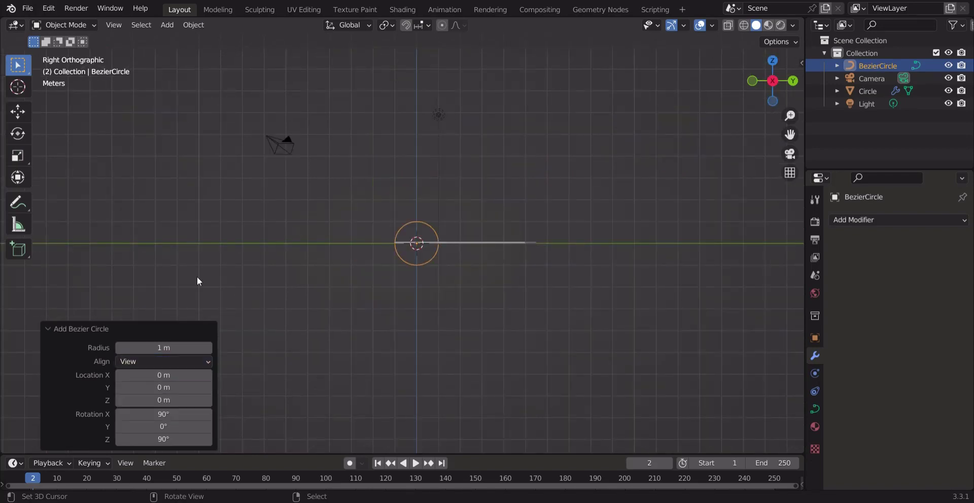
Step: Rotate the Bezier circle about Z into the XZ plane and scale it up to several times its size
key("KP_7")
key("r")
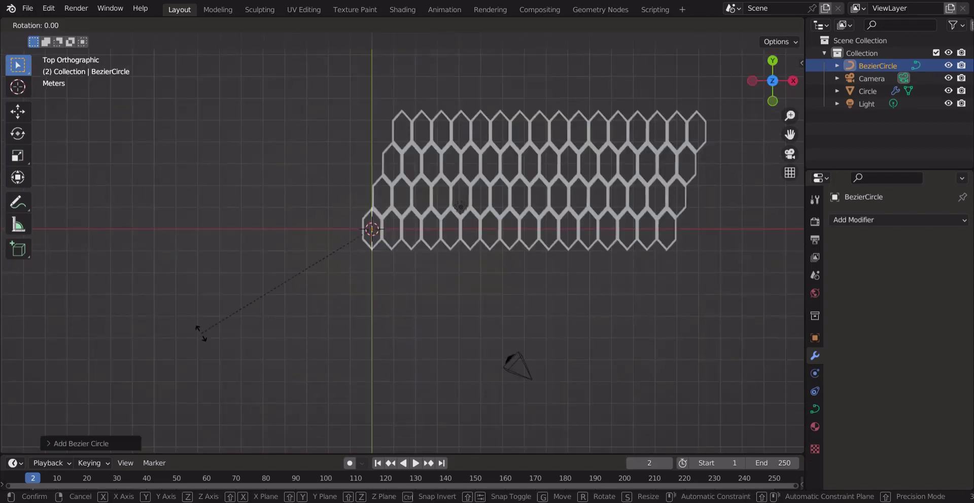
left_click(202, 333)
key("s")
left_click(244, 229)
middle_click_drag(510, 195, 452, 226)
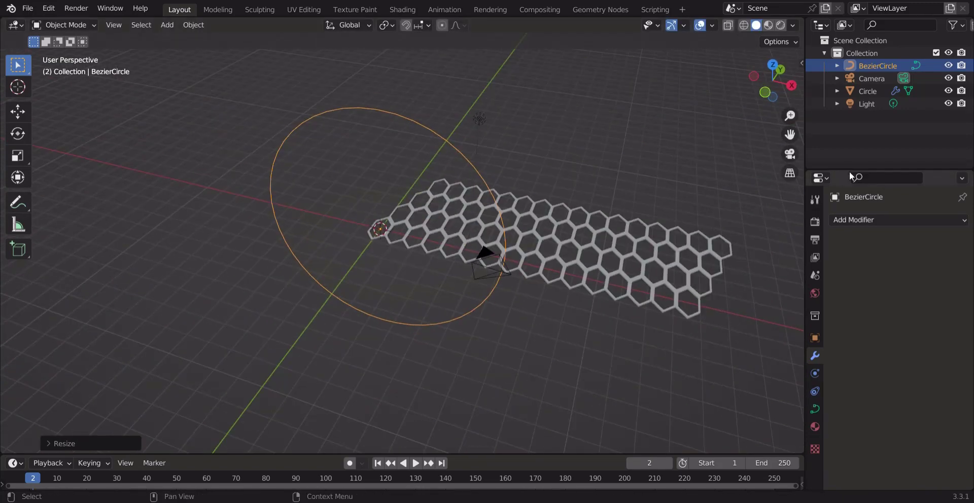
Step: Add a Curve modifier to the honeycomb after its arrays, using the Bezier circle as the curve object
left_click_drag(851, 173, 852, 120)
left_click(815, 357)
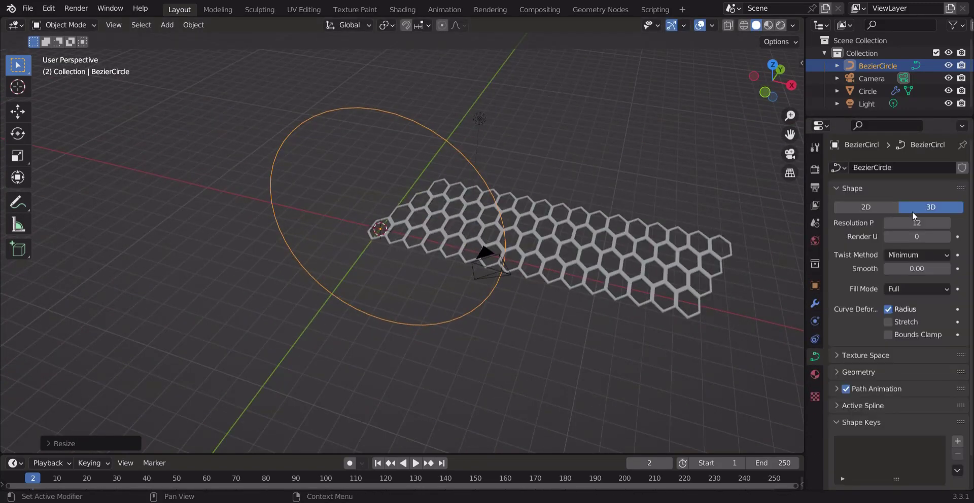
left_click(867, 91)
left_click(815, 303)
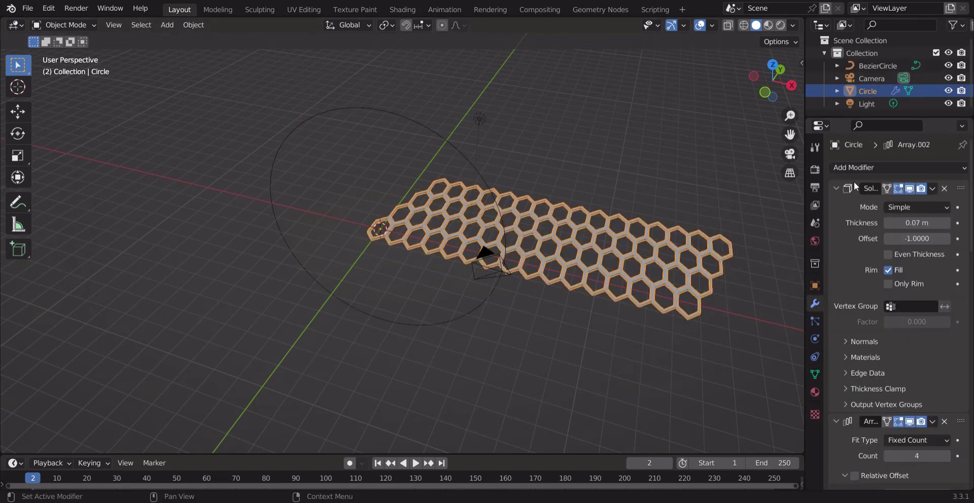
left_click(862, 168)
left_click(808, 230)
scroll(898, 304, "down", 10)
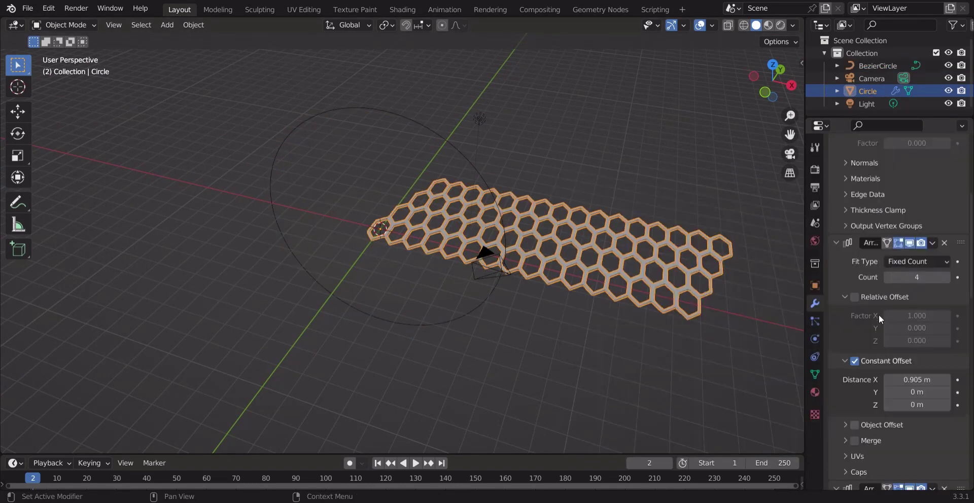
left_click(944, 447)
left_click(412, 138)
Step: Inspect the bent honeycomb with overlays hidden, restore the overlays, and examine its coverage of the circle from the front
key("shift+alt+z")
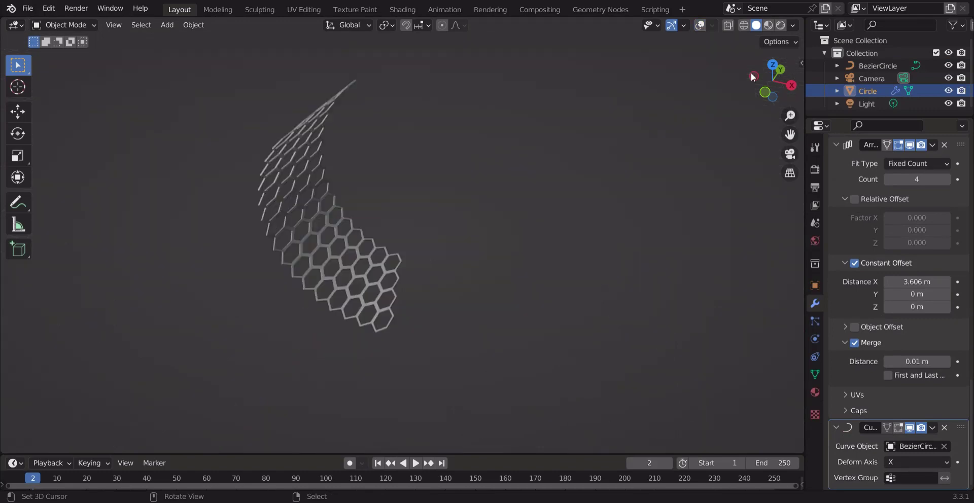
left_click_drag(773, 81, 680, 61)
key("shift+alt+z")
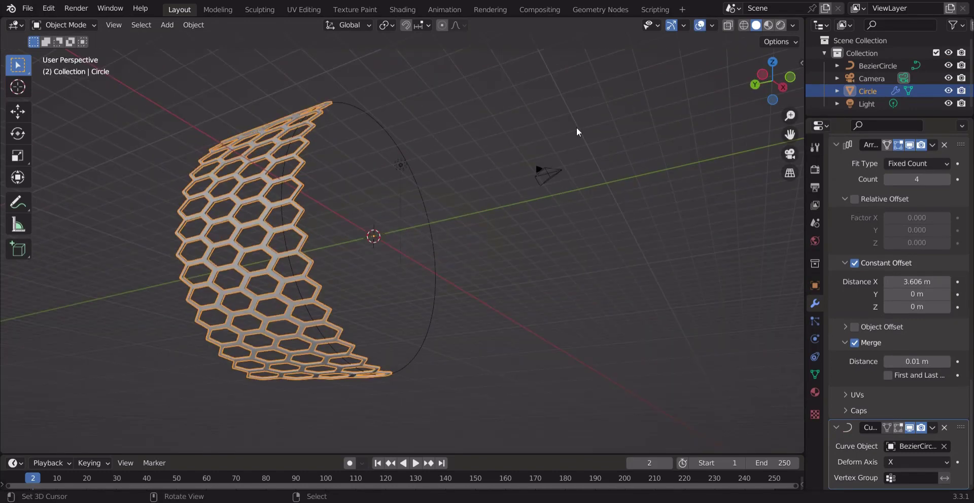
key("KP_1")
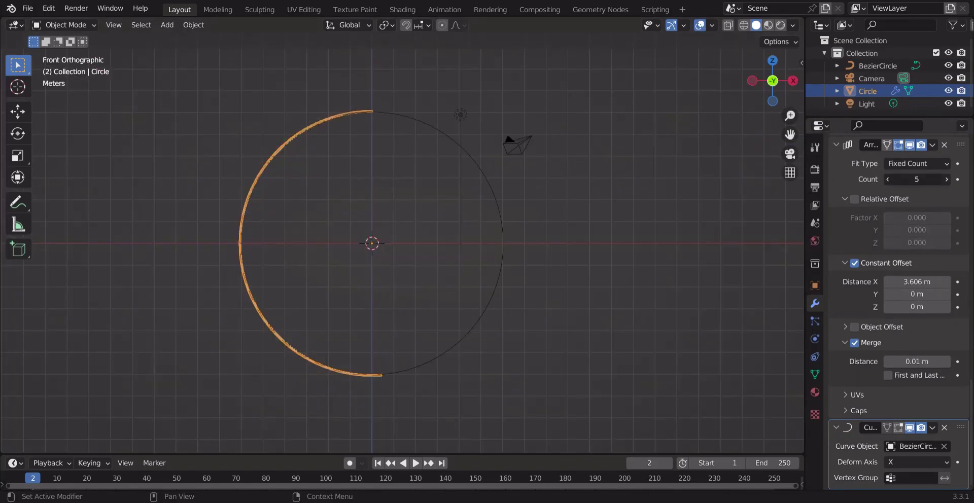
Step: Set the third Array modifier's count to 10 and enlarge the Outliner area
left_click(946, 179)
left_click(946, 179)
left_click(947, 179)
left_click(947, 179)
left_click(946, 179)
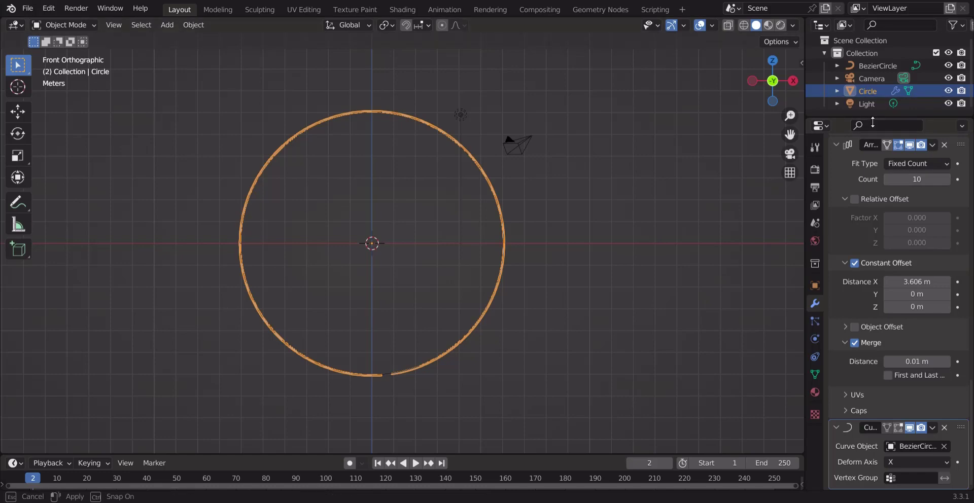
left_click_drag(838, 119, 838, 211)
Step: Scale the Bezier circle in small adjustments to bring the two ends of the honeycomb ring together
middle_click_drag(505, 228, 396, 132)
left_click(395, 113)
key("s")
left_click(215, 306)
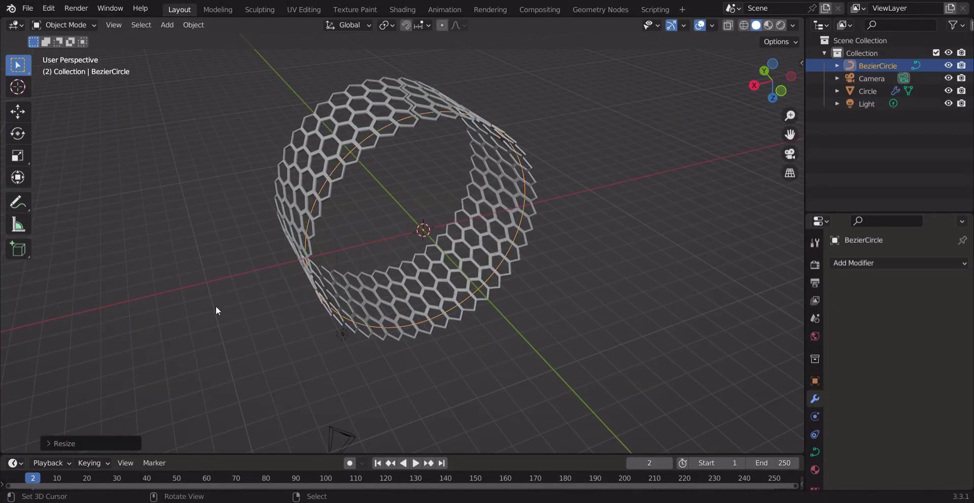
left_click_drag(772, 82, 786, 127)
scroll(382, 323, "up", 6)
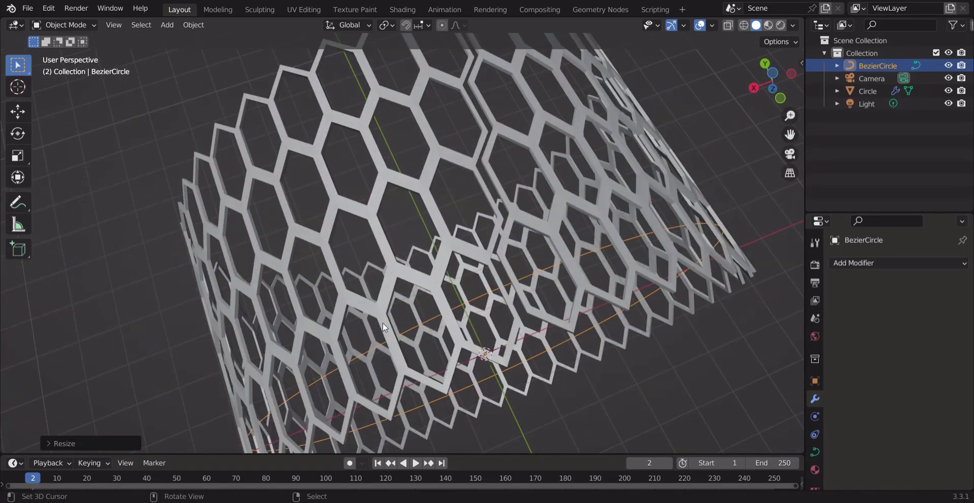
key("s")
left_click(216, 366)
left_click_drag(772, 81, 578, 160)
scroll(579, 160, "down", 7)
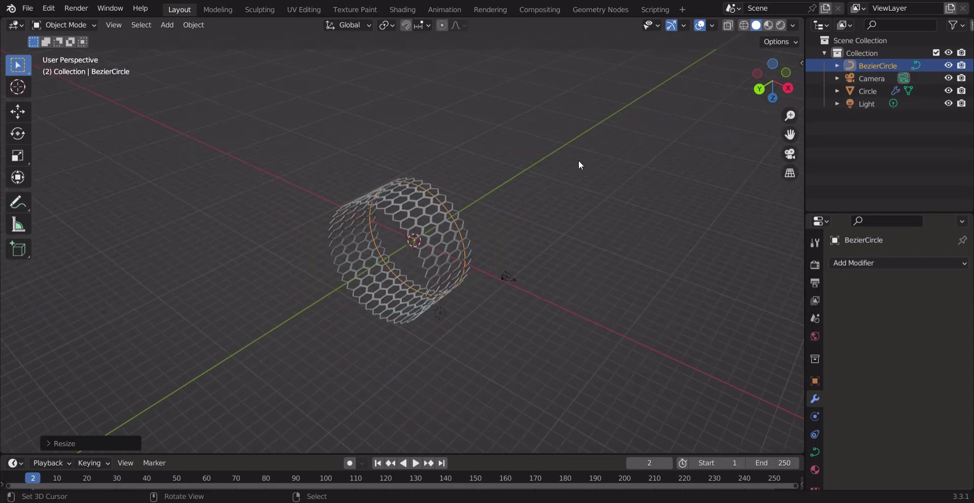
Step: Select the honeycomb ring and set its Solidify thickness to -0.74 m
left_click_drag(772, 82, 753, 90)
left_click(403, 229)
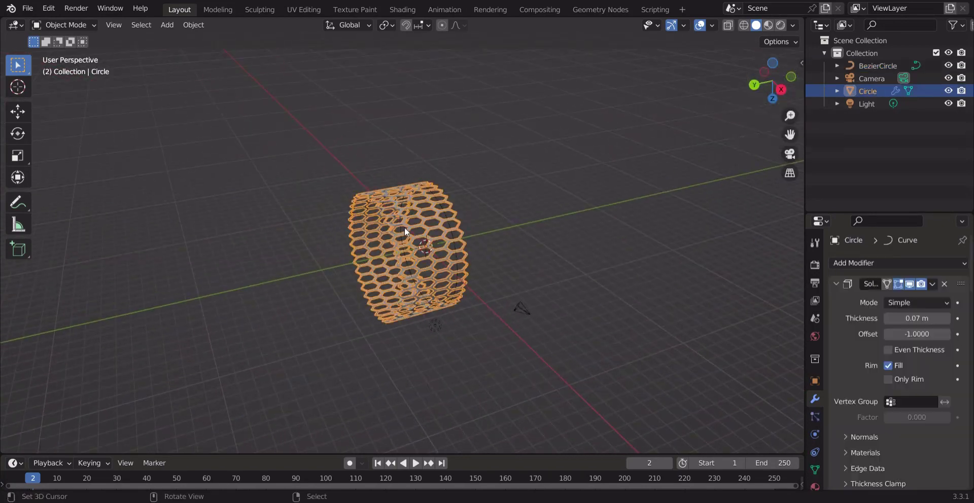
left_click_drag(917, 318, 822, 319)
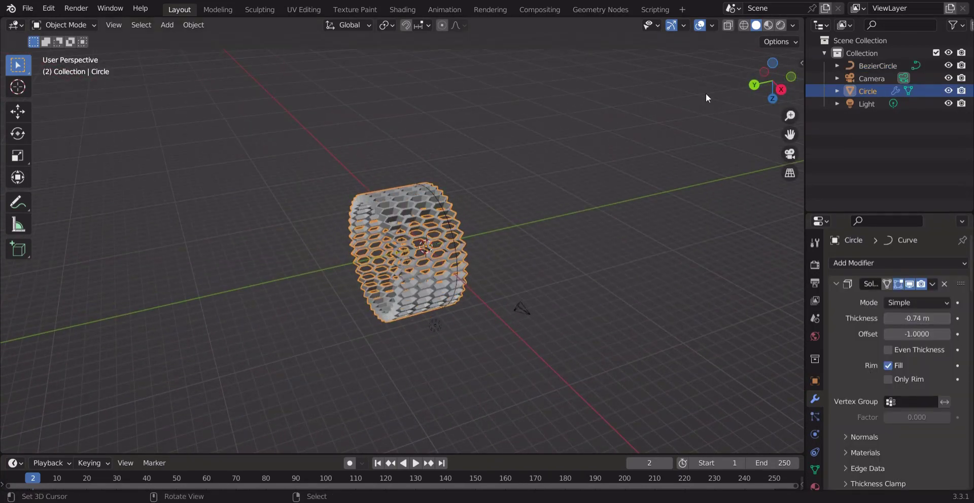
Step: Hide the viewport overlays, enable Cavity shading, and choose a pinkish MatCap for the solid view
left_click(699, 24)
mouse_move(756, 85)
left_mouse_down()
mouse_move(832, 114)
mouse_move(794, 23)
left_mouse_up()
left_click(793, 25)
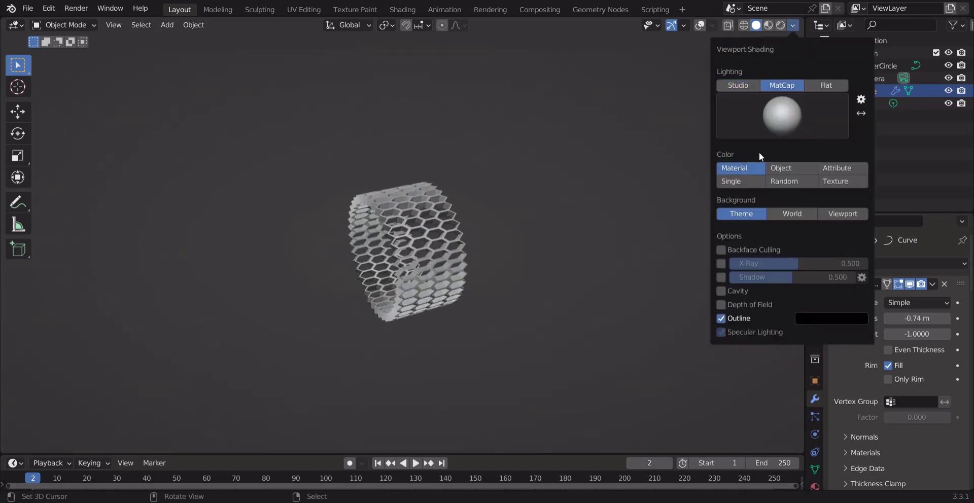
left_click(720, 277)
left_click(721, 290)
left_click(721, 277)
left_click(763, 124)
left_click(750, 154)
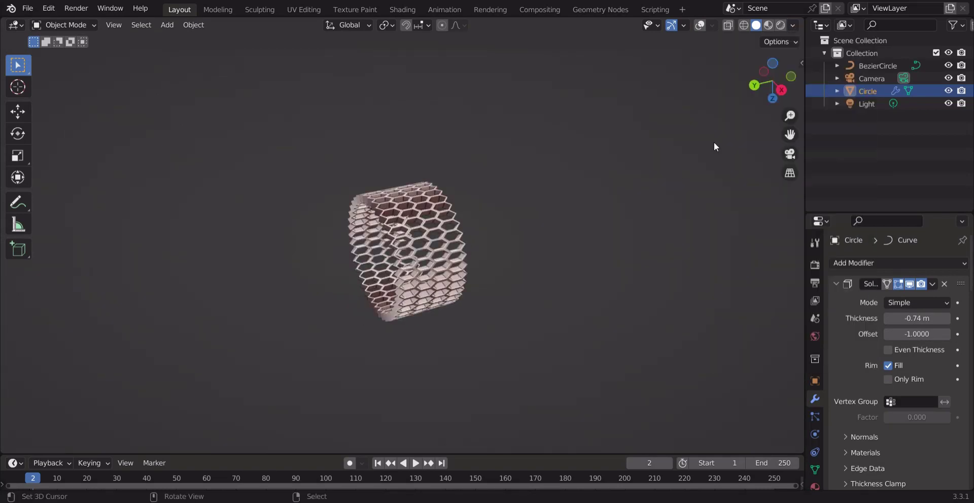
Step: Set the honeycomb's Solidify thickness to 0.21 m and remove the Bevel modifier from the end of the stack
left_click_drag(790, 116, 677, 76)
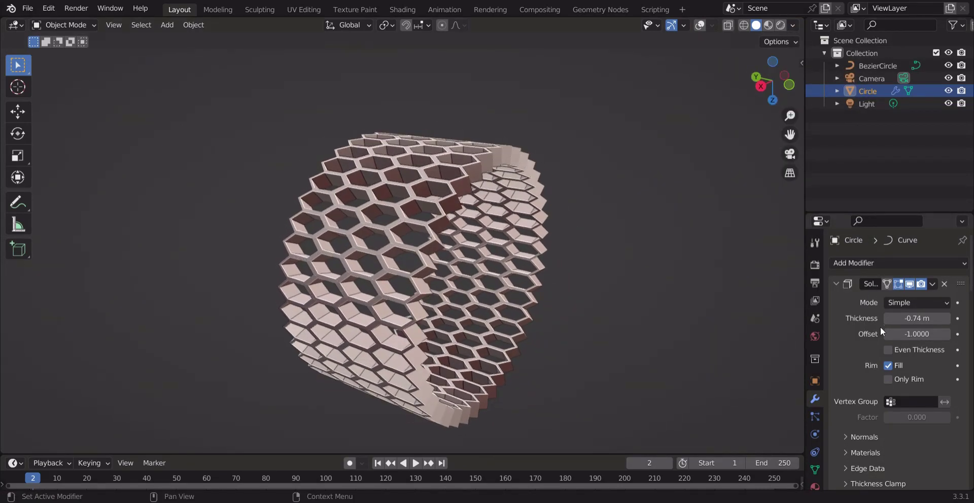
left_click_drag(918, 318, 946, 318)
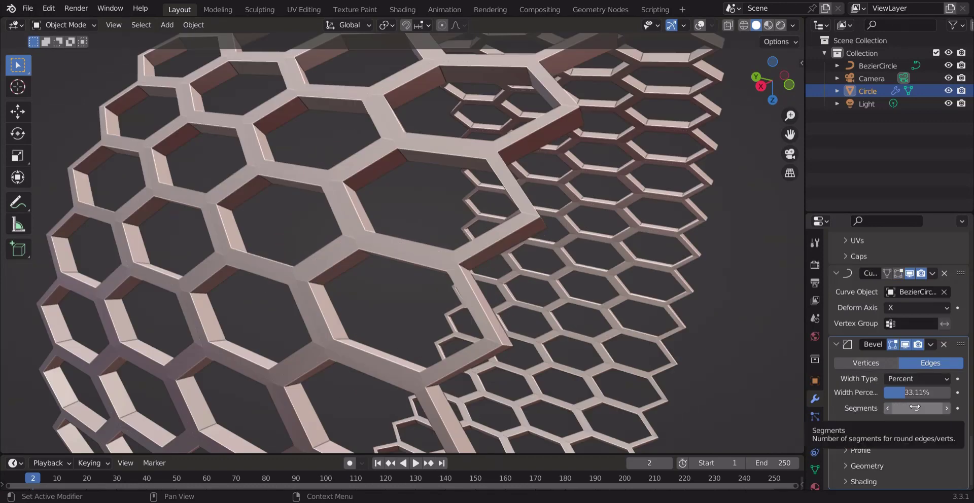
left_click(944, 345)
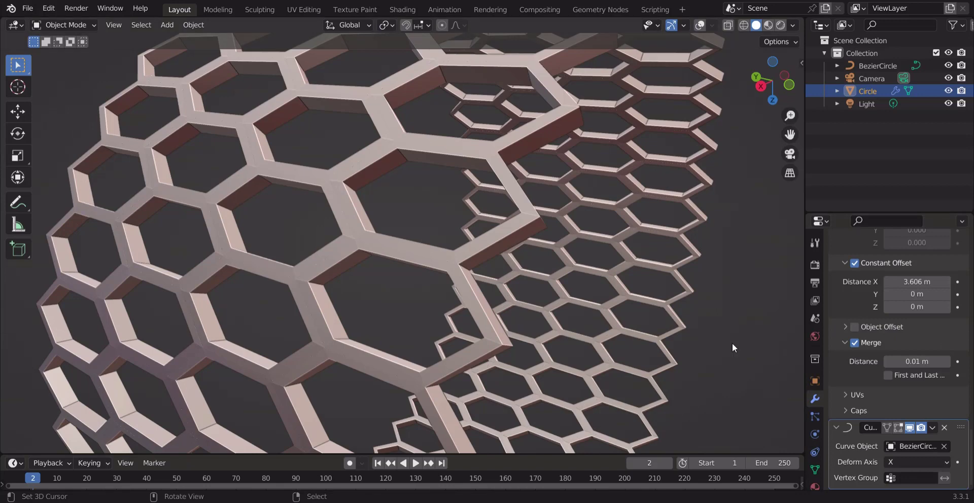
Step: Add a Subdivision Surface modifier after the Curve modifier and set its viewport levels to 3
scroll(842, 347, "up", 10)
left_click(867, 263)
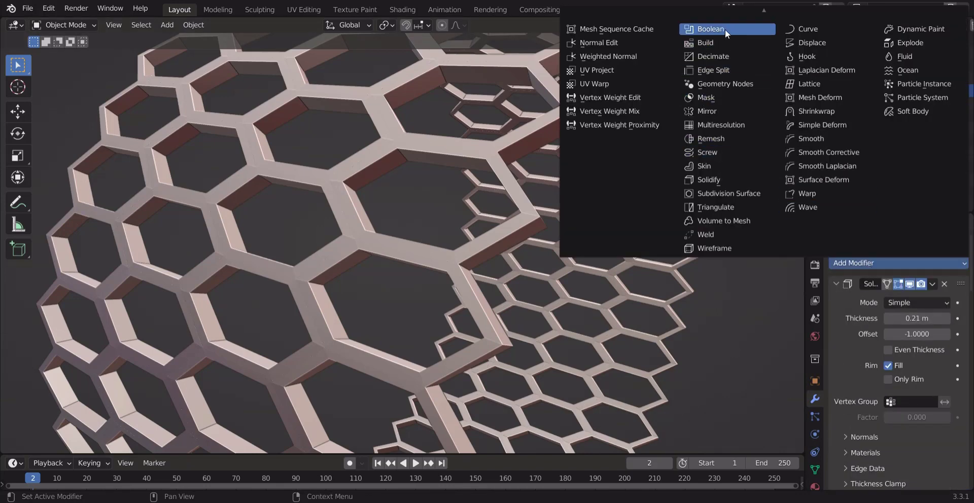
left_click(716, 197)
scroll(868, 373, "down", 10)
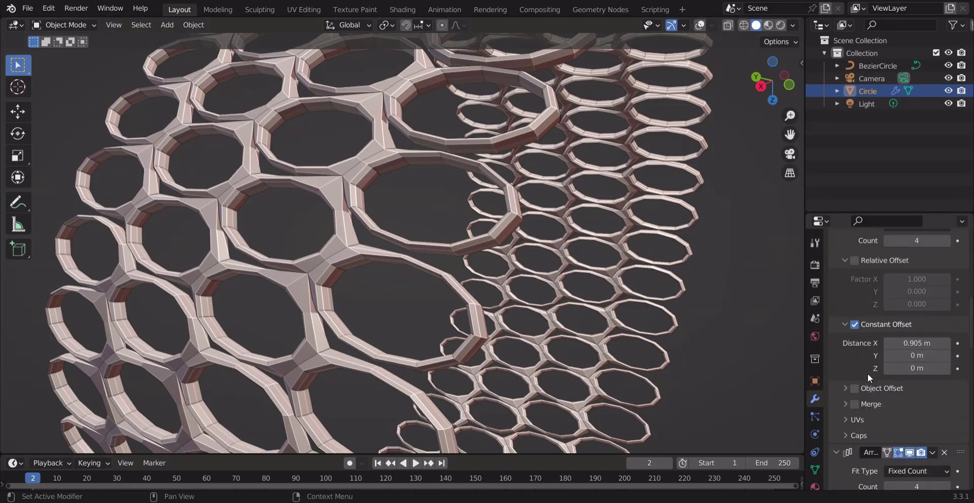
scroll(868, 373, "down", 15)
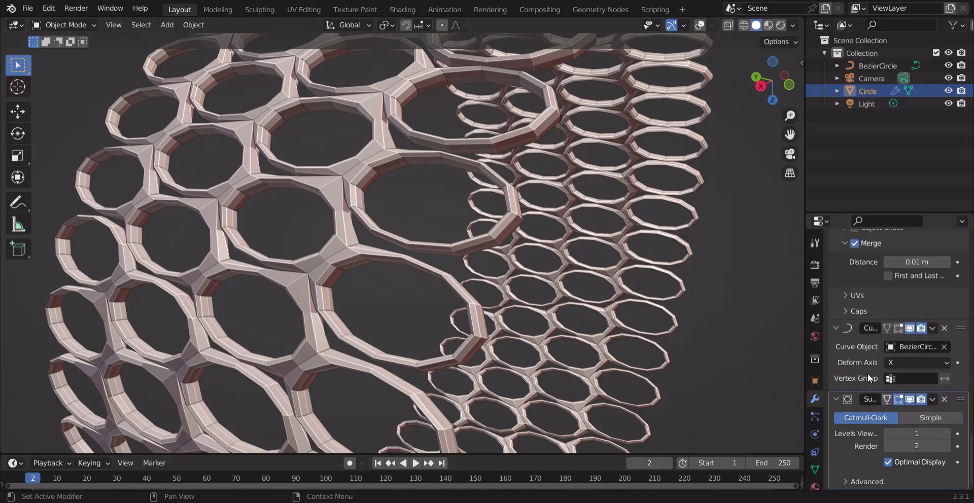
left_click(948, 435)
left_click(948, 435)
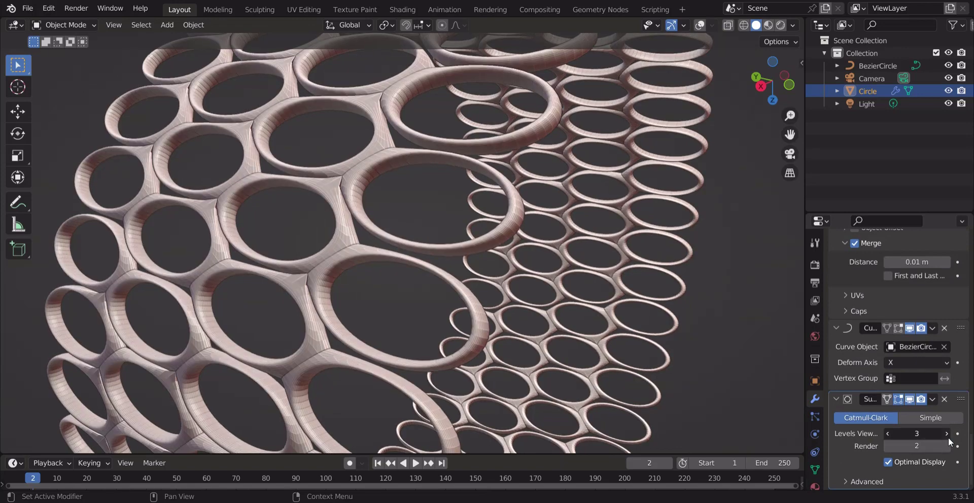
Step: Find the Shade Smooth command through search and apply it to the honeycomb ring
right_click(585, 165)
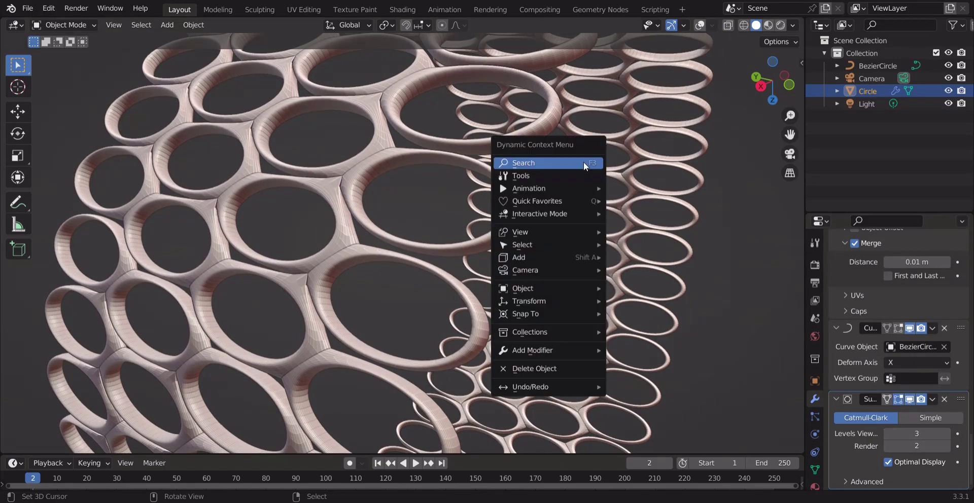
left_click(584, 164)
type("SMOO")
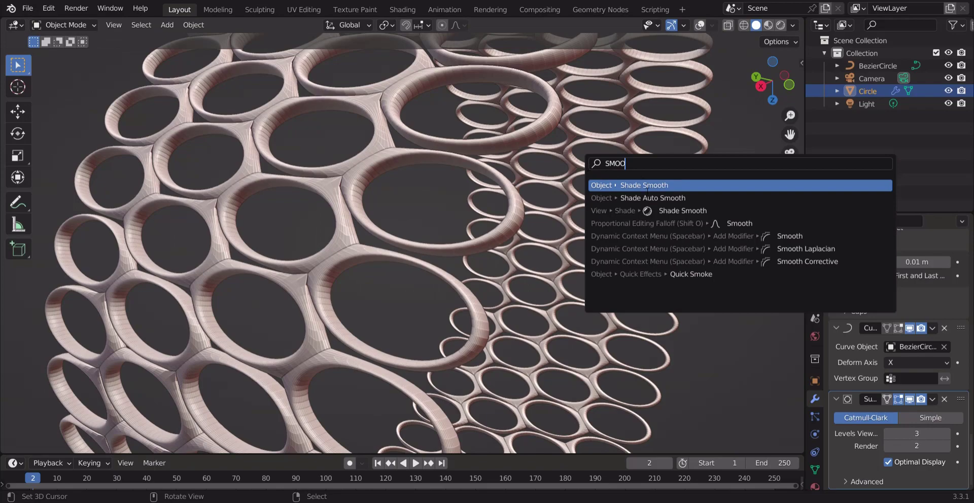
left_click(648, 187)
mouse_move(757, 96)
left_mouse_down()
mouse_move(761, 81)
mouse_move(784, 86)
mouse_move(766, 88)
left_mouse_up()
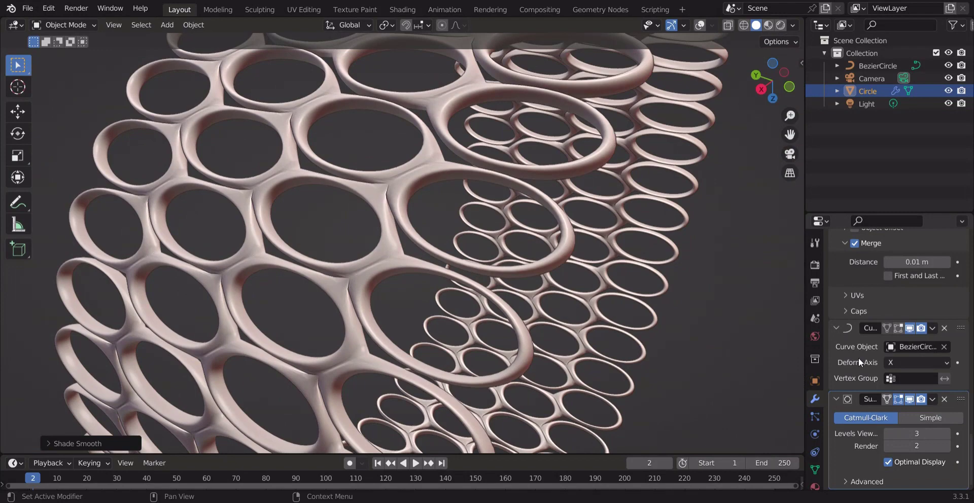
Step: Try different merge distances on the third Array modifier, ending at 0.09 m
scroll(859, 361, "up", 3)
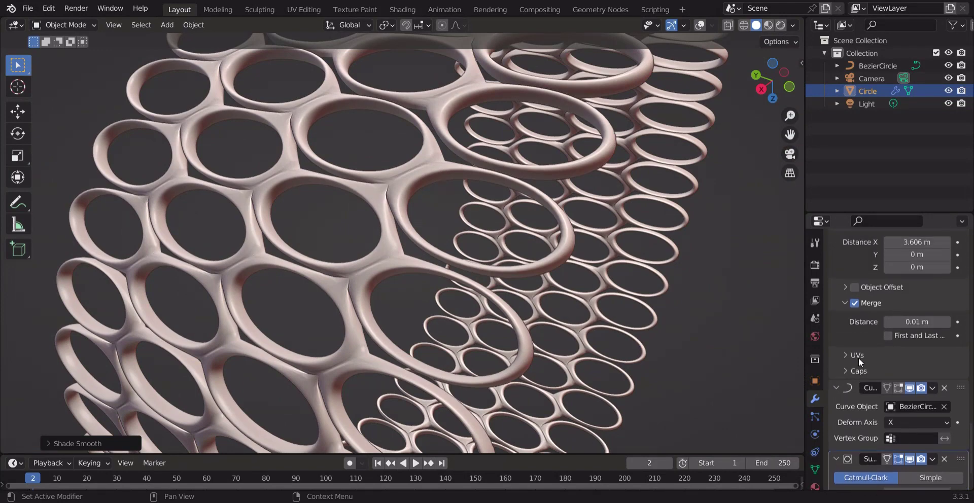
left_click(944, 322)
left_click_drag(917, 322, 893, 323)
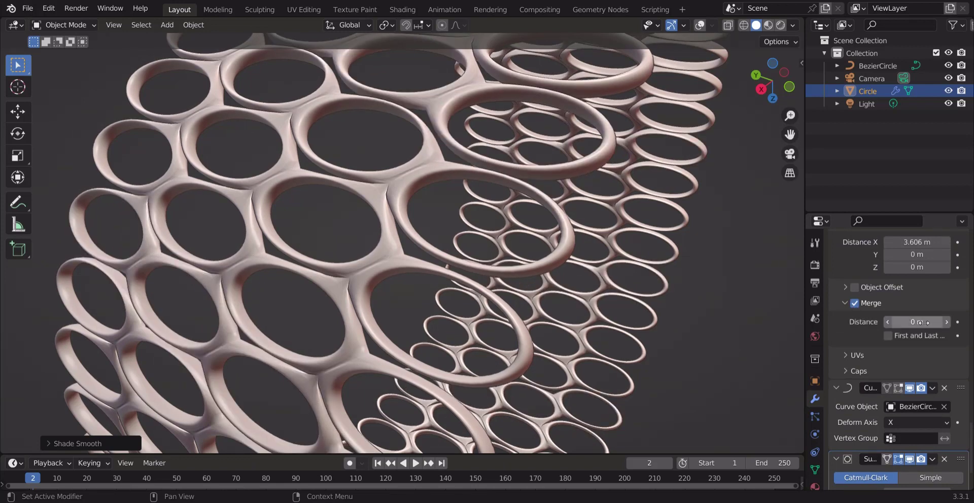
left_click(888, 335)
left_click_drag(917, 322, 921, 323)
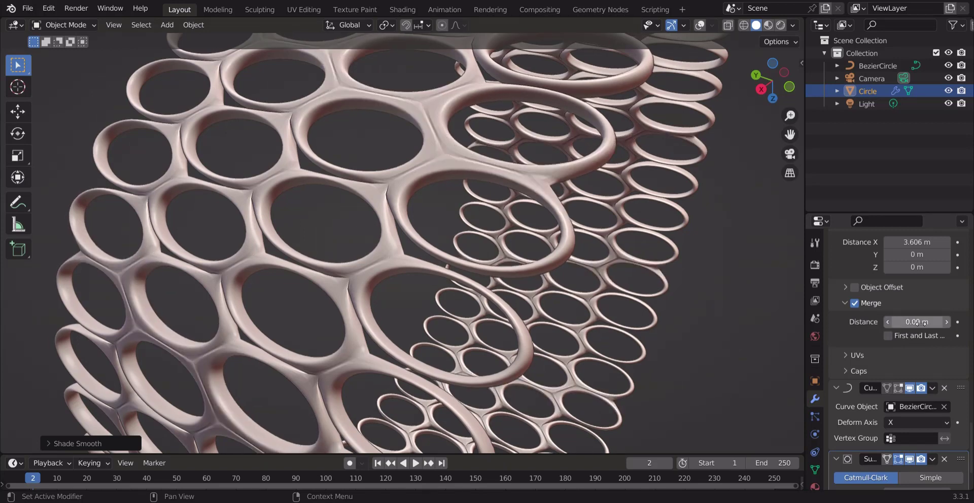
Step: Switch the Subdivision Surface modifier to Simple and compare lower viewport levels before setting them to 3
scroll(945, 313, "down", 3)
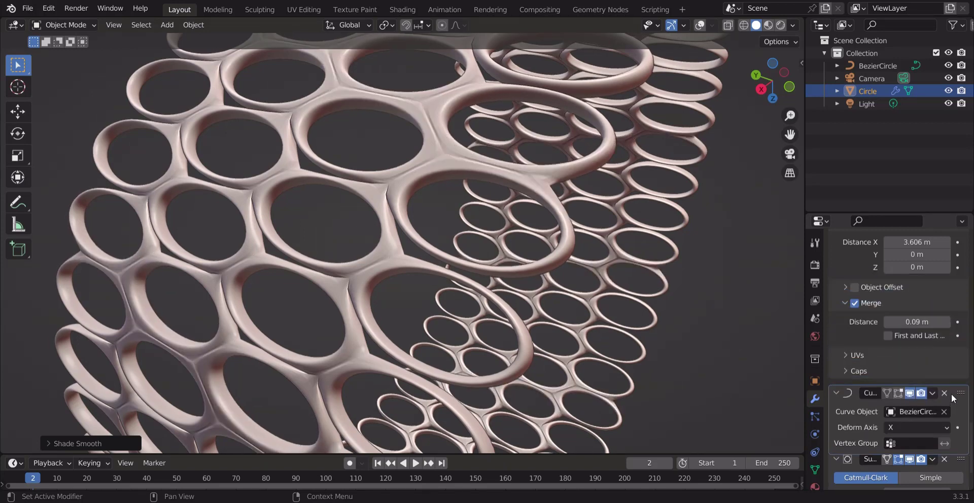
left_click(931, 418)
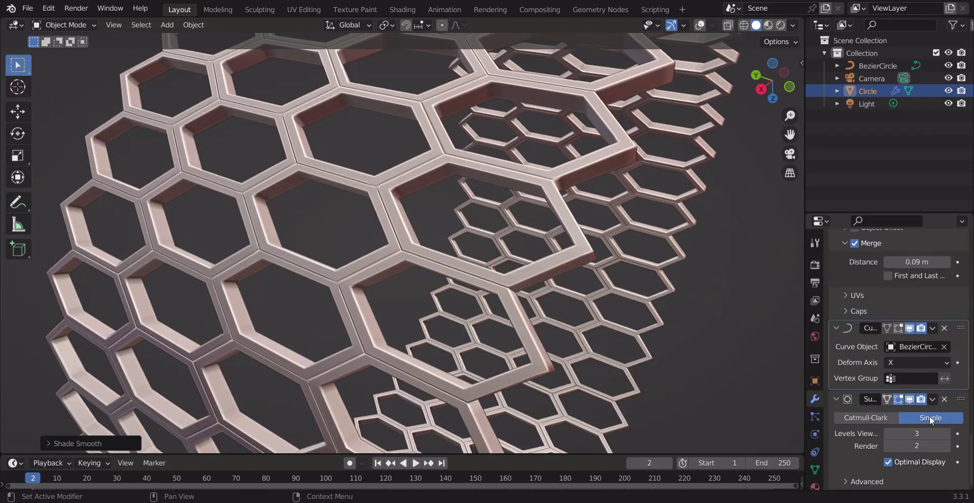
mouse_move(769, 81)
left_mouse_down()
mouse_move(746, 84)
mouse_move(772, 86)
left_mouse_up()
left_click(888, 434)
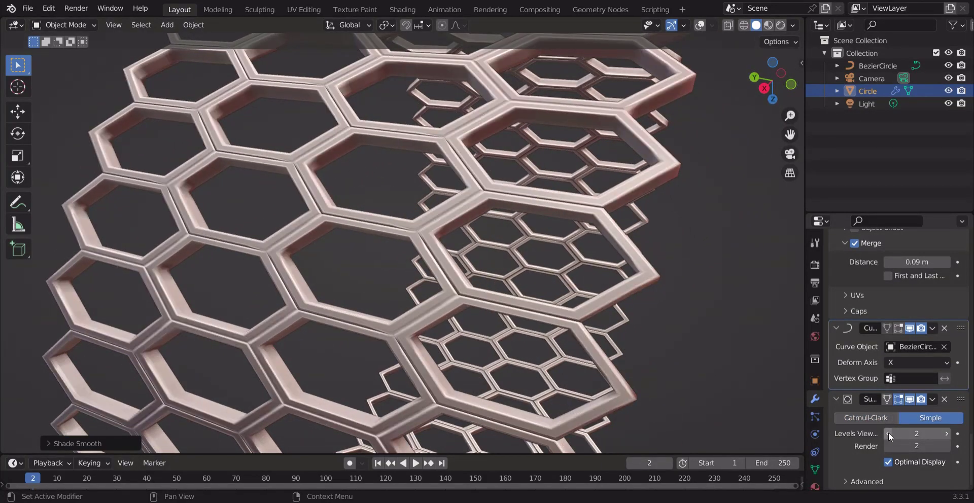
left_click(888, 433)
left_click(946, 434)
left_click(947, 434)
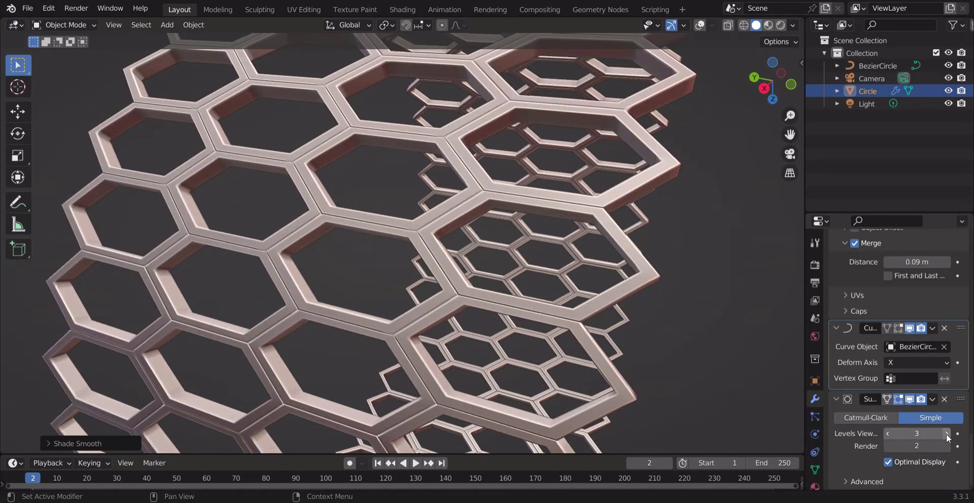
Step: Set the third Array modifier's merge distance to 0.02 m and check the joints between the hexagons
scroll(848, 340, "up", 5)
mouse_move(908, 337)
left_mouse_down()
mouse_move(949, 337)
mouse_move(900, 337)
left_mouse_up()
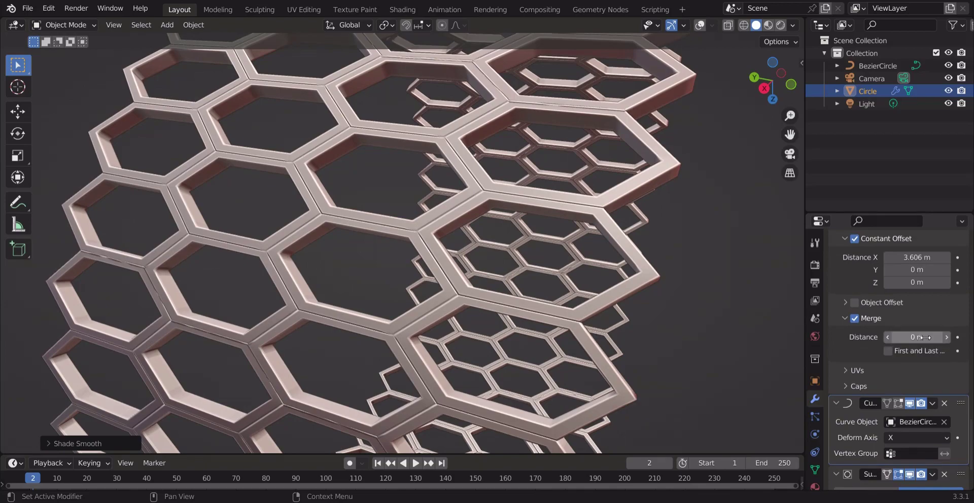
left_click(946, 337)
middle_click_drag(634, 227, 634, 228)
scroll(812, 421, "down", 2)
Step: Enable Auto Smooth at 30° in the honeycomb mesh's normals settings
left_click(815, 436)
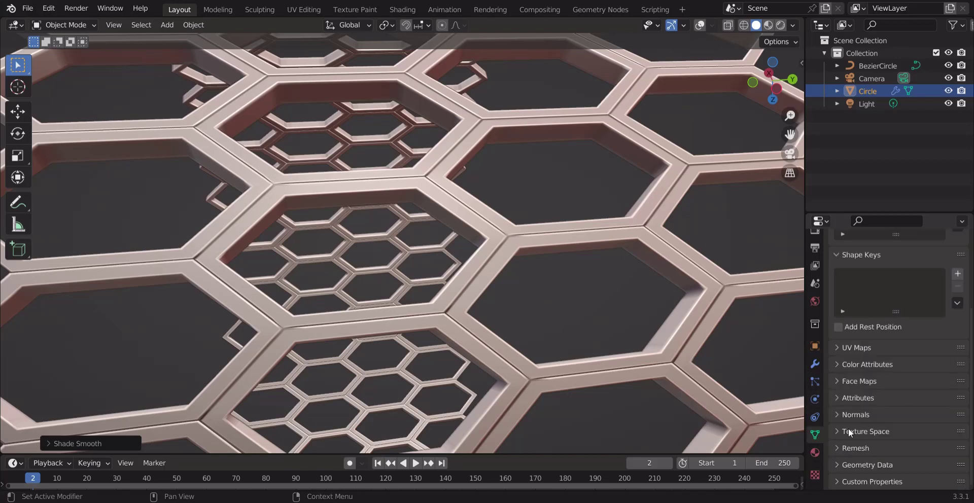
left_click(842, 414)
left_click(888, 434)
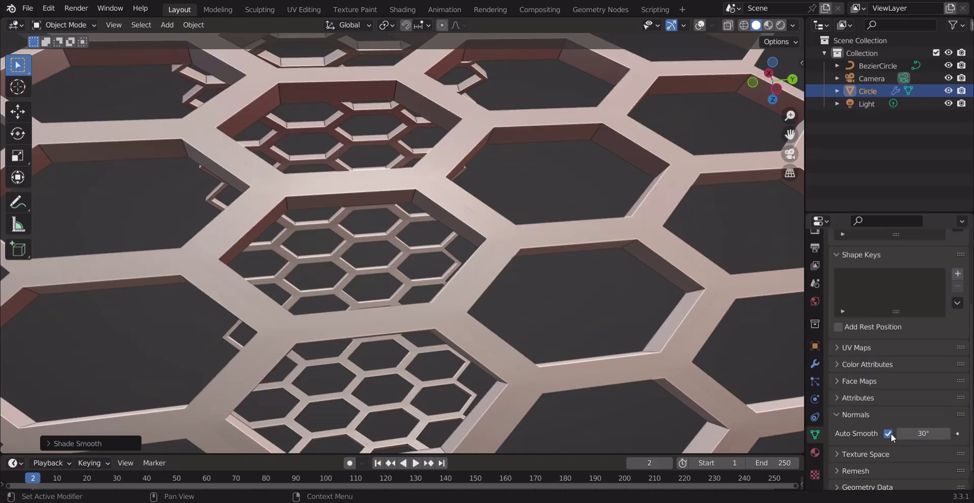
left_click_drag(773, 80, 736, 96)
scroll(758, 81, "down", 6)
Step: Reduce the Subdivision Surface modifier's viewport levels to 1
left_click(817, 451)
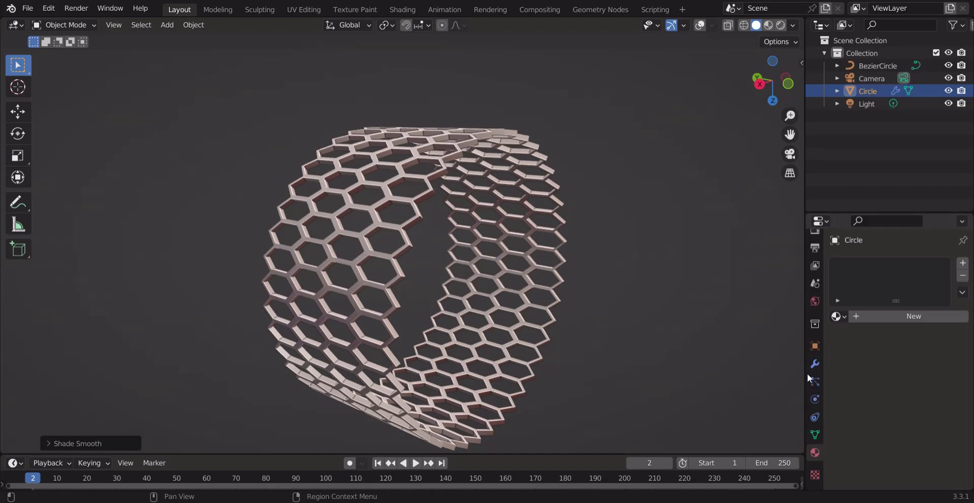
left_click(815, 364)
scroll(860, 439, "down", 15)
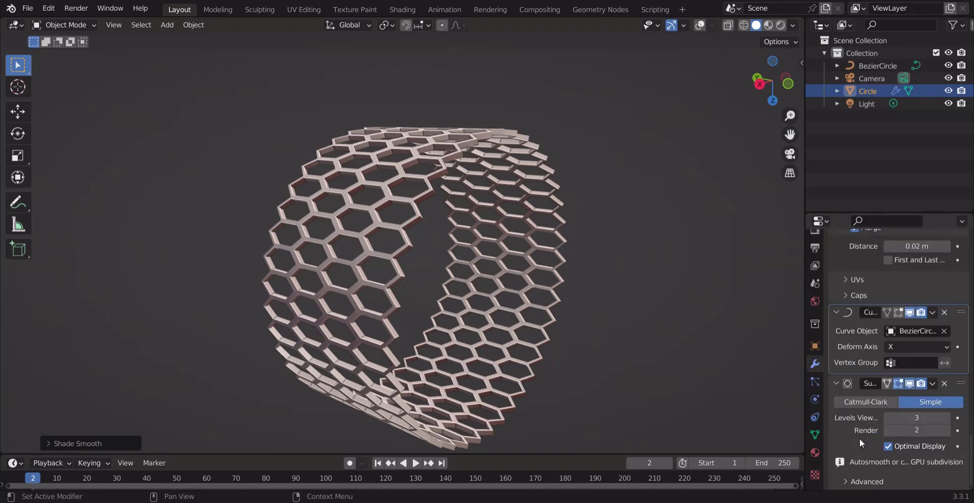
left_click(887, 421)
left_click(887, 420)
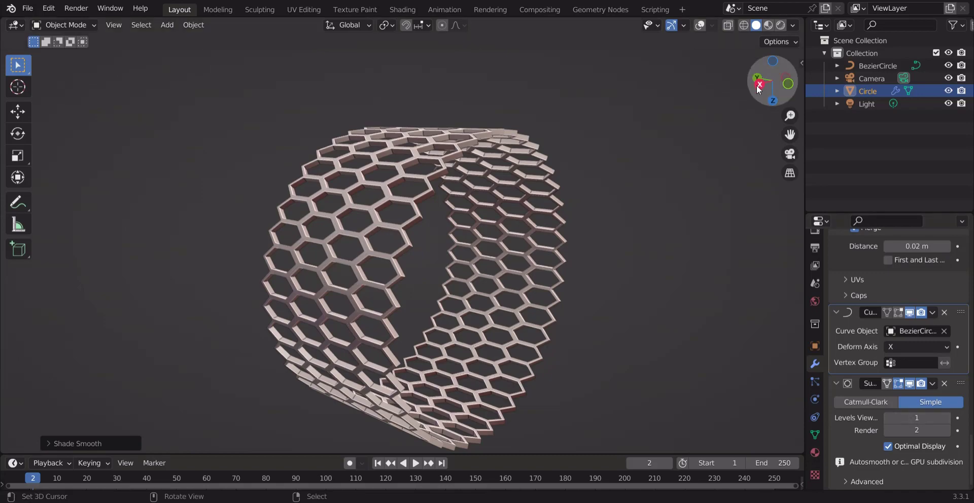
Step: Set the second Array modifier's count to 9 to widen the honeycomb cylinder
left_click_drag(758, 89, 736, 94)
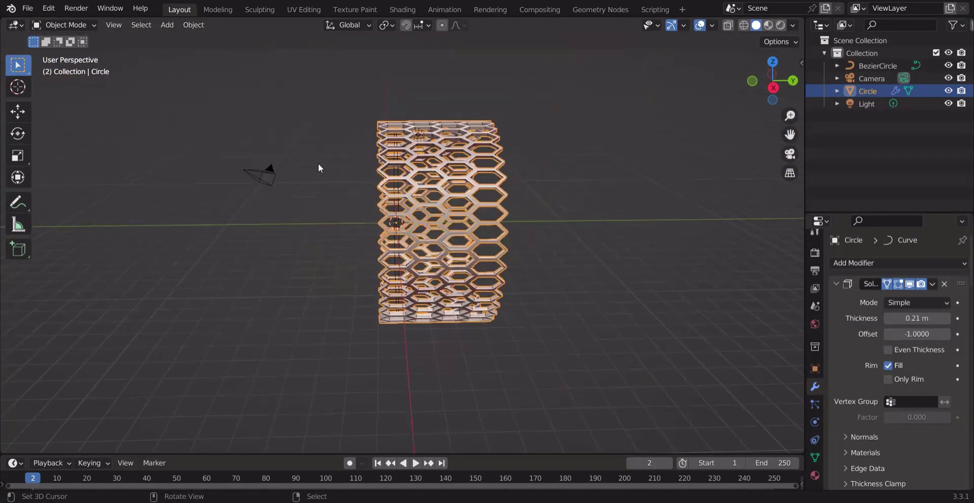
scroll(878, 369, "down", 10)
left_click(948, 350)
left_click(948, 350)
left_click(948, 350)
left_click(948, 350)
left_click(948, 351)
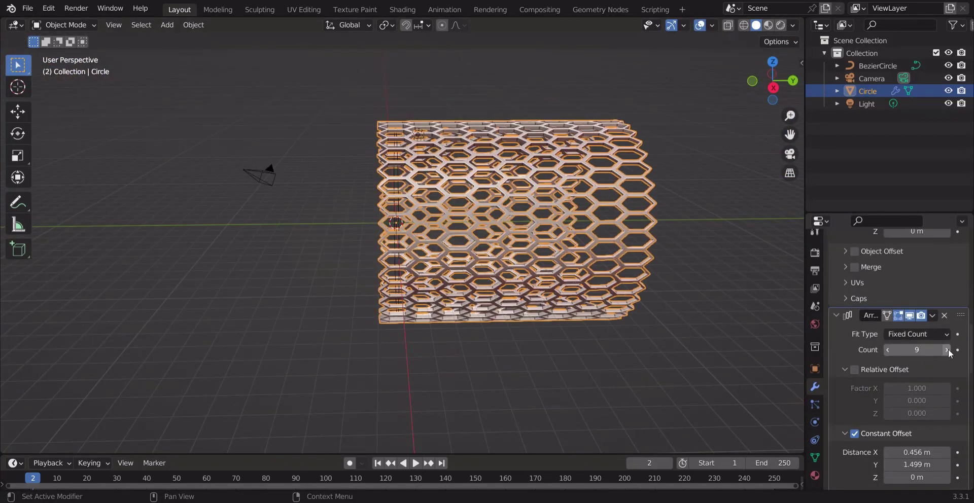
Step: Try higher and lower counts on the third Array modifier, ending at 8
scroll(872, 343, "down", 12)
left_click(945, 329)
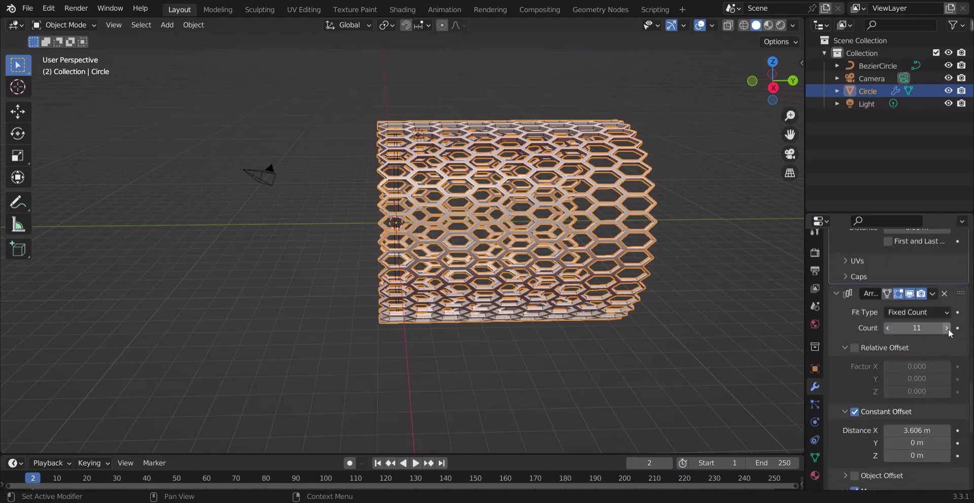
left_click(946, 329)
left_click(887, 331)
left_click(887, 330)
left_click(887, 330)
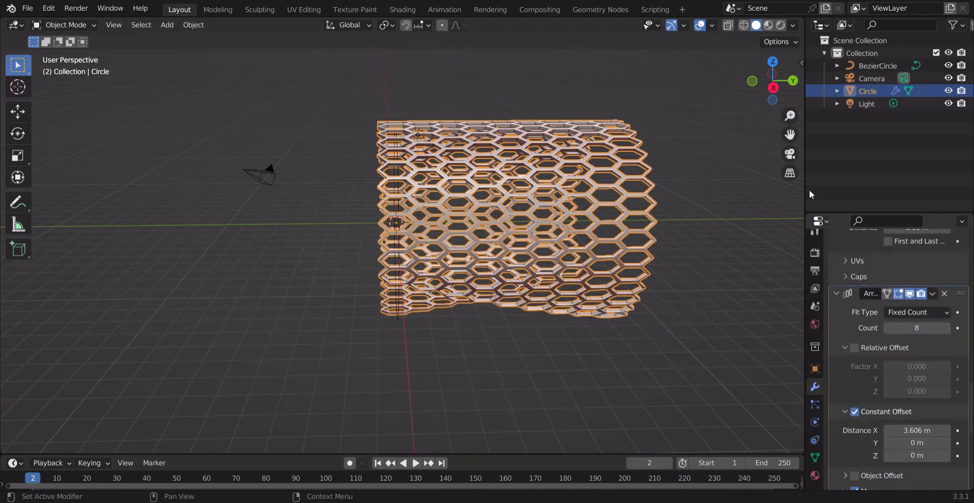
Step: Set the third Array modifier's count to 10 to close the honeycomb further around the curve
left_click_drag(773, 81, 767, 23)
left_click(943, 328)
left_click(944, 328)
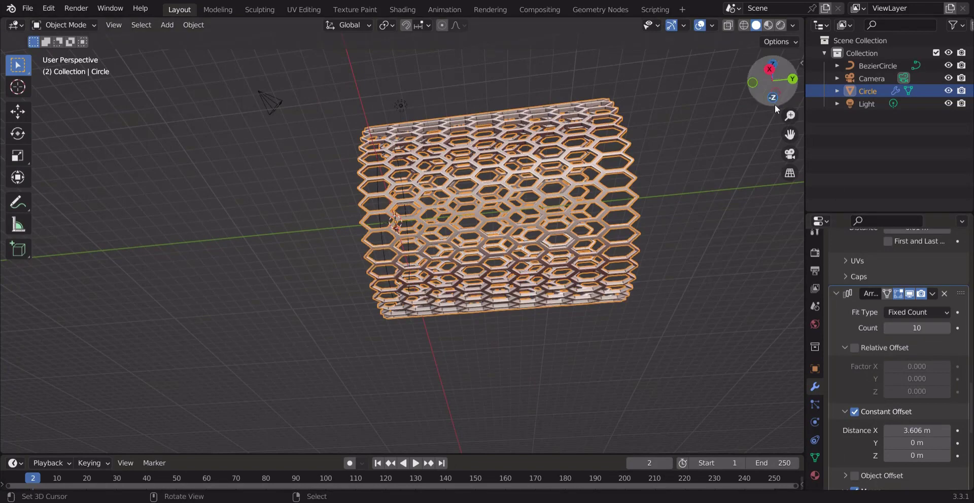
left_click_drag(774, 81, 786, 89)
Step: Increase the second Array modifier's count to lengthen the honeycomb cylinder
scroll(880, 378, "down", 10)
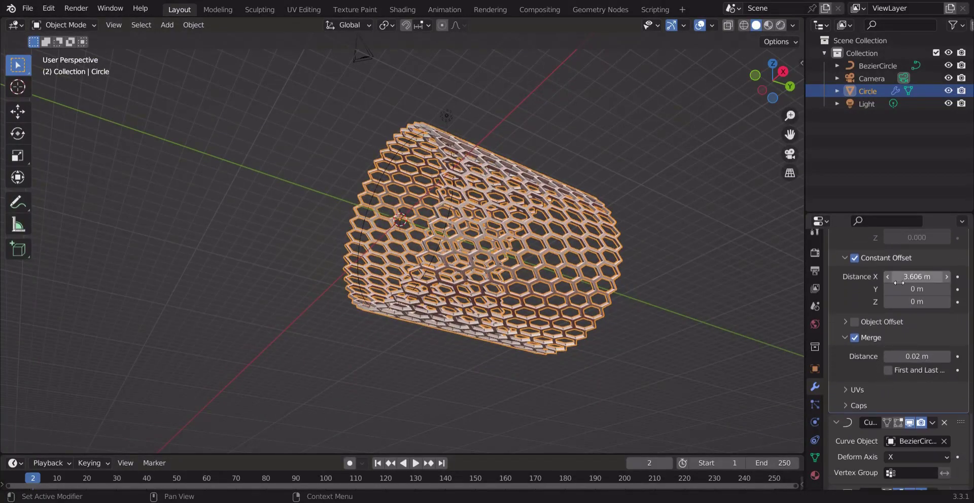
scroll(902, 331, "down", 1)
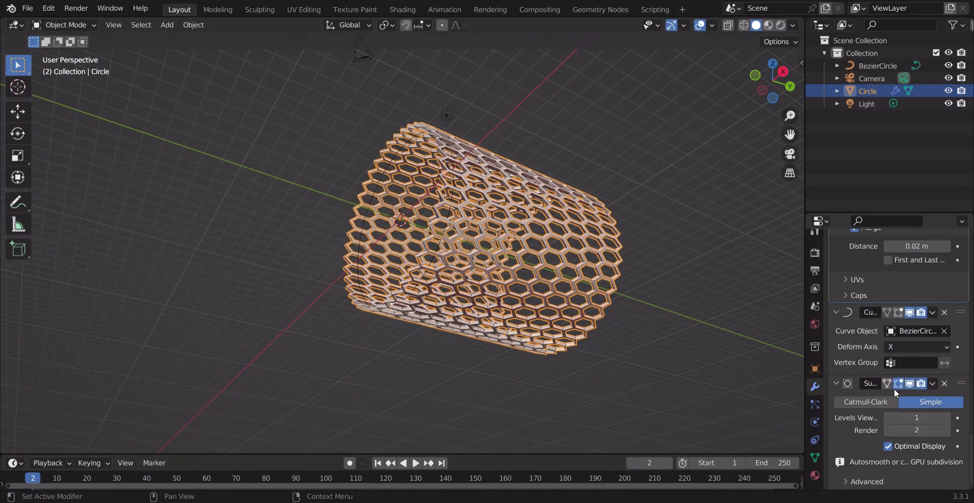
scroll(886, 318, "up", 12)
left_click(945, 376)
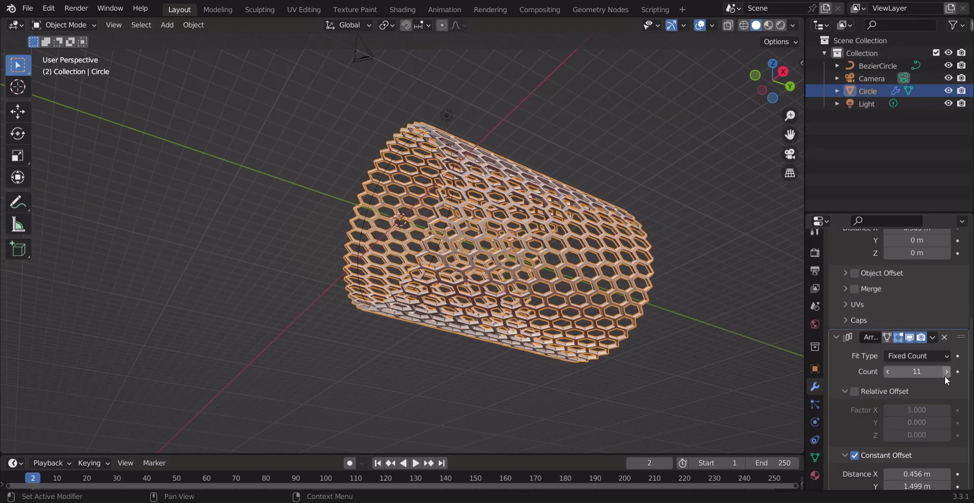
Step: Try higher counts and a count of 1 on the first Array modifier, ending at 4
scroll(911, 311, "up", 8)
left_click(947, 321)
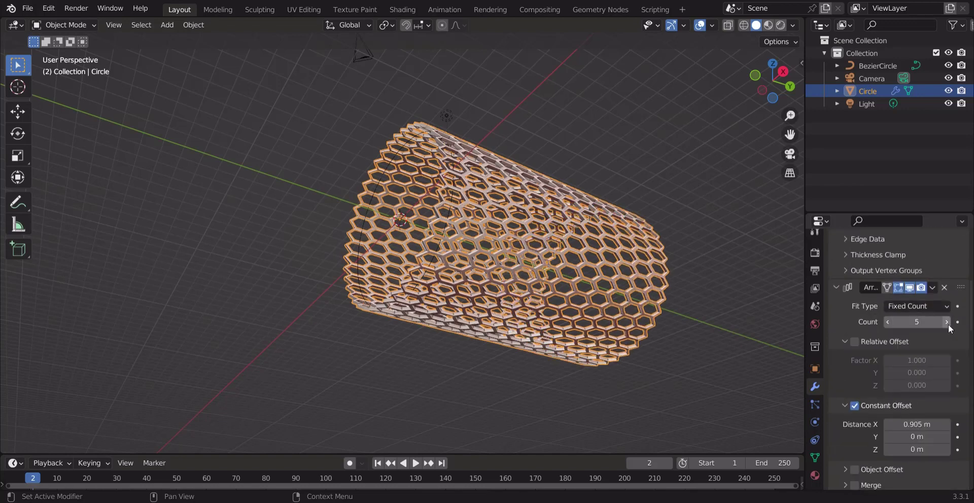
left_click(949, 324)
left_click(949, 324)
left_click(949, 324)
left_click_drag(924, 323, 883, 323)
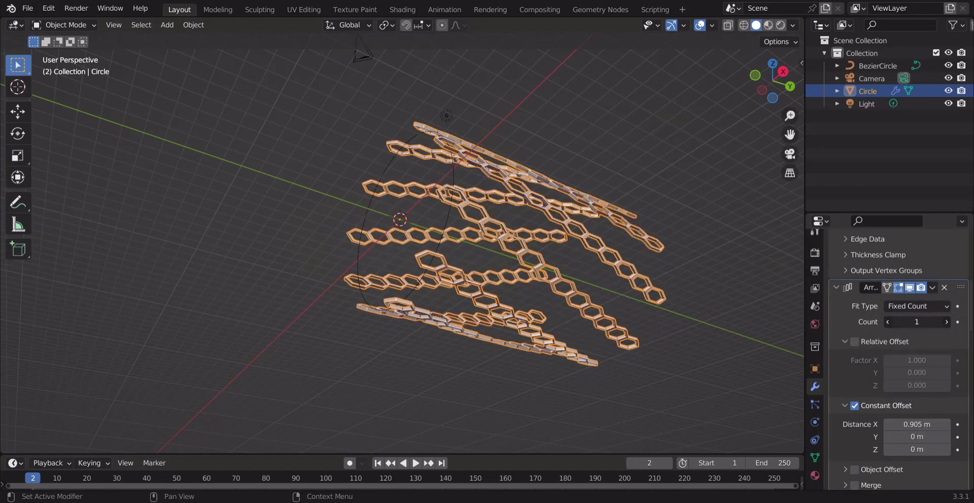
left_click_drag(773, 81, 649, 134)
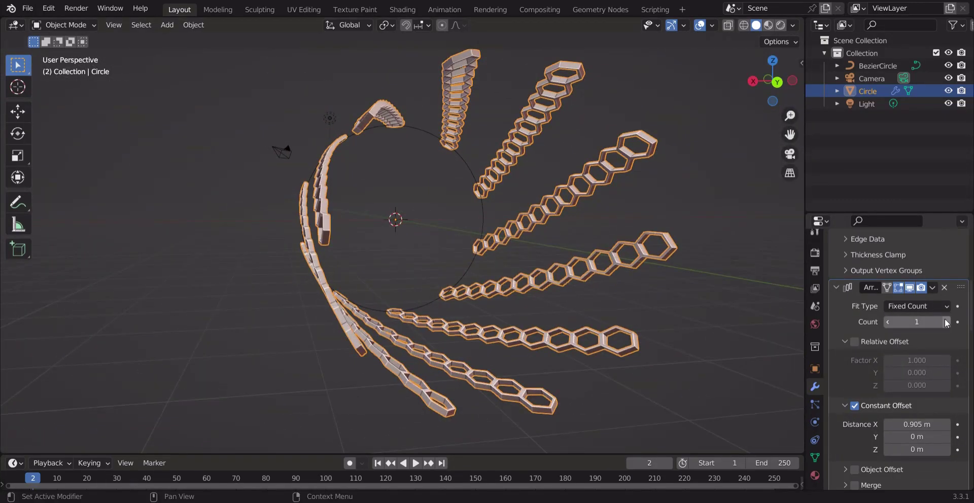
left_click(947, 322)
left_click(946, 322)
left_click_drag(773, 81, 758, 92)
left_click_drag(773, 82, 784, 83)
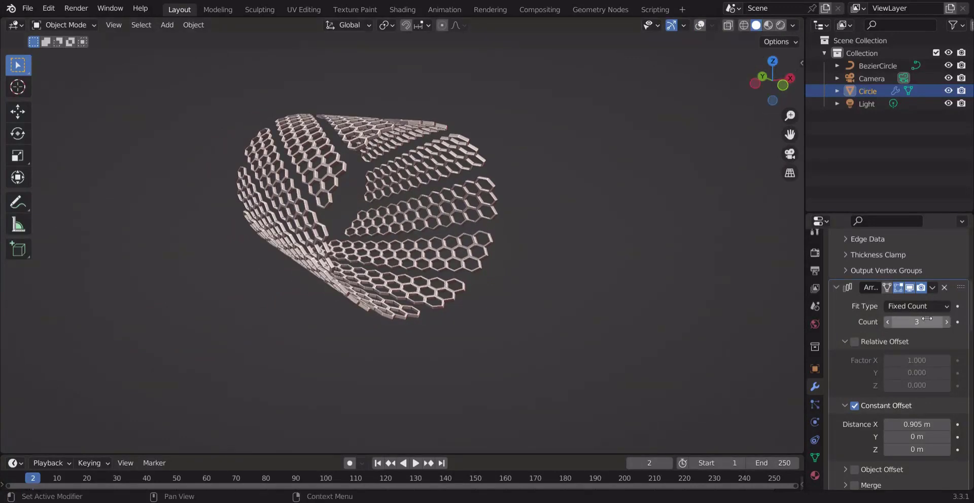
left_click(945, 323)
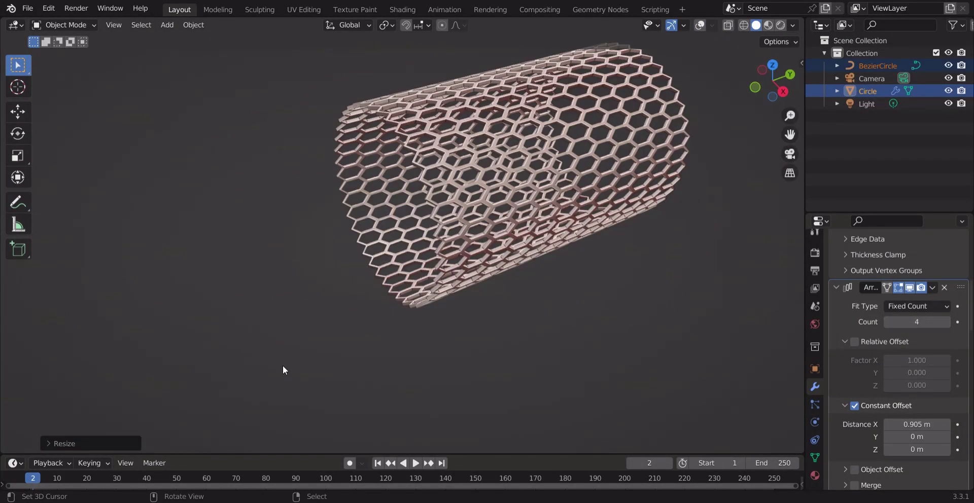
Step: Scale the honeycomb cylinder down along the Y axis into a narrow ring and hide the viewport overlays
key("g")
key("Escape")
key("shift+alt+z")
key("s")
key("y")
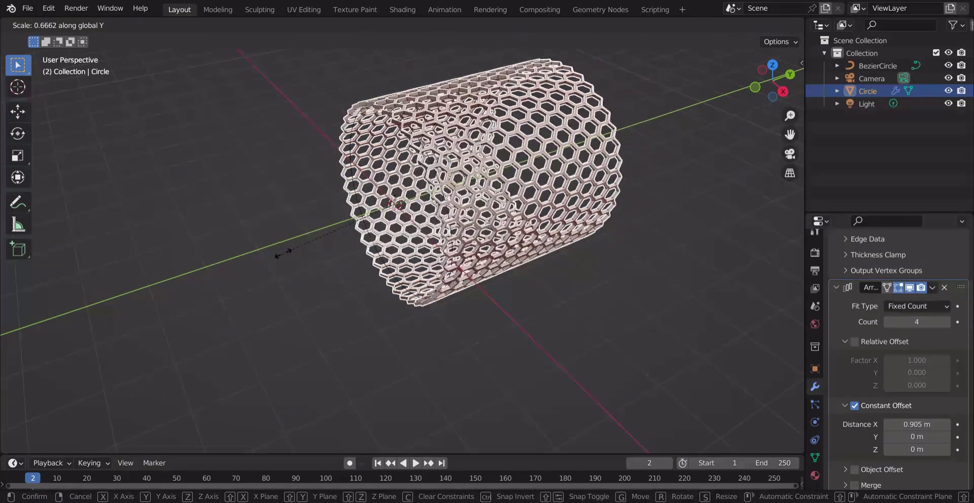
left_click(349, 220)
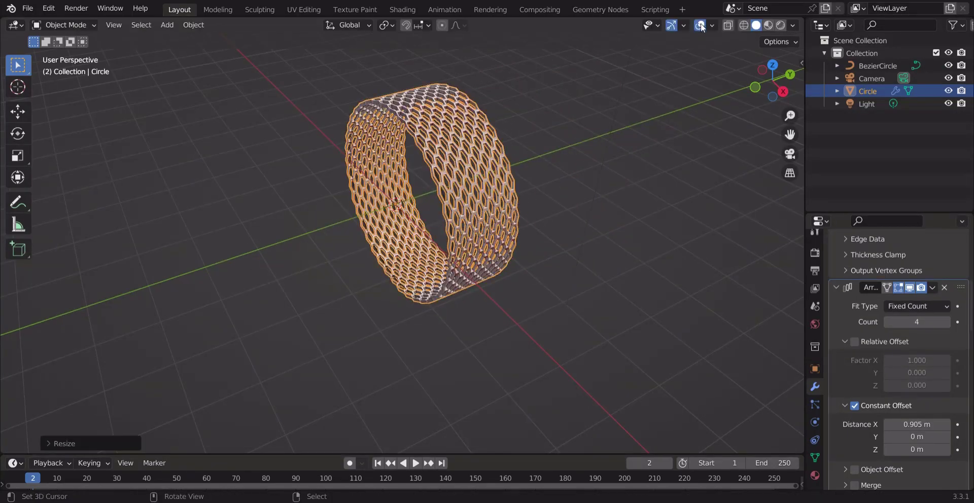
key("shift+alt+z")
left_click_drag(779, 76, 757, 90)
left_click_drag(790, 116, 790, 135)
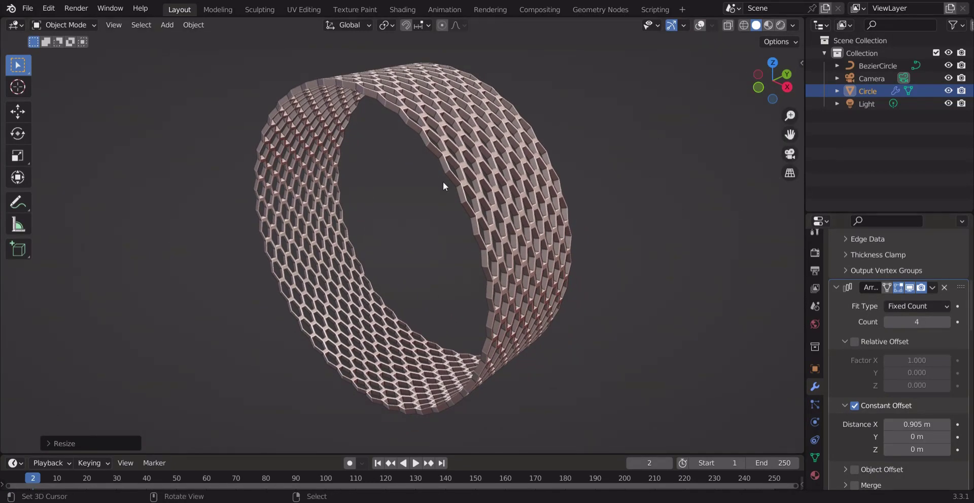
Step: Enable Bloom in the Eevee render settings
left_click(28, 8)
left_click_drag(773, 81, 750, 90)
left_click(815, 252)
scroll(847, 249, "up", 5)
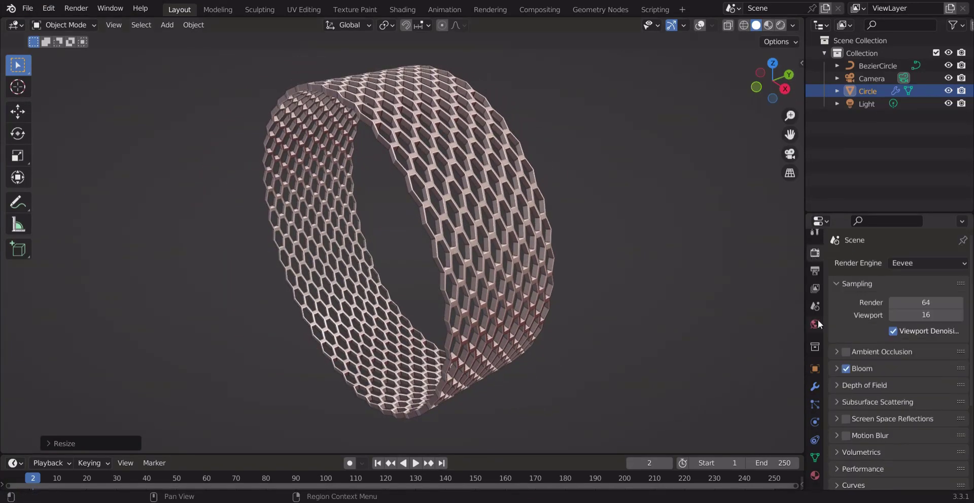
Step: Change the scene light to a Sun light and set its strength to 20
left_click(867, 104)
left_click(815, 434)
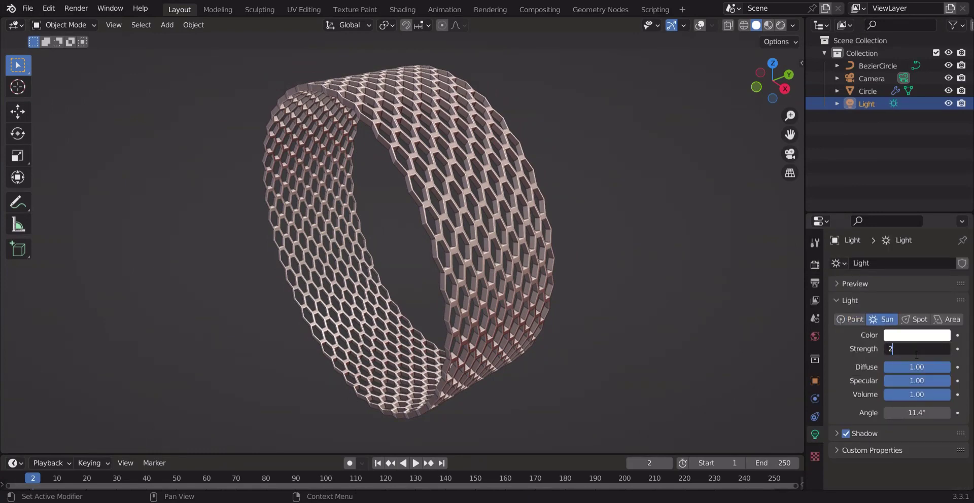
left_click(815, 264)
left_click(815, 243)
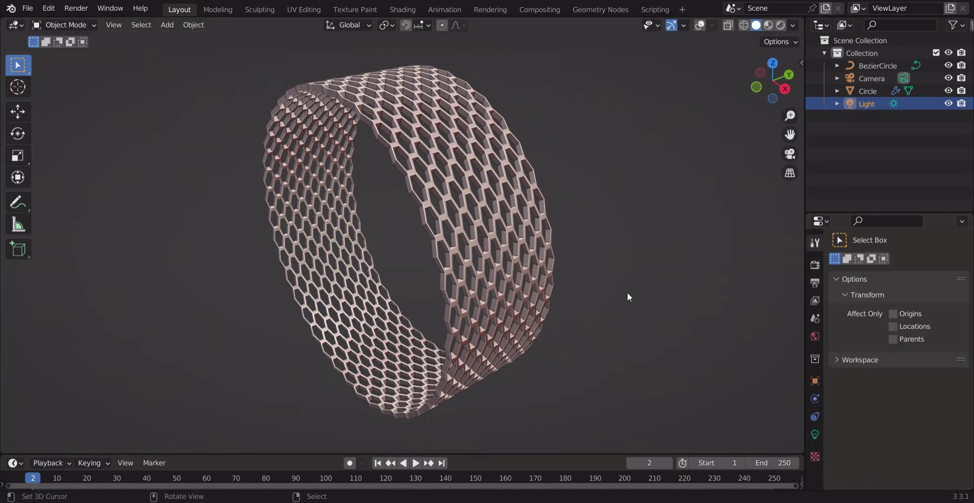
Step: Set the ring material's base color to orange and its metallic value to 0.734
left_click(537, 254)
left_click(701, 26)
left_click(815, 452)
scroll(882, 313, "down", 5)
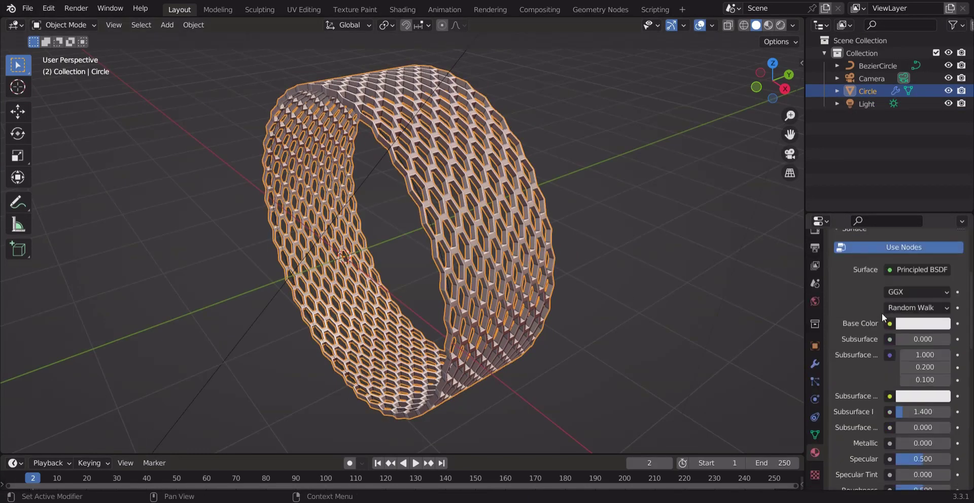
left_click(923, 323)
scroll(891, 393, "down", 3)
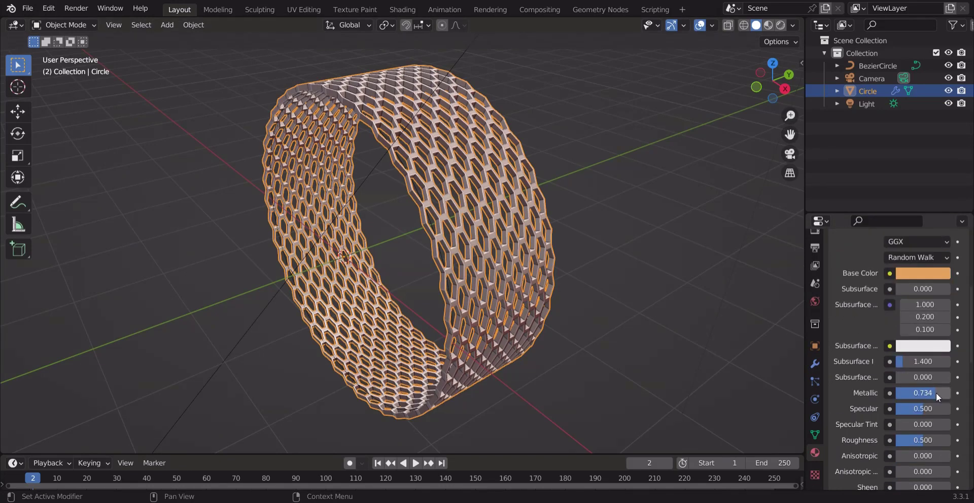
Step: Lower the ring material's roughness to 0.060
scroll(893, 330, "up", 10)
scroll(853, 389, "down", 10)
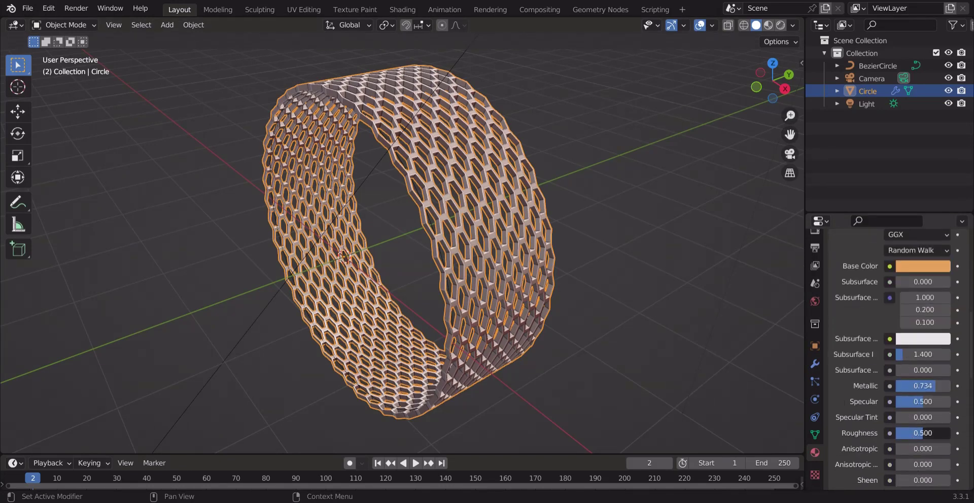
scroll(868, 361, "up", 10)
scroll(888, 337, "down", 12)
left_click_drag(923, 352, 903, 352)
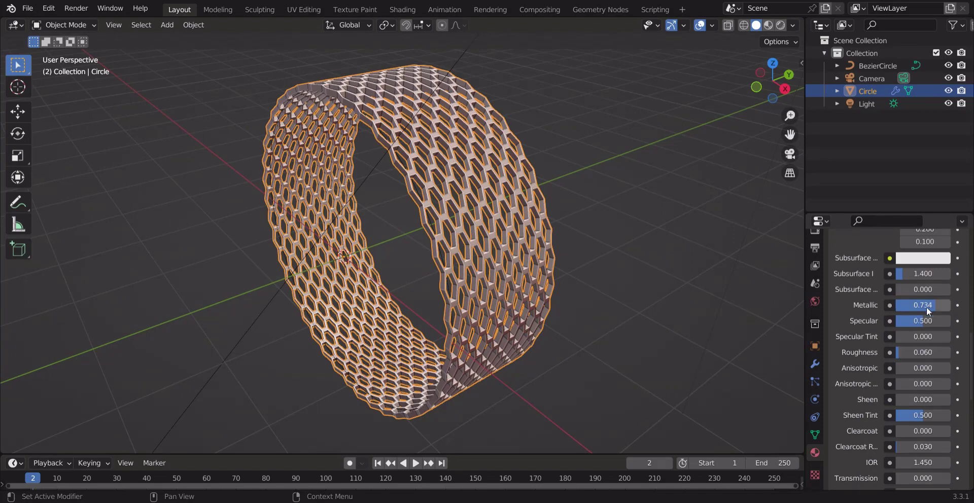
Step: Refine the ring material's base color to a light golden orange and display the scene in rendered shading
scroll(860, 306, "up", 12)
left_click(905, 404)
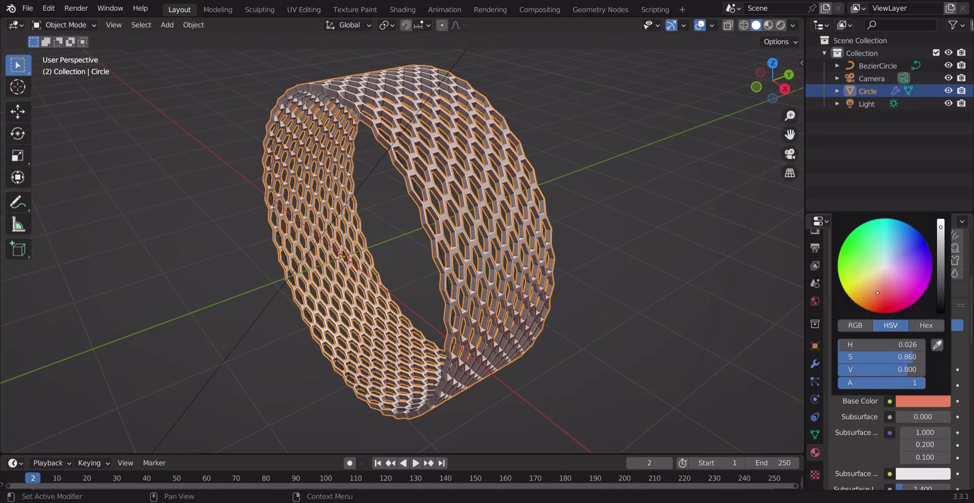
scroll(830, 332, "up", 4)
left_click(780, 25)
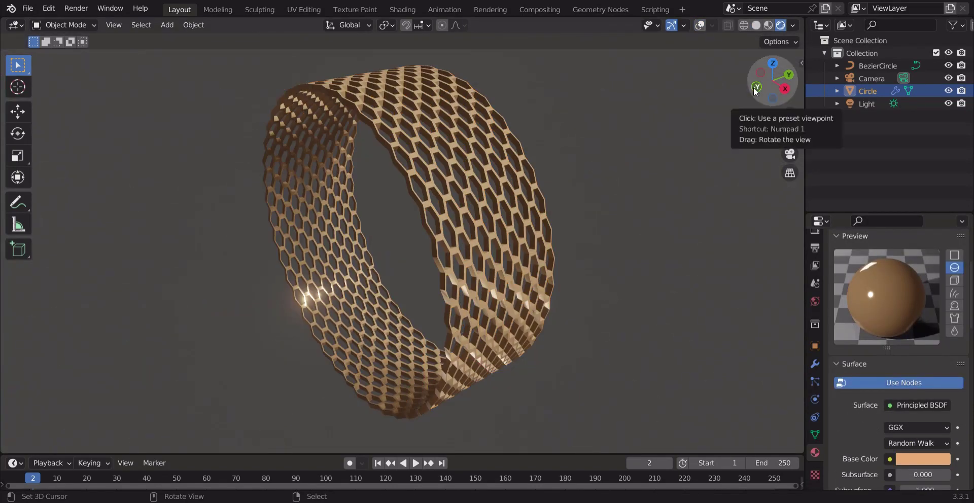
mouse_move(772, 94)
left_mouse_down()
mouse_move(781, 84)
mouse_move(751, 96)
left_mouse_up()
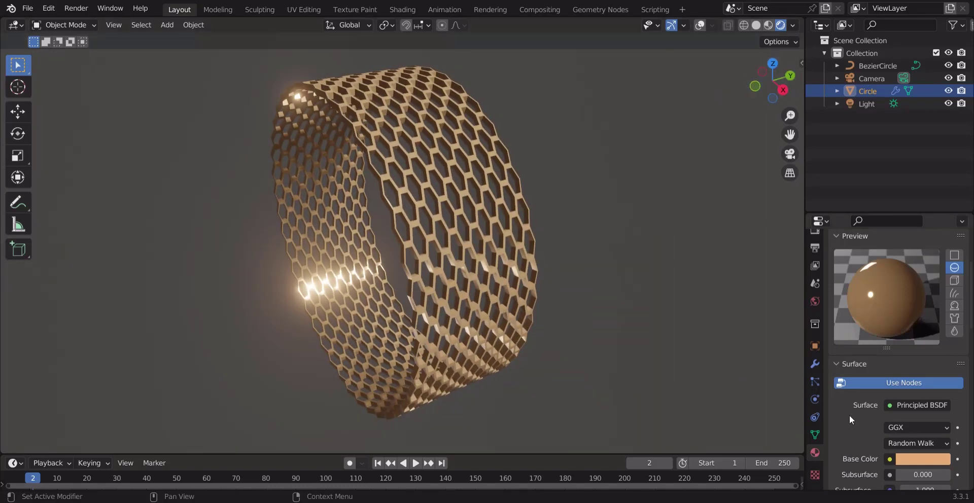
Step: Set the Sun light's angle to 90° and adjust its strength
left_click(863, 104)
left_click_drag(903, 415, 923, 415)
left_click(917, 413)
type("90")
key("Return")
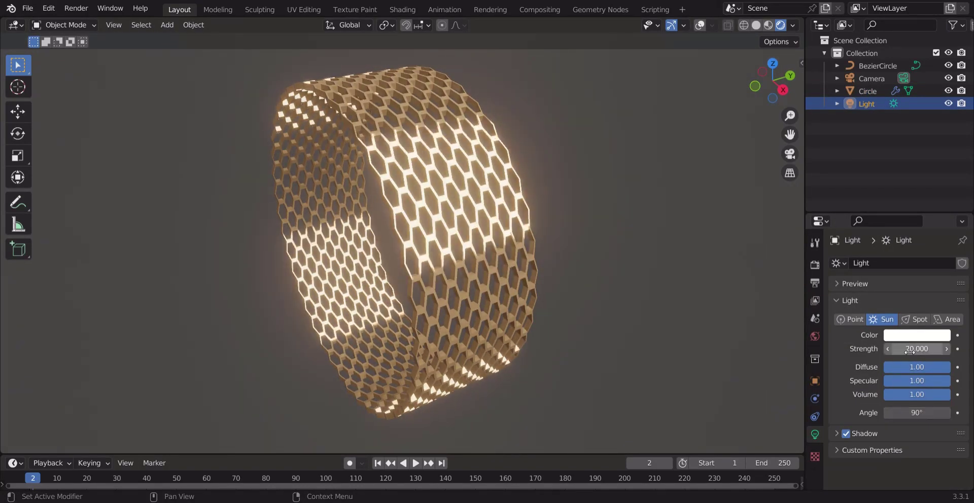
left_click_drag(909, 352, 910, 351)
Step: Tint the Bloom color pale yellow-orange and set its knee to 0.336, radius to 5.679 and intensity to 0.058
left_click(816, 265)
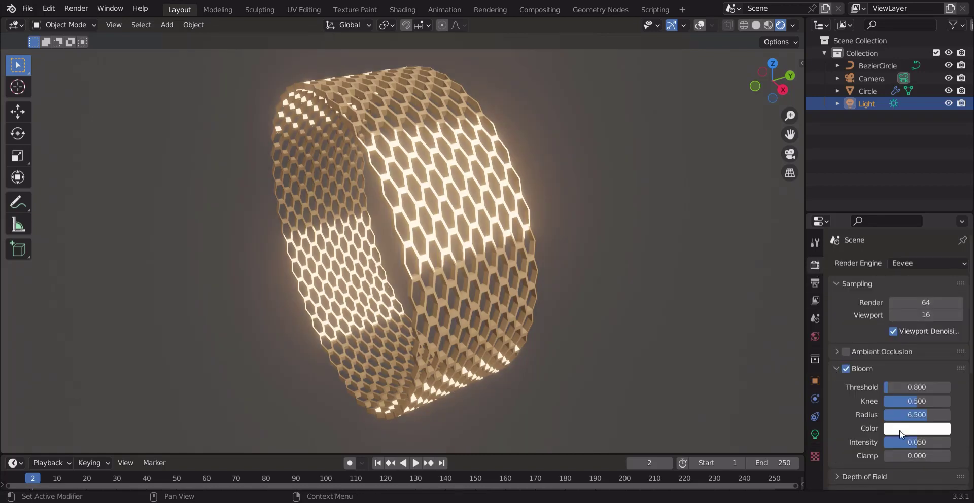
left_click(899, 431)
left_click_drag(865, 328, 877, 312)
left_click_drag(919, 414, 916, 441)
left_click_drag(888, 401, 874, 401)
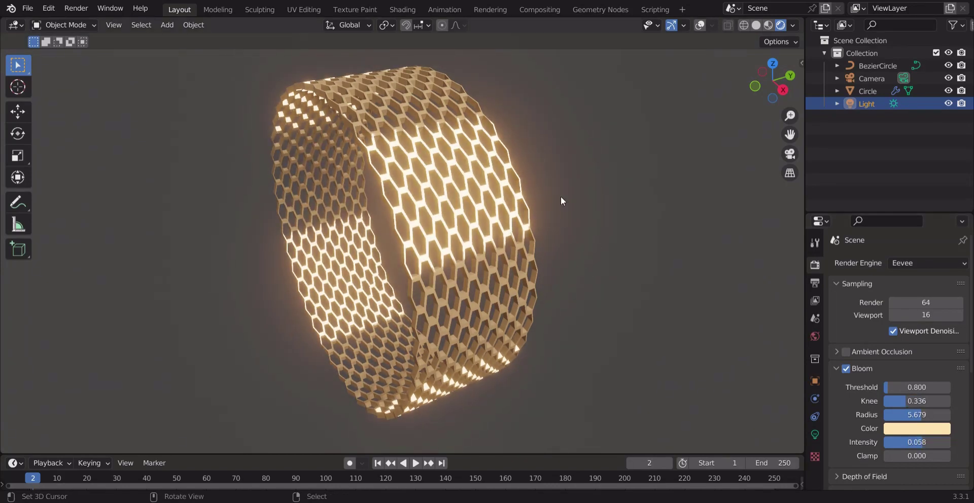
Step: Darken the world background color to black
scroll(562, 196, "down", 5)
left_click(425, 218)
left_click(815, 283)
left_click(815, 336)
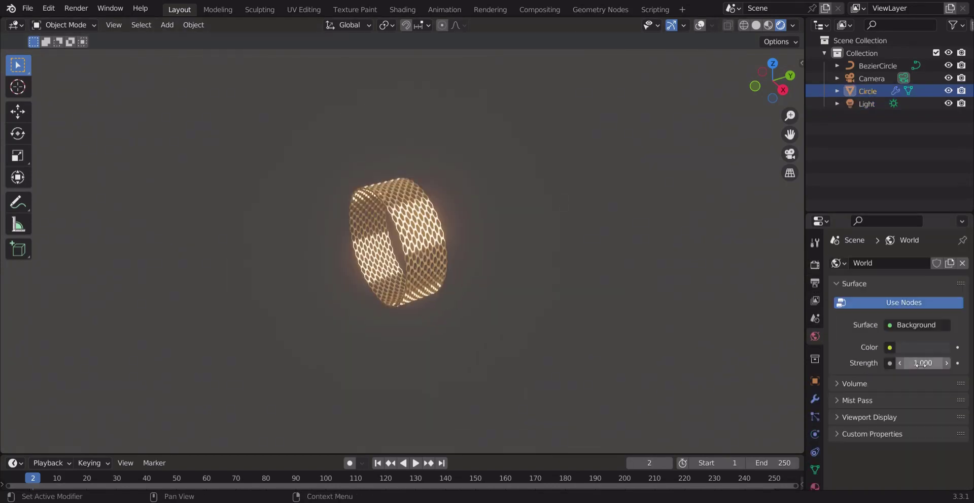
left_click(922, 347)
left_click_drag(943, 213, 943, 260)
Step: Return the viewport to solid shading and save the file RING.blend
mouse_move(773, 81)
left_mouse_down()
mouse_move(754, 87)
mouse_move(771, 86)
left_mouse_up()
scroll(756, 90, "up", 4)
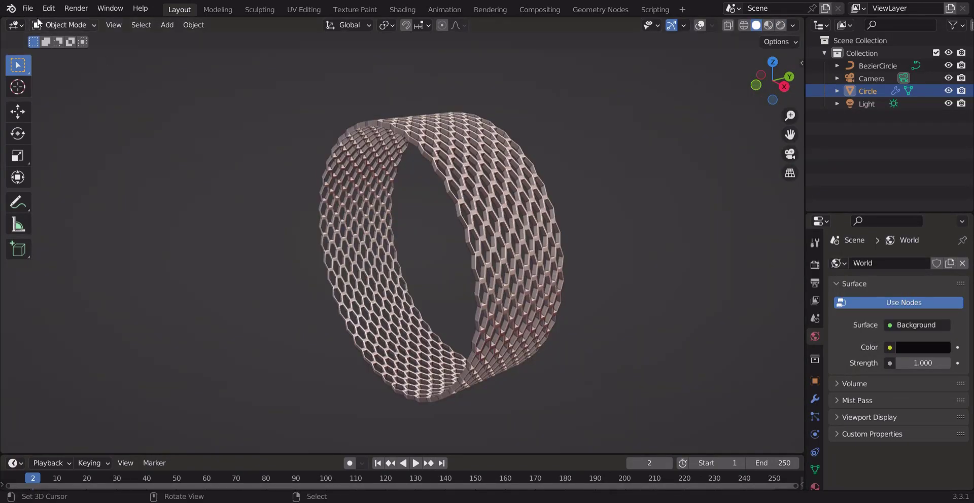
left_click(27, 8)
left_click(51, 93)
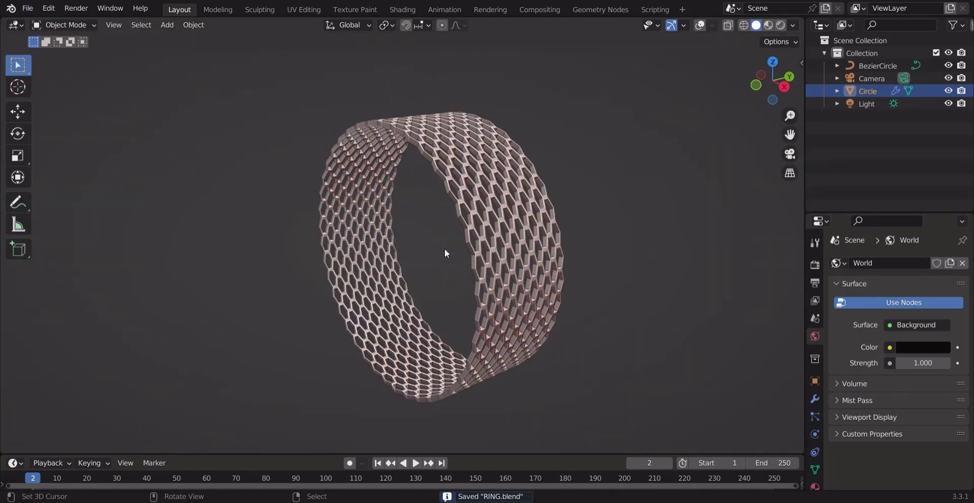
Step: Show the overlays and add a Brilliant Diamond to the ring's mesh in Edit Mode from the top view
key("KP_7")
left_click(700, 25)
key("Tab")
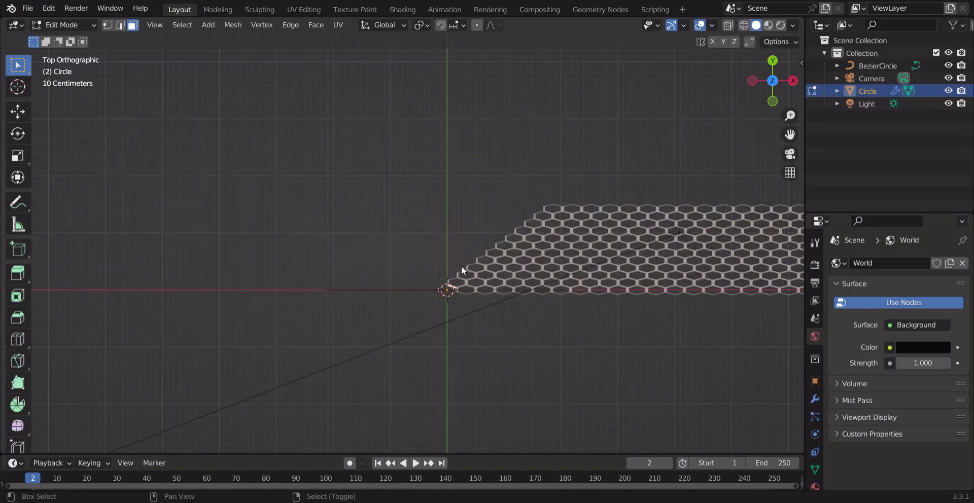
key("shift+a")
key("shift+a")
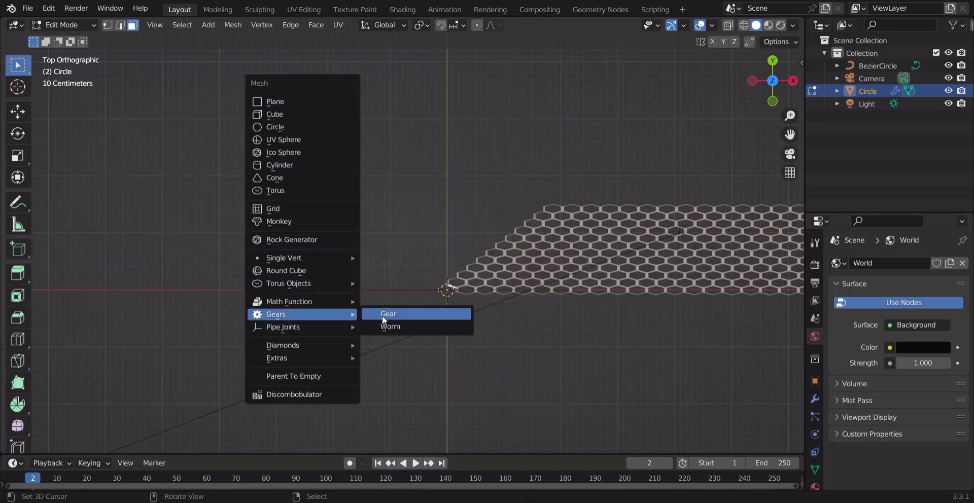
mouse_move(300, 346)
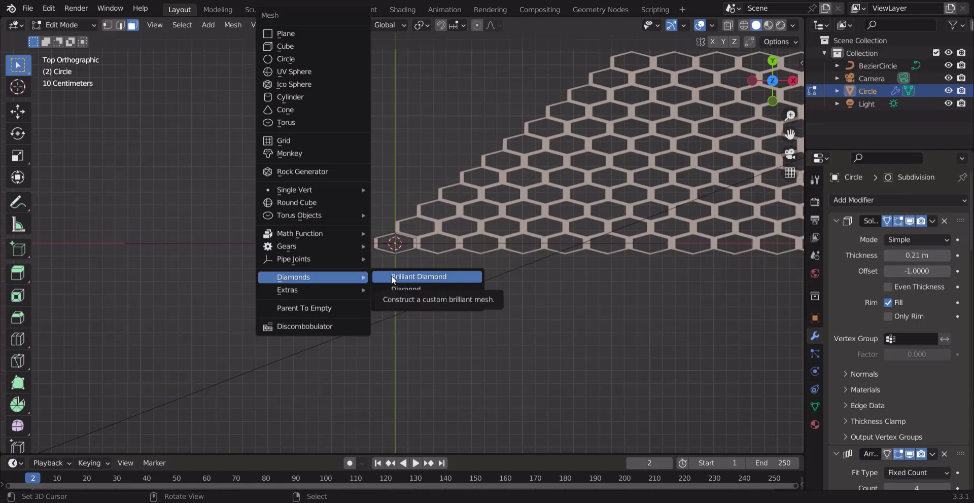
left_click(393, 277)
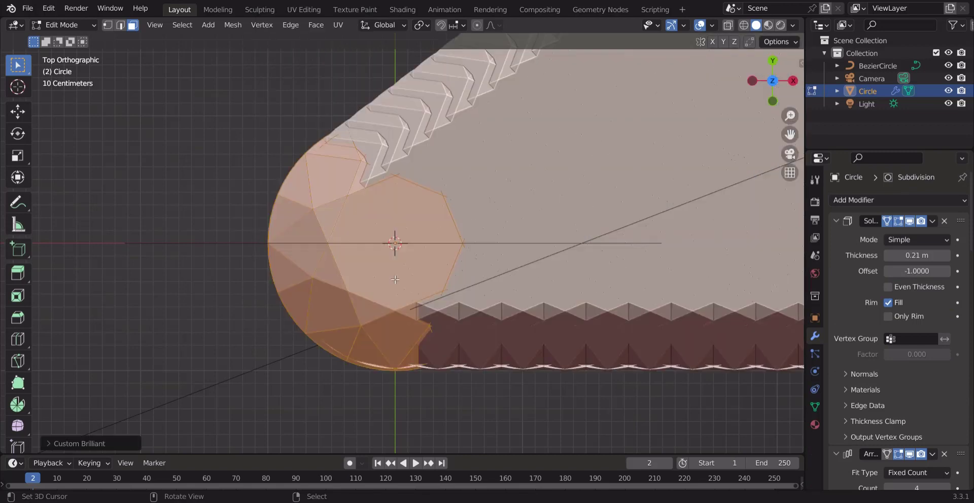
Step: Scale the diamond down to roughly fit inside the first hexagon cell at the origin
key("s")
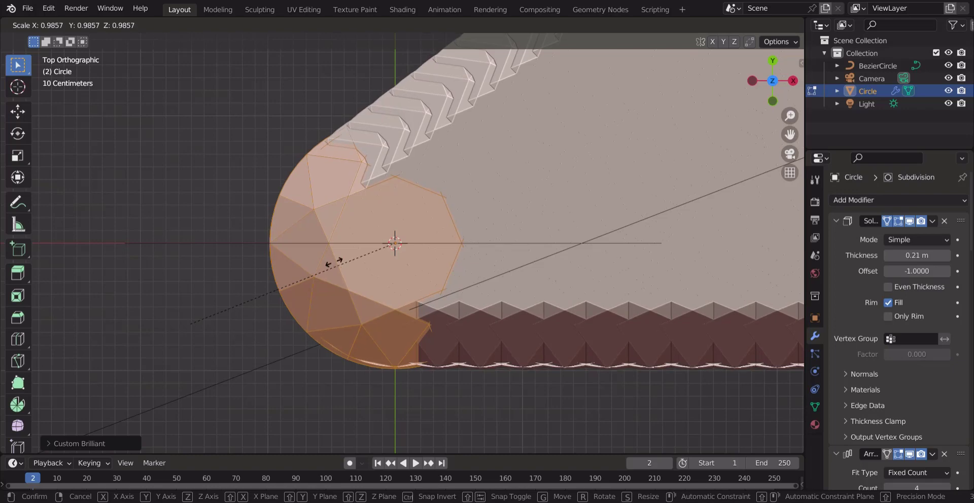
left_click(308, 282)
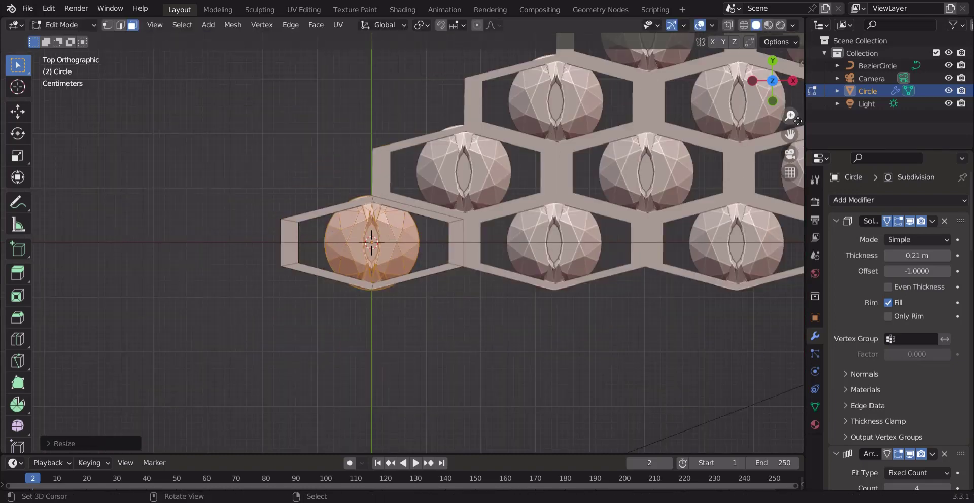
left_click_drag(791, 116, 745, 151)
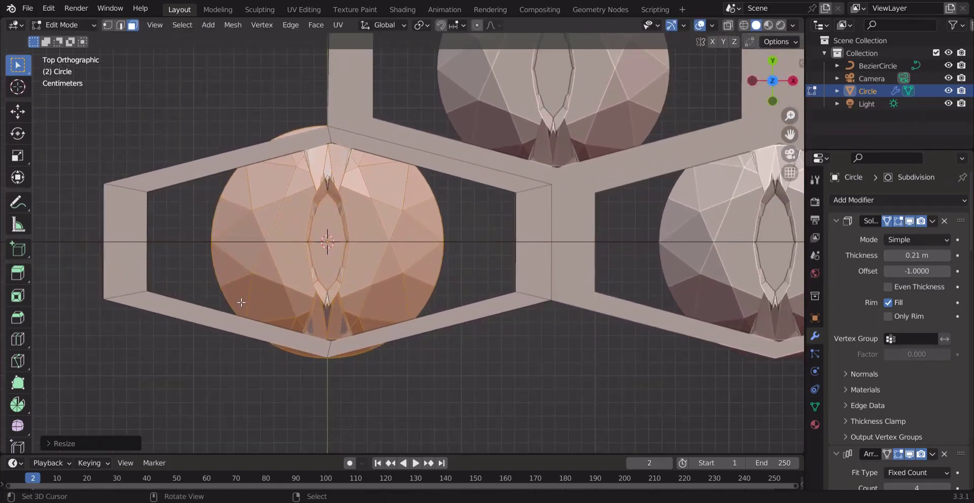
Step: Stretch the diamond along the X axis to fill the first hexagon cell and return to Object Mode
middle_click_drag(528, 229, 337, 244)
key("s")
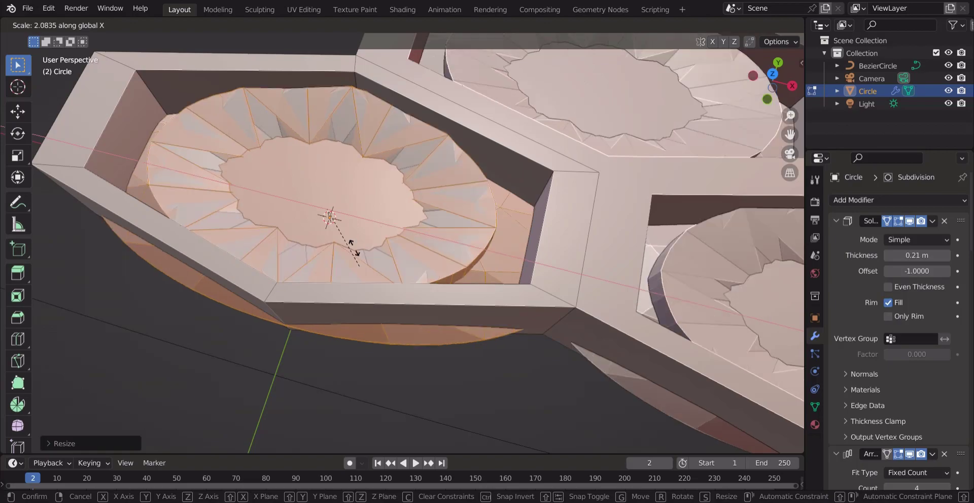
right_click(354, 249)
key("s")
left_click(220, 280)
left_click_drag(764, 102, 670, 86)
key("Tab")
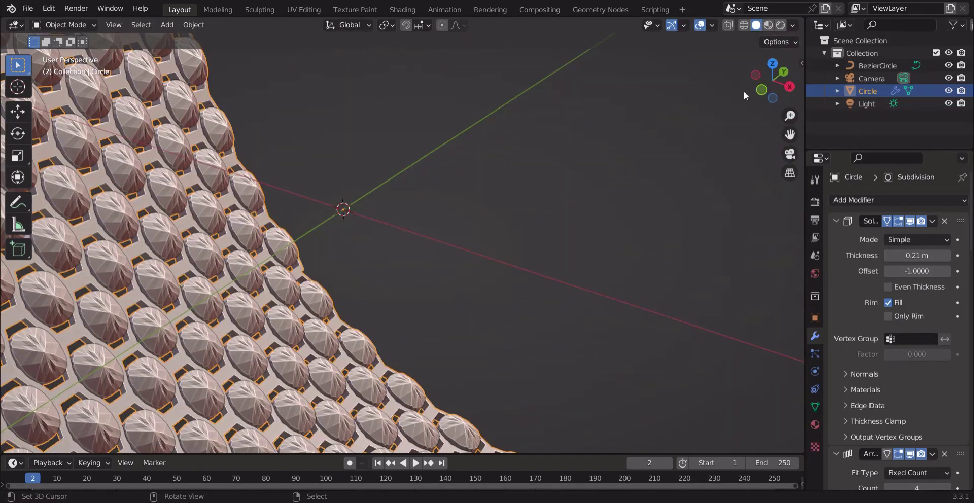
Step: Examine the diamonds around the whole ring from several angles with the viewport overlays hidden
left_click_drag(751, 94, 675, 94)
scroll(748, 96, "down", 5)
left_click_drag(754, 91, 640, 94)
scroll(748, 96, "up", 5)
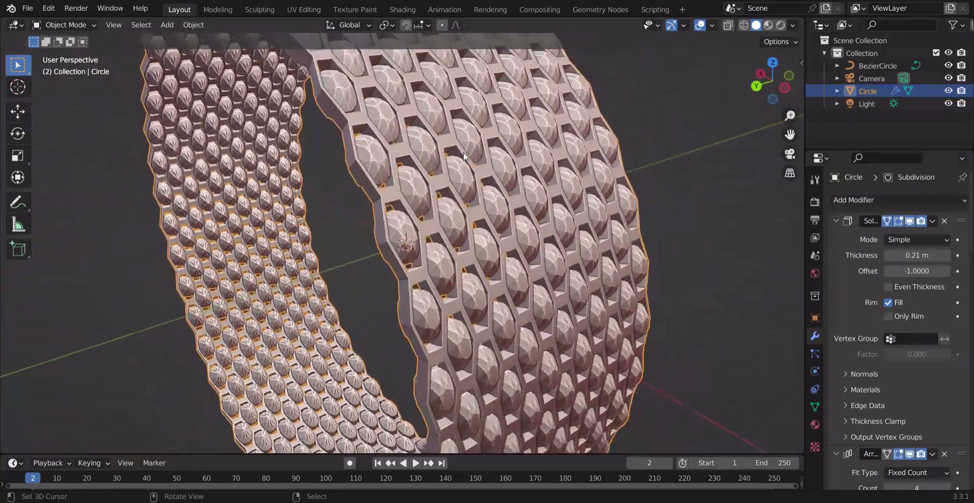
mouse_move(756, 89)
left_mouse_down()
mouse_move(650, 89)
mouse_move(751, 86)
mouse_move(675, 87)
mouse_move(710, 132)
mouse_move(752, 88)
left_mouse_up()
left_click(700, 25)
scroll(753, 88, "down", 5)
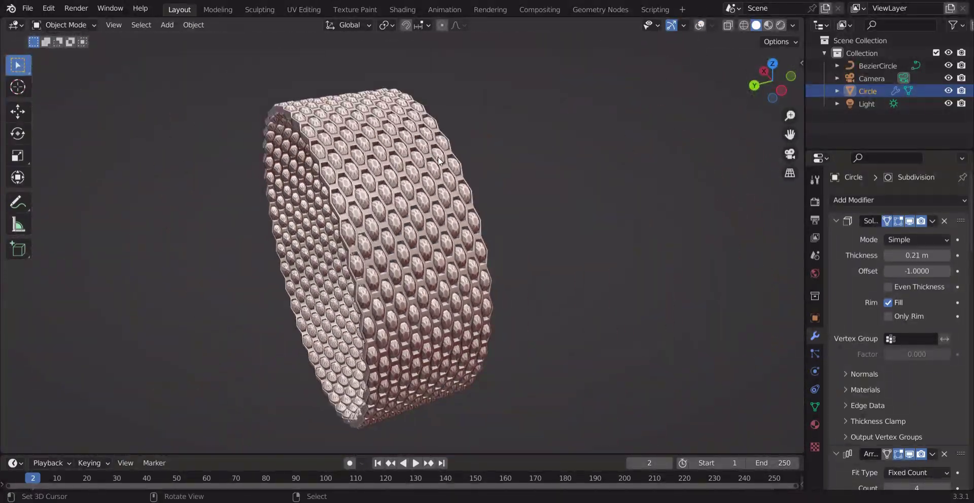
Step: Save the file and preview the ring in rendered shading, going back to solid shading after the check
left_click(27, 9)
left_click(41, 90)
left_click(783, 26)
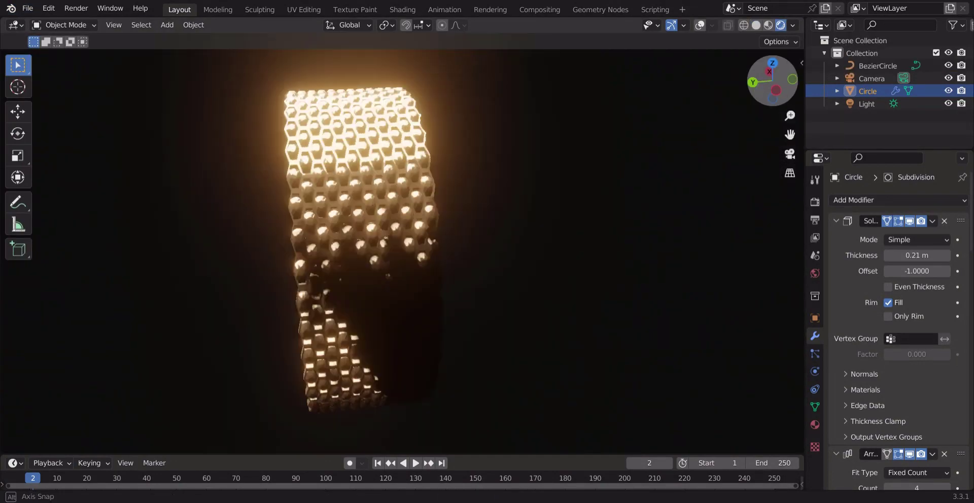
left_click(756, 24)
left_click(27, 8)
left_click(37, 94)
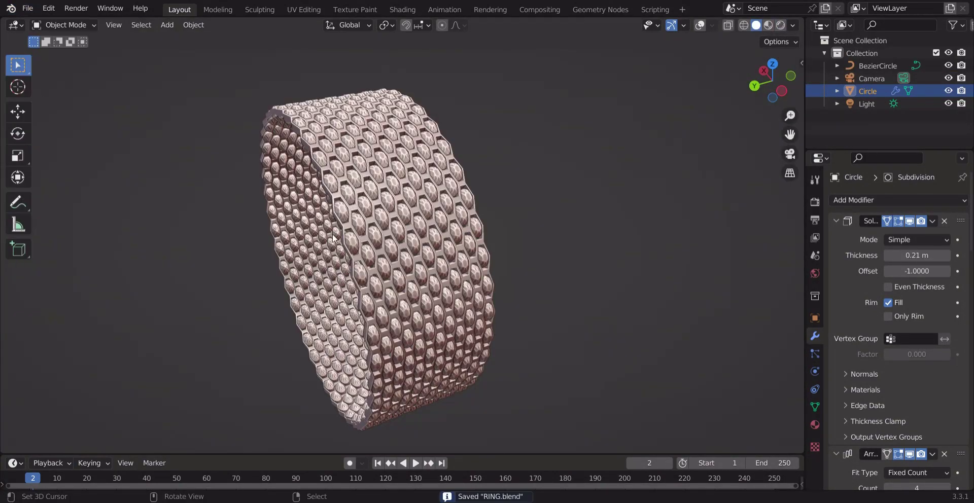
Step: Edit the ring's mesh from the top view with overlays shown and add a second material slot
key("Tab")
key("KP_7")
scroll(514, 172, "up", 5)
key("shift+alt+z")
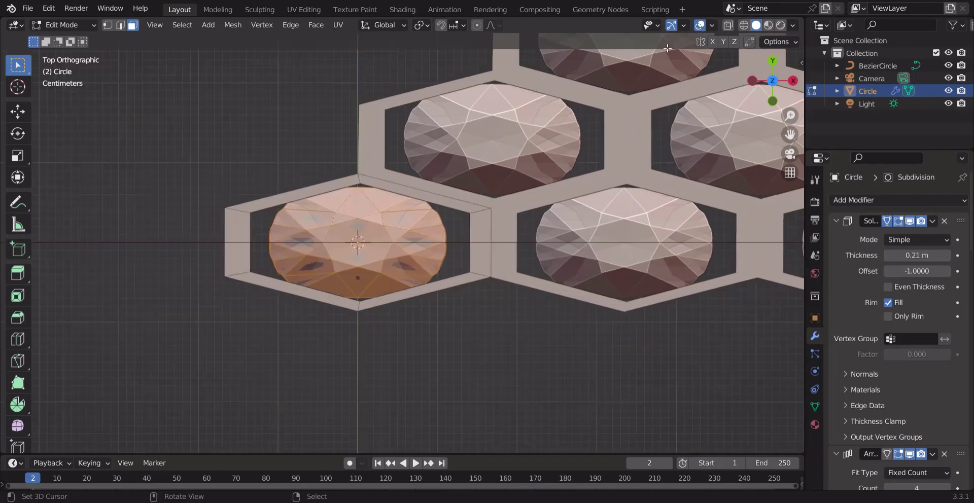
left_click(815, 424)
left_click(962, 200)
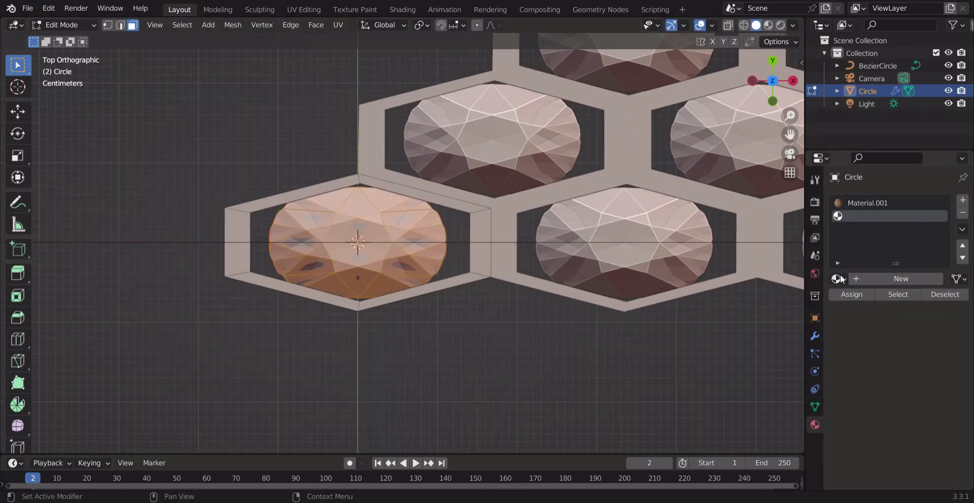
Step: Create a new material for the diamond in the empty slot and set its surface to Glass BSDF
left_click(901, 279)
scroll(855, 370, "down", 5)
left_click(918, 326)
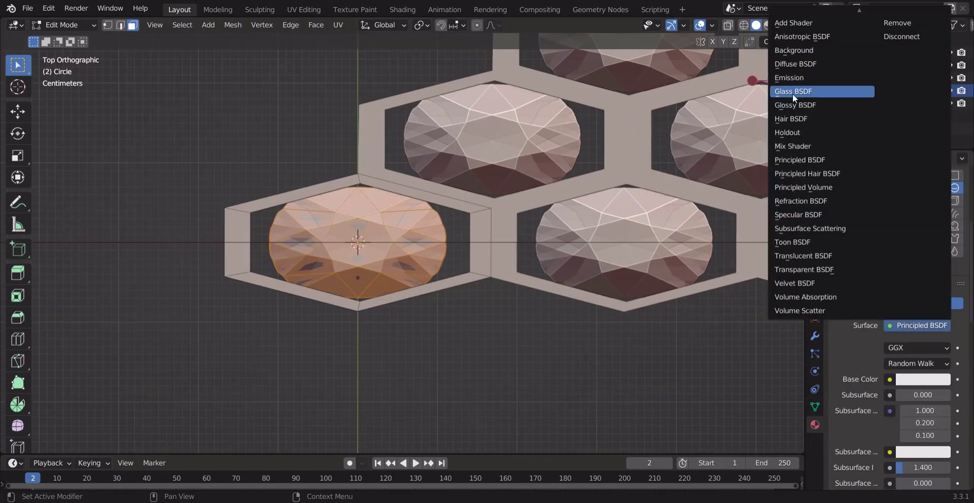
left_click(780, 91)
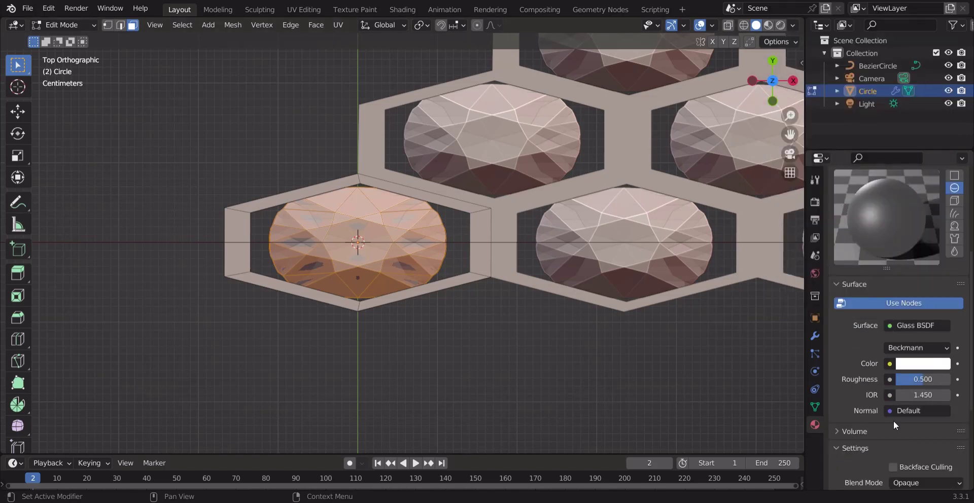
Step: Switch the render engine to Cycles with GPU Compute as the device and save the file
left_click(815, 202)
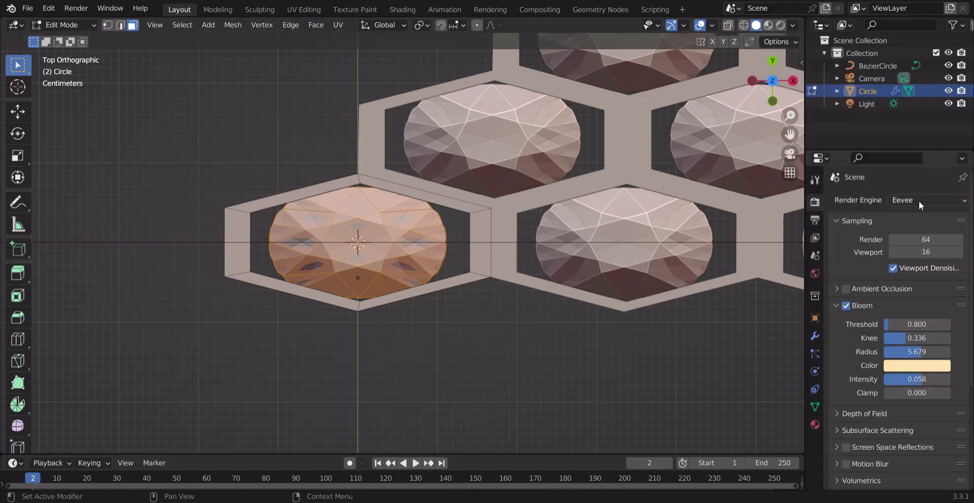
left_click(919, 201)
left_click(903, 242)
left_click(903, 232)
left_click(899, 260)
left_click(27, 8)
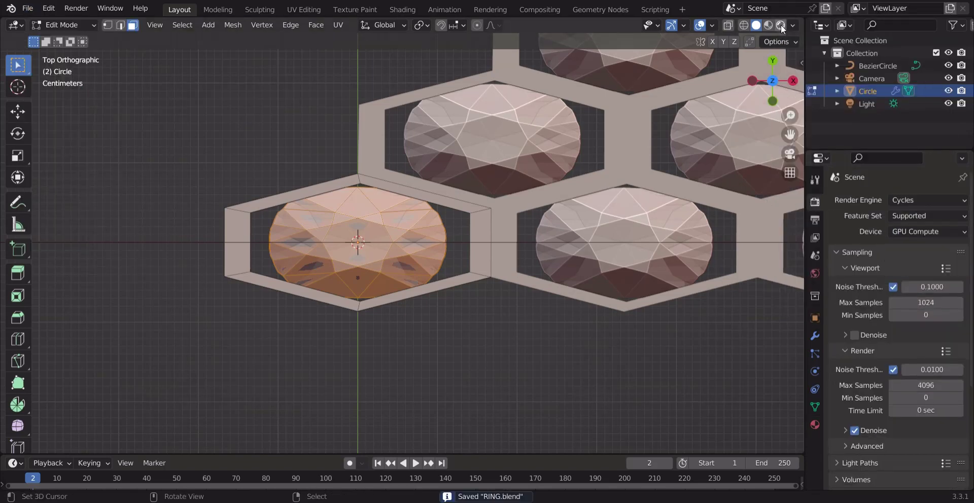
Step: In rendered shading, set the glass material's roughness to 0.050, its IOR to 1.750 and its color to blue
left_click(781, 24)
left_click_drag(774, 105, 776, 127)
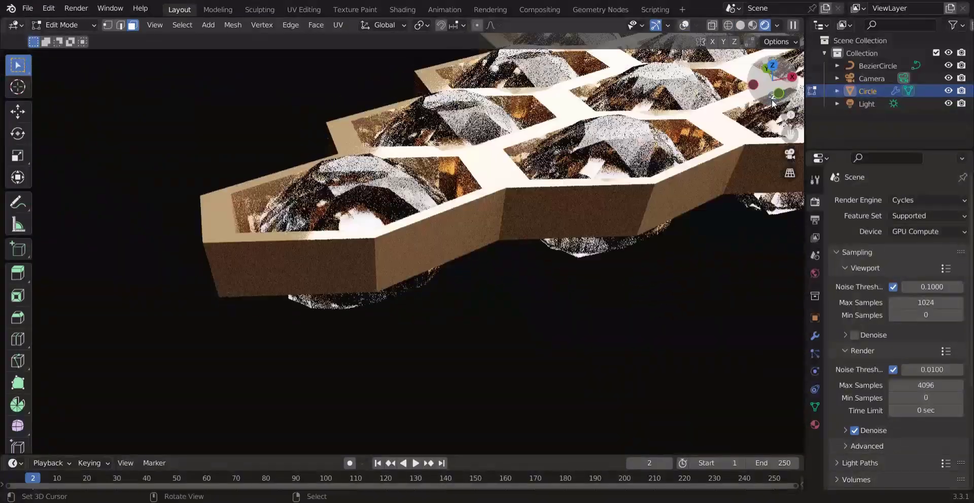
left_click(815, 425)
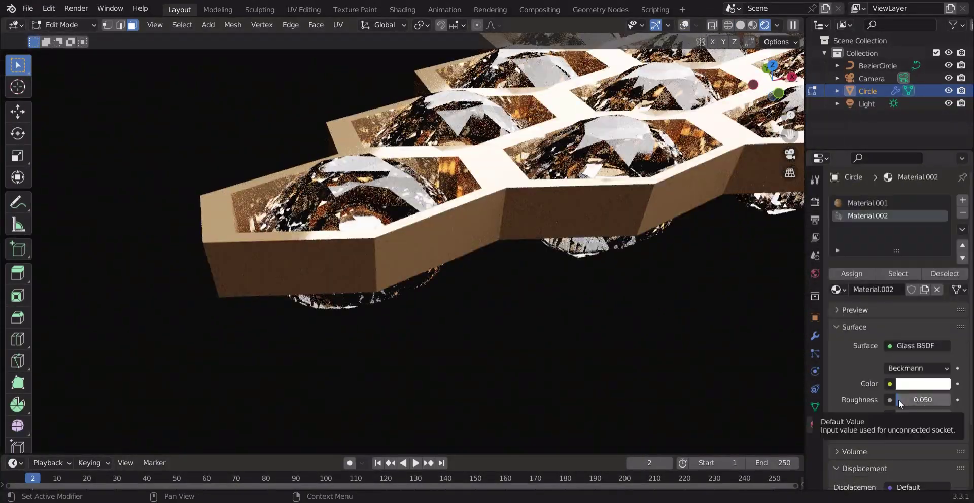
left_click(842, 310)
scroll(951, 440, "down", 4)
left_click(947, 441)
left_click(923, 410)
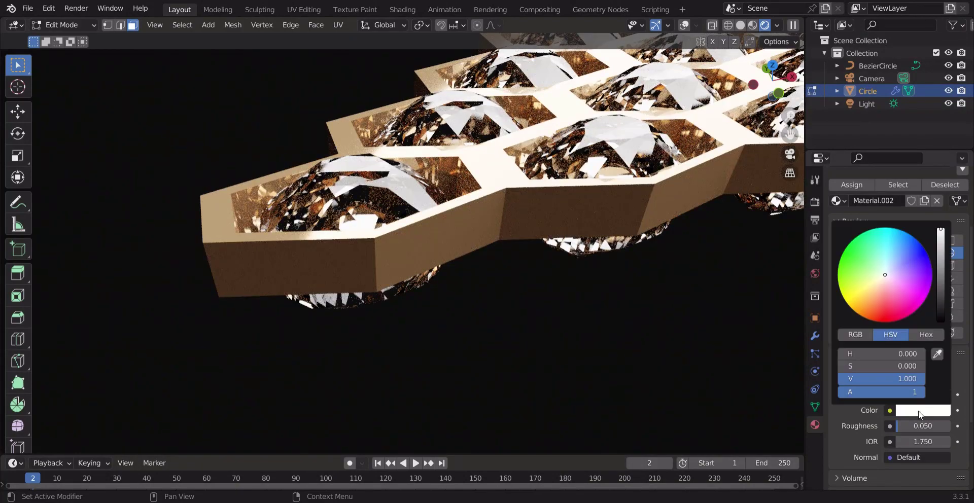
left_click(906, 251)
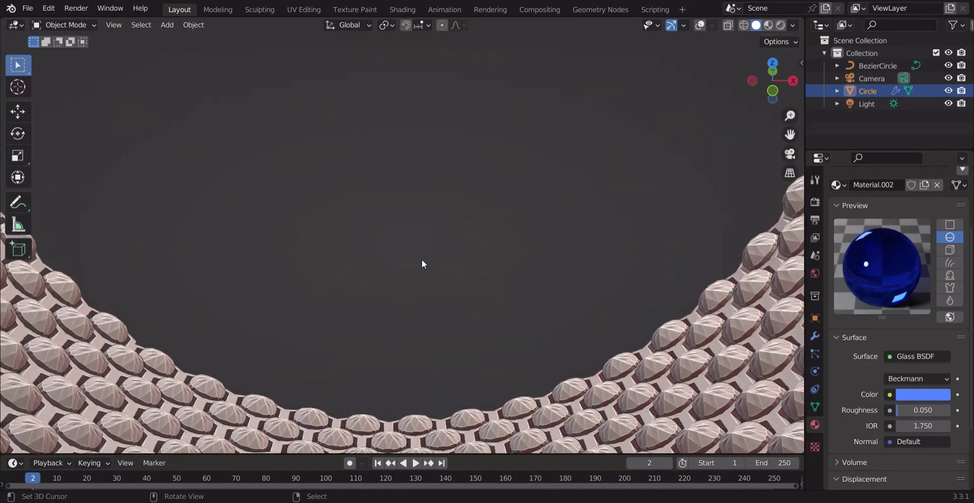
Step: View the whole ring with its blue diamonds in rendered shading
scroll(421, 264, "down", 6)
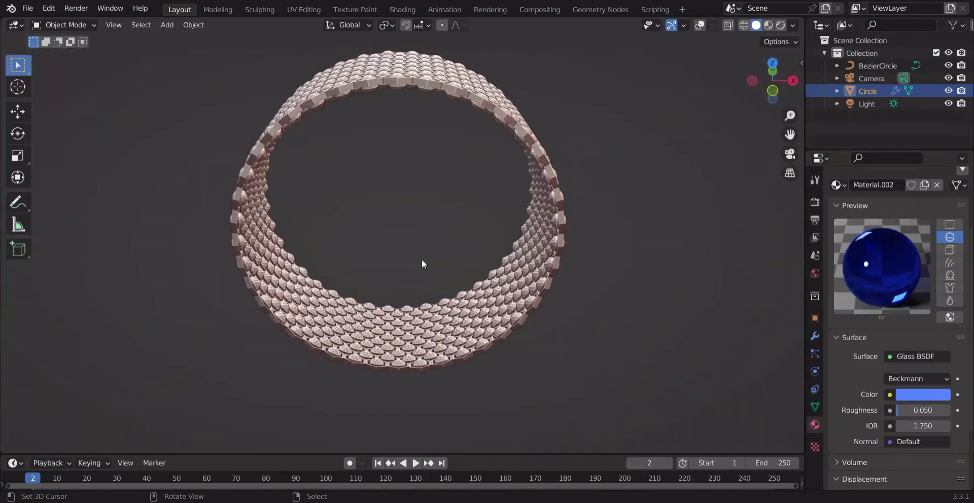
left_click_drag(776, 76, 763, 91)
left_click(781, 25)
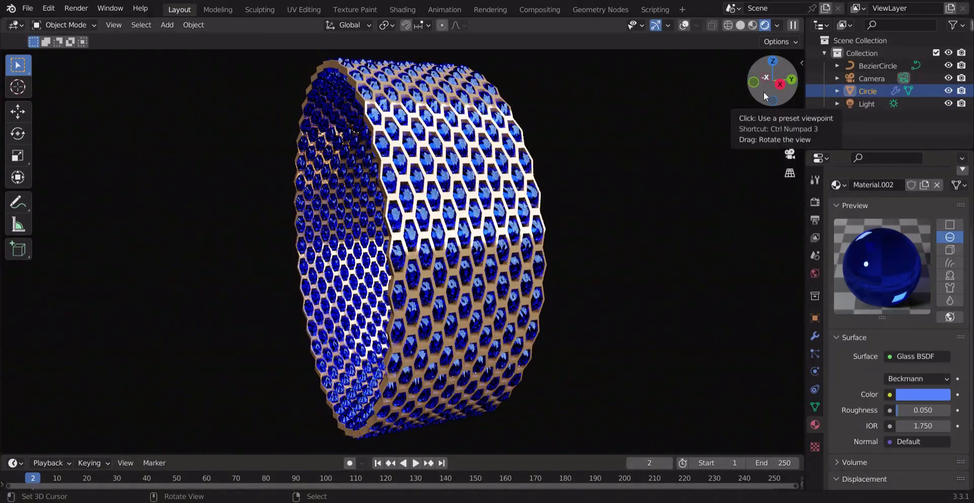
Step: Lighten the world background color to grey
left_click(866, 104)
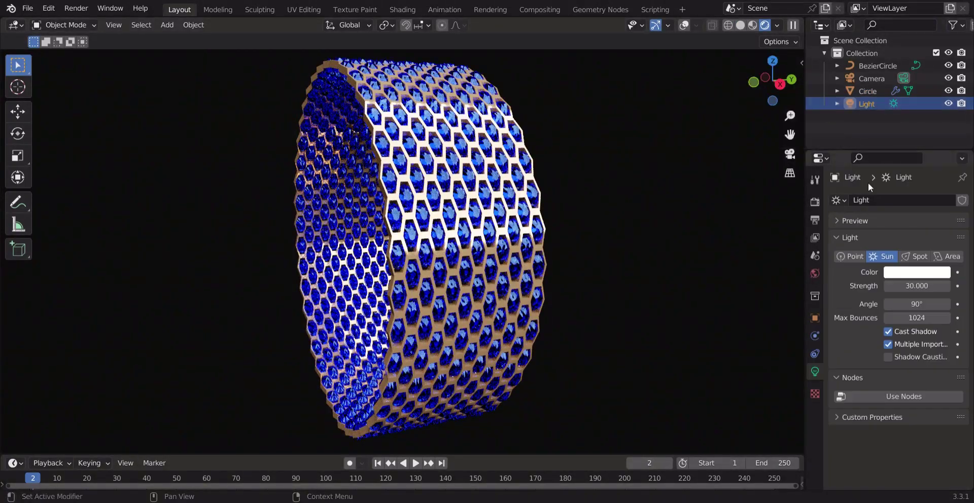
left_click(815, 273)
left_click(921, 279)
left_click_drag(942, 188, 941, 158)
Step: Set the metallic value of the ring frame's Material.001 to 0.890 and darken its base color to dark brown
middle_click_drag(457, 229, 512, 190)
scroll(512, 191, "up", 4)
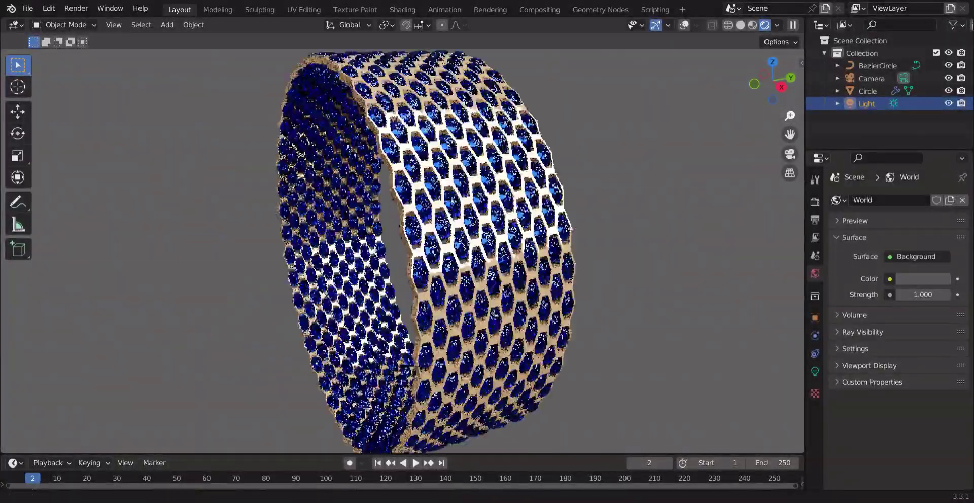
left_click(815, 425)
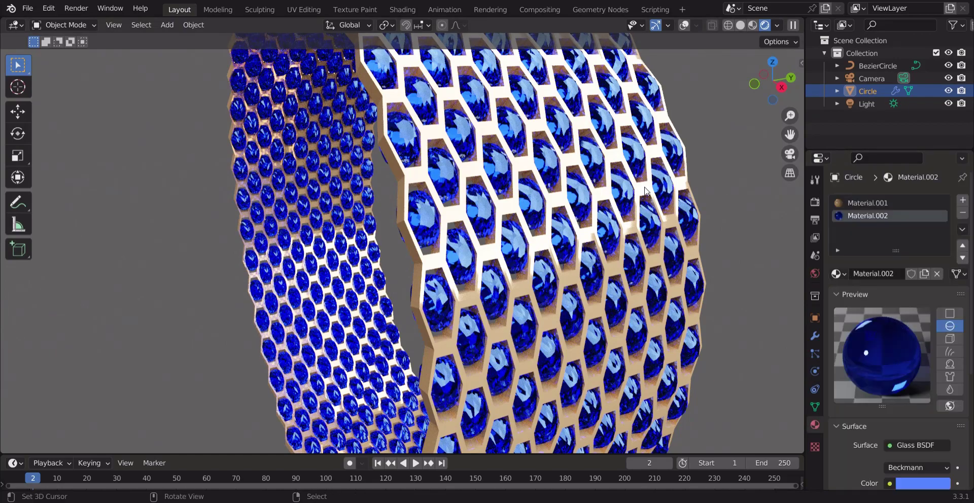
left_click(868, 203)
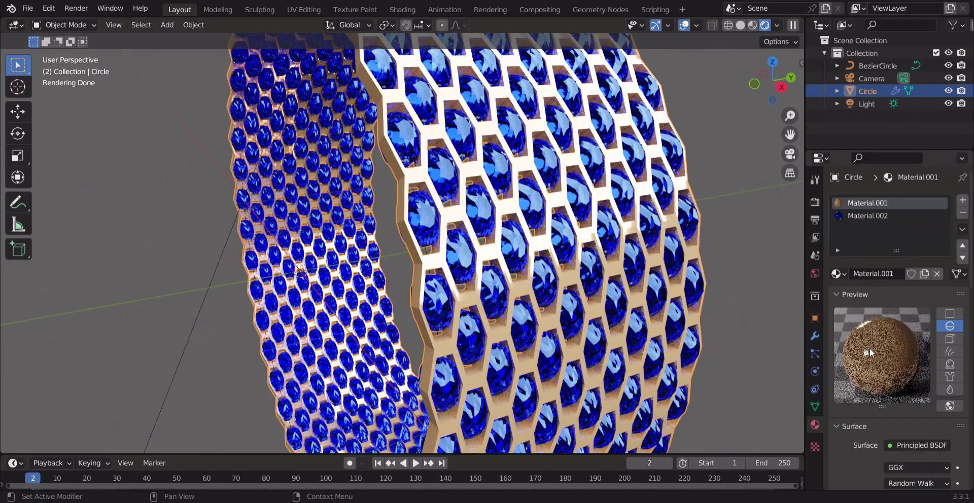
scroll(869, 348, "down", 10)
left_click_drag(942, 327, 945, 327)
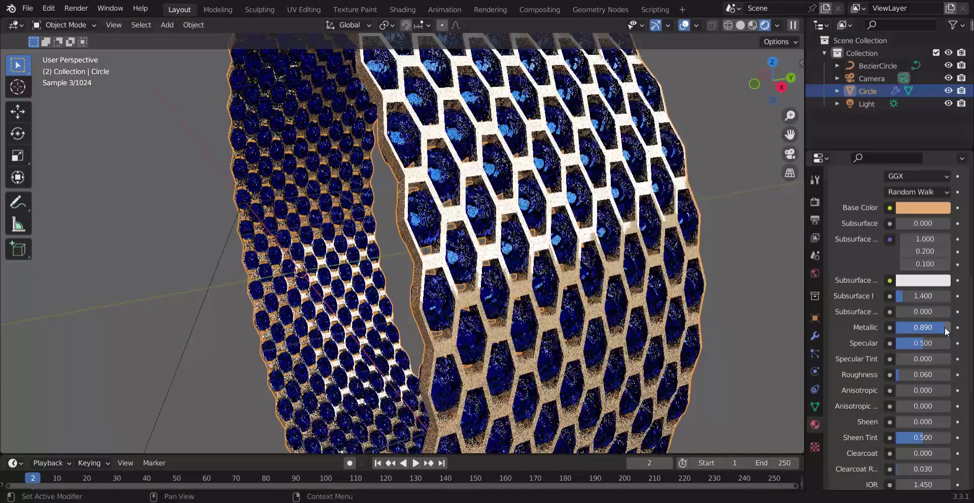
left_click(917, 205)
left_click_drag(942, 78, 941, 100)
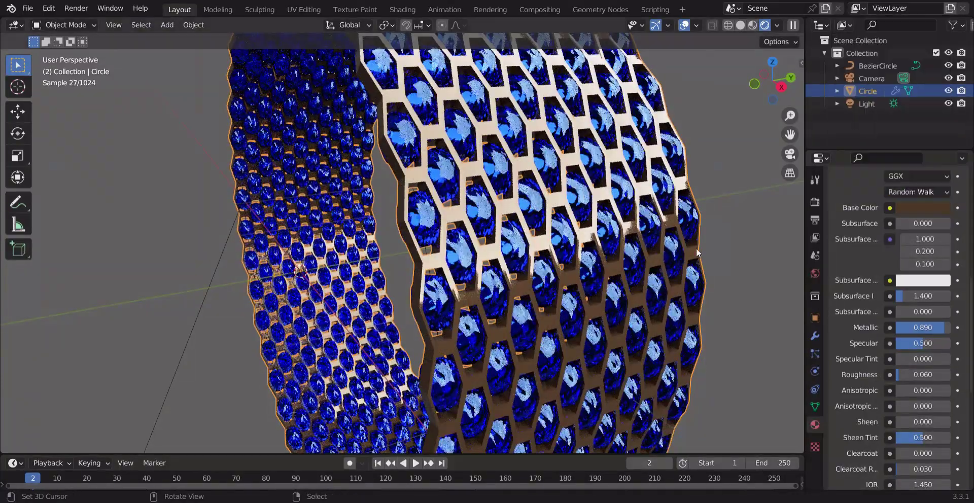
Step: Set the frame material's specular to 0.472 and its roughness to 0.243, checking the ring from several angles
mouse_move(923, 343)
left_mouse_down()
mouse_move(906, 344)
mouse_move(922, 343)
left_mouse_up()
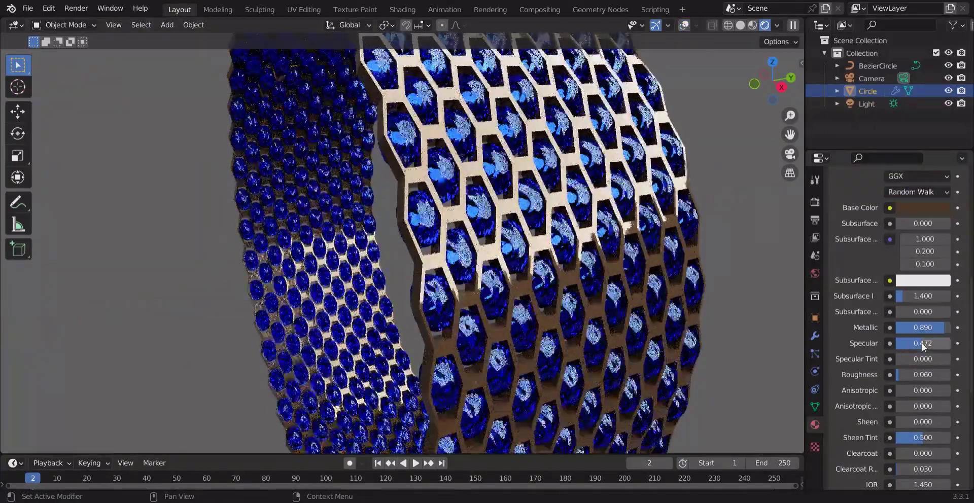
left_click_drag(922, 375, 914, 375)
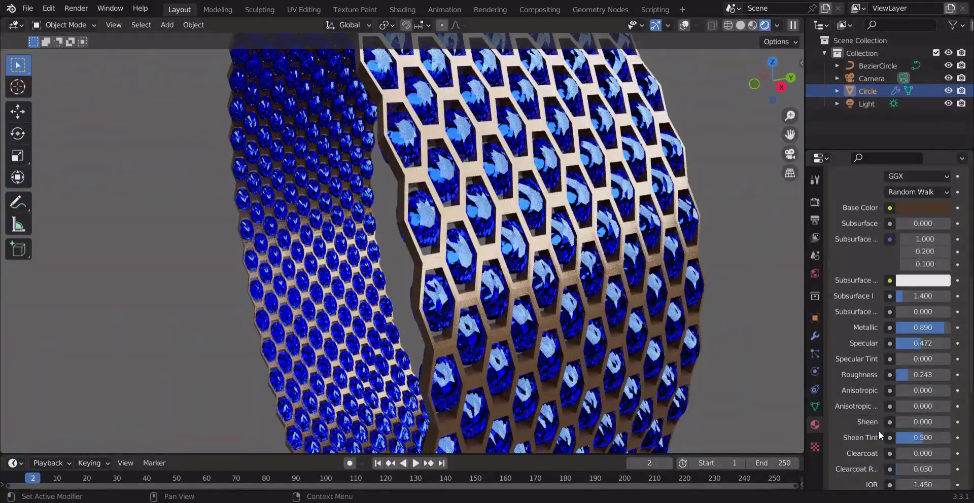
left_click_drag(773, 82, 648, 190)
scroll(362, 216, "down", 3)
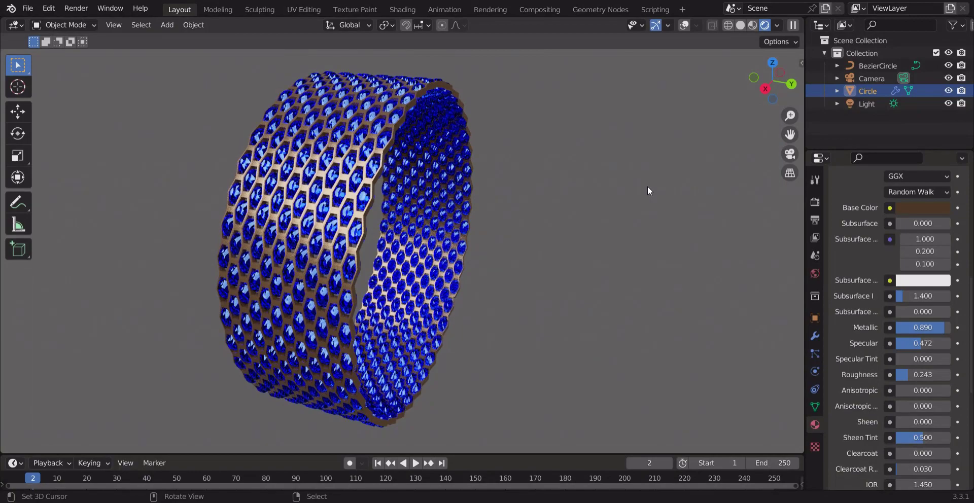
mouse_move(767, 92)
left_mouse_down()
mouse_move(744, 94)
mouse_move(762, 94)
left_mouse_up()
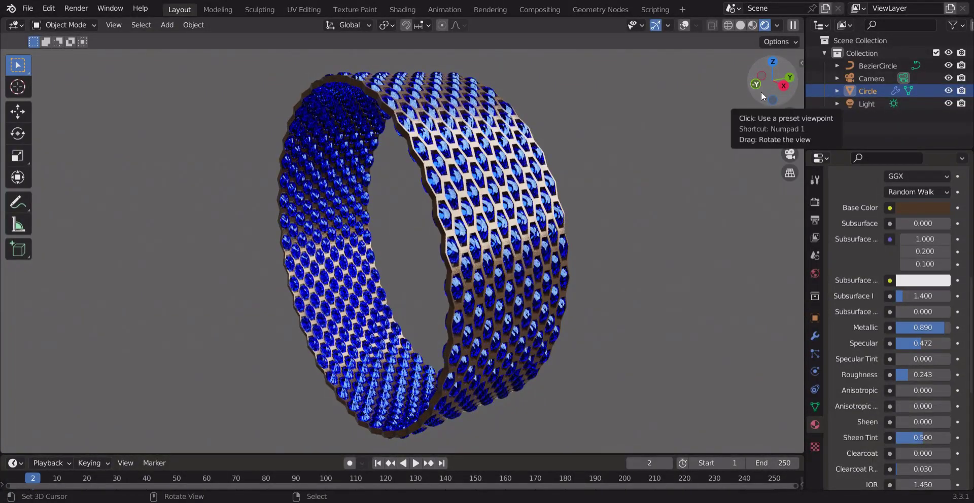
Step: Return the viewport to solid shading and save the file
left_click(740, 25)
left_click(28, 8)
left_click(40, 91)
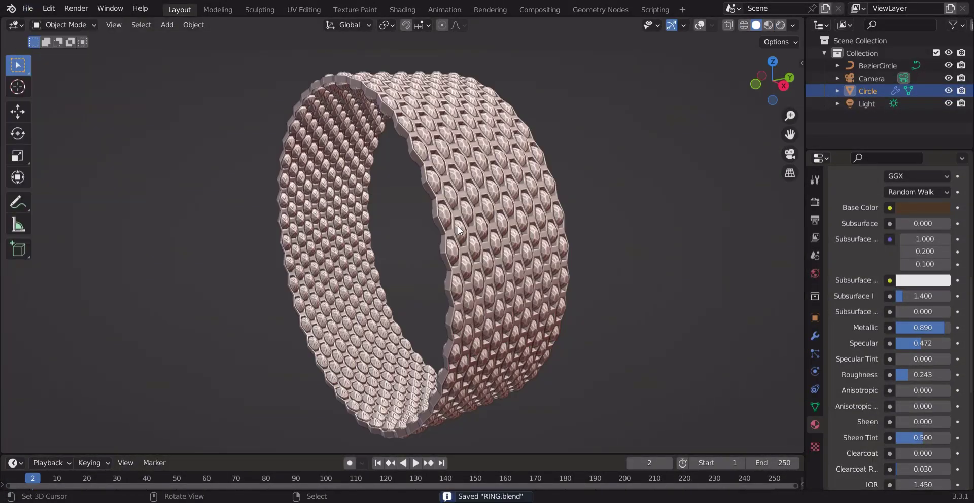
Step: Add a mesh circle from the front view, aligned to the view with a 2.11 m radius and an increased vertex count
key("KP_1")
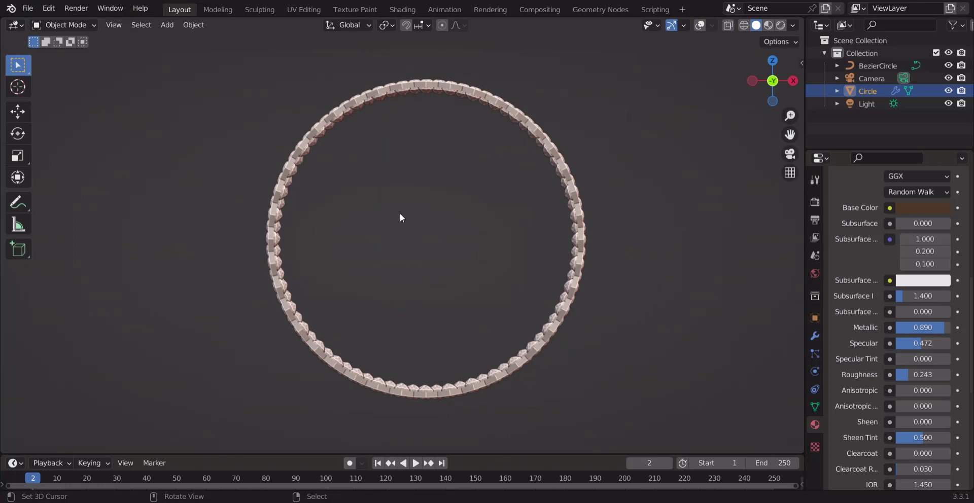
key("shift+alt+z")
key("shift+a")
mouse_move(329, 245)
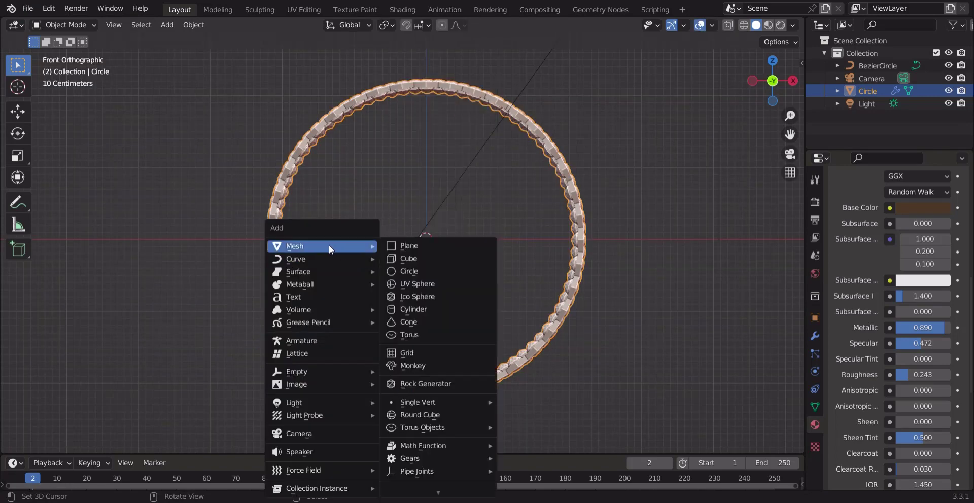
left_click(411, 272)
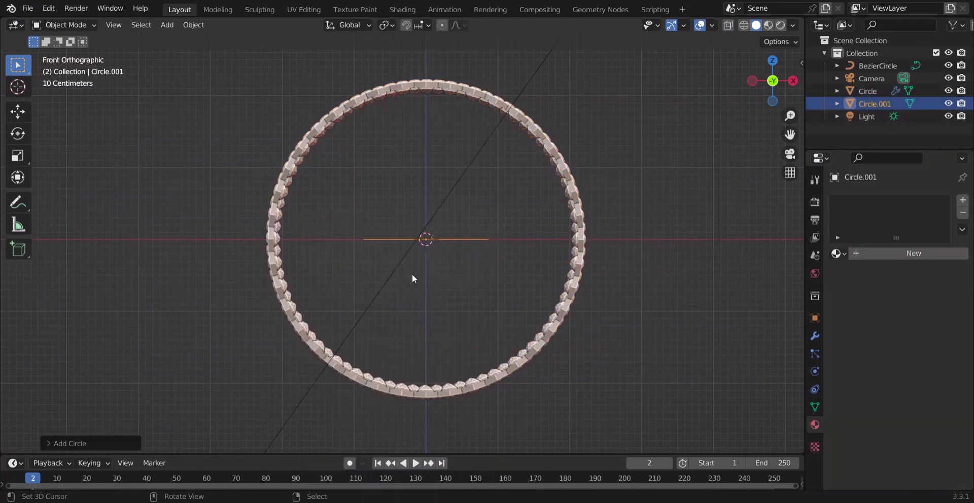
left_click(63, 442)
left_click(147, 389)
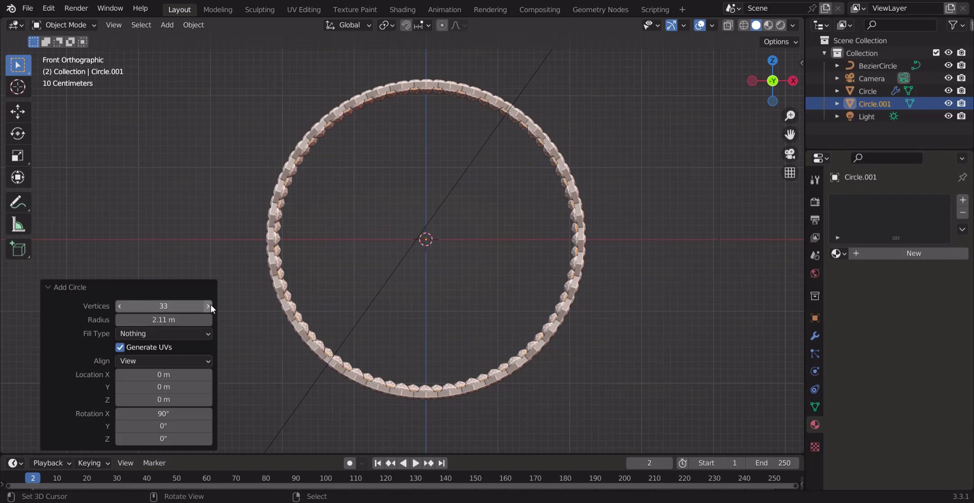
left_click(111, 291)
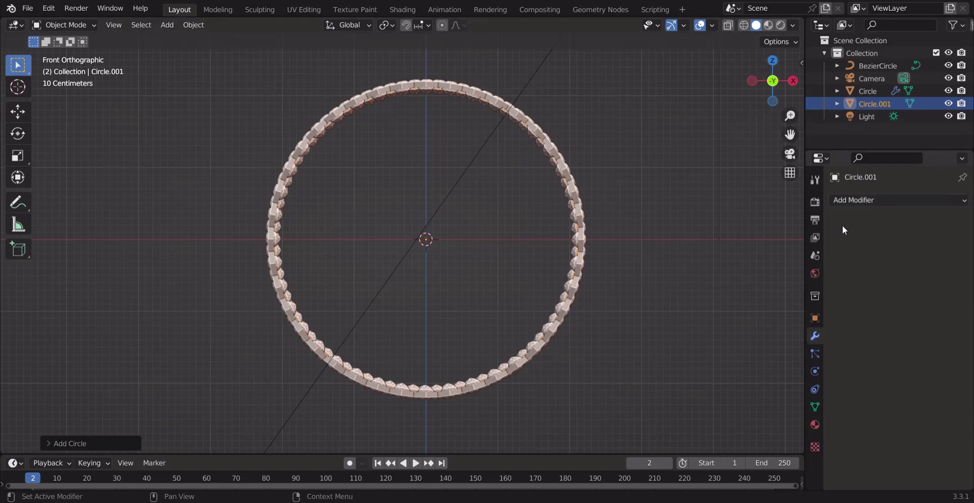
Step: In Edit Mode with wireframe display, extrude the new circle's edge loop in place and scale it slightly inward
key("Tab")
key("shift+z")
key("e")
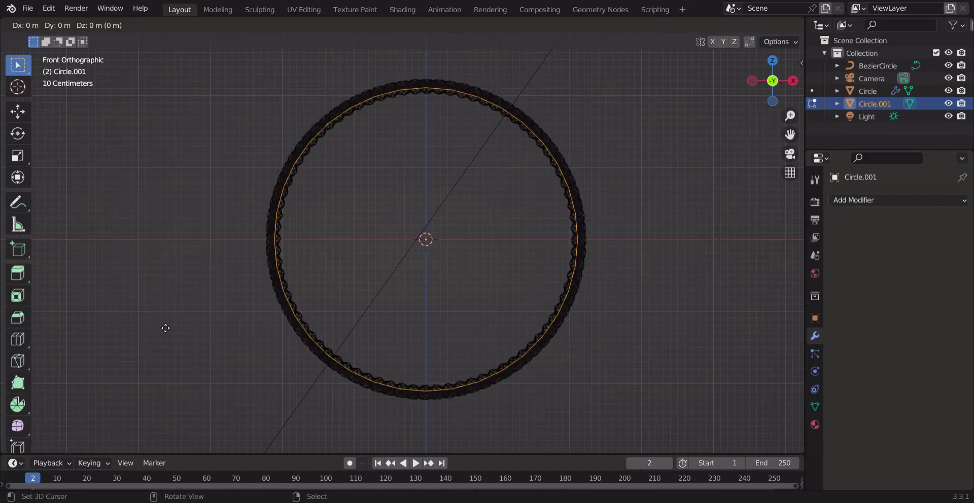
right_click(165, 327)
key("s")
left_click(163, 319)
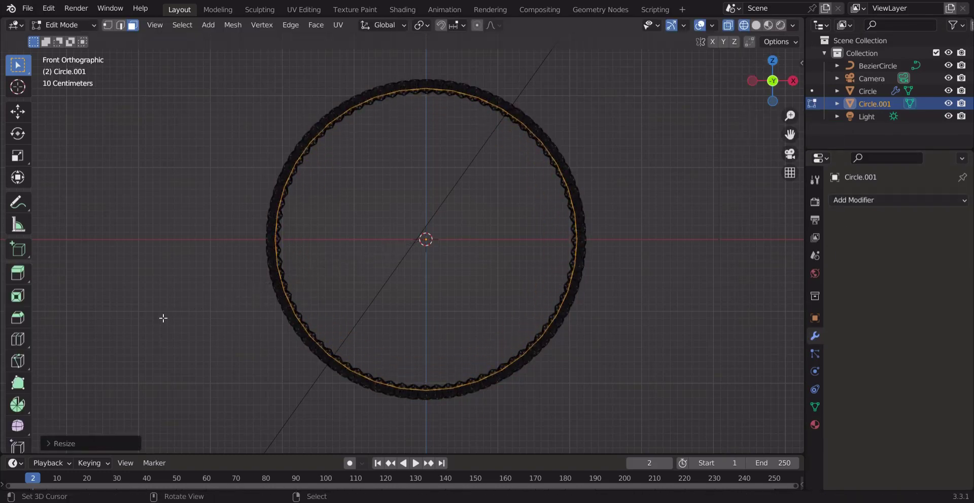
left_click_drag(773, 105, 735, 99)
key("s")
right_click(241, 319)
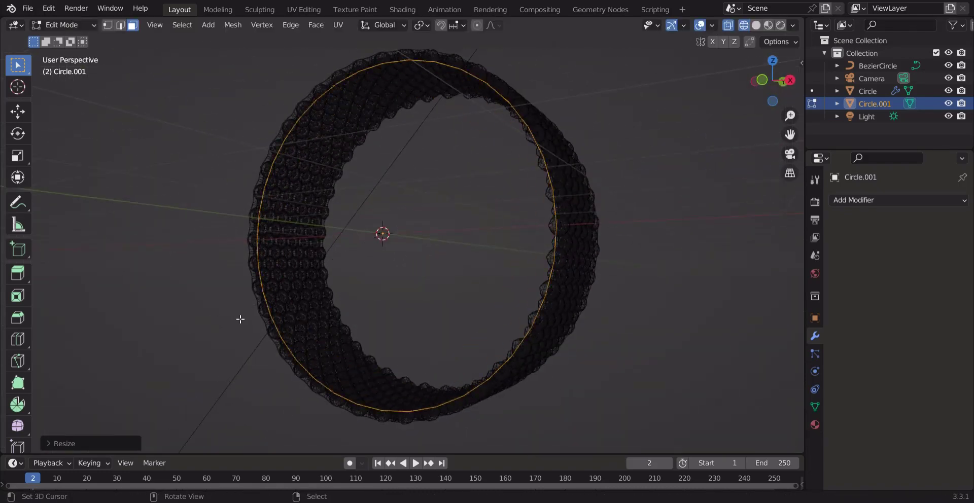
Step: Extrude the circle's edge loop in place and scale it inward to about 0.9 to form a narrow flat ring
key("s")
right_click(219, 340)
key("e")
right_click(228, 339)
key("s")
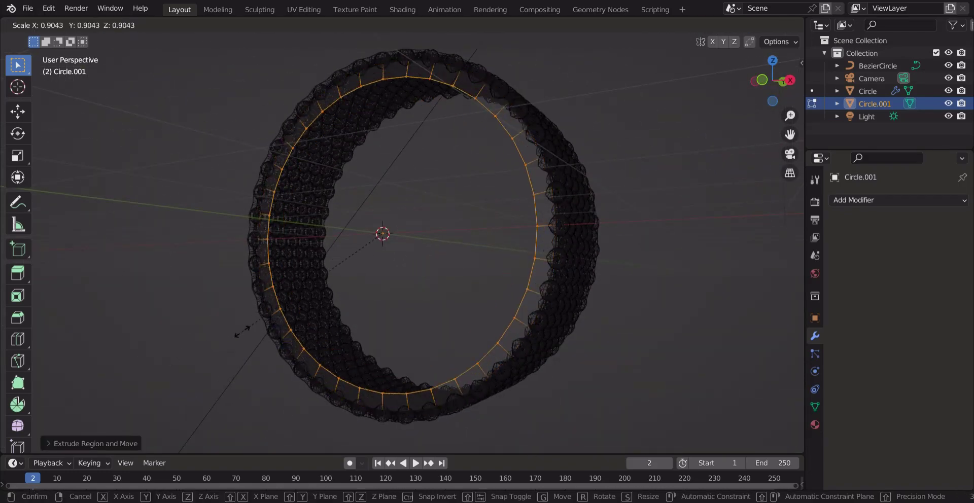
left_click(233, 326)
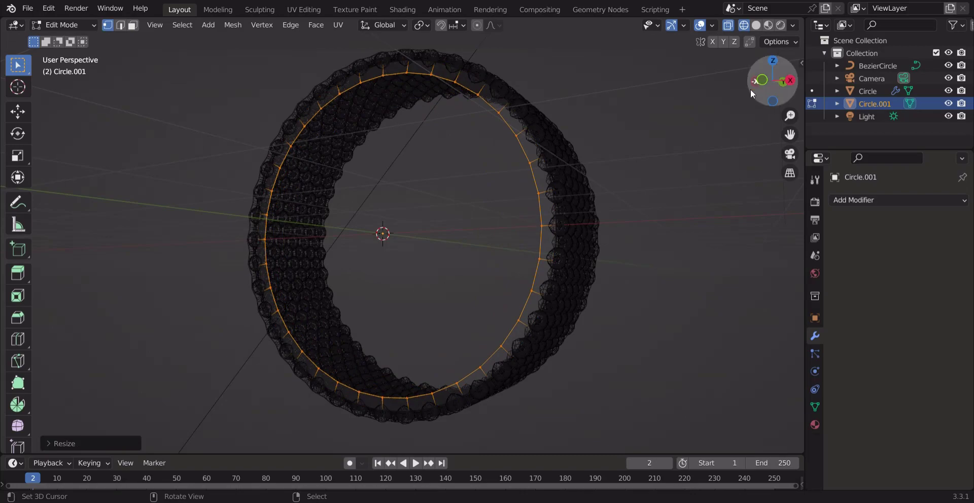
Step: Select the whole flat ring and extrude it across the width of the honeycomb ring into a solid band
left_click_drag(750, 94, 721, 110)
key("a")
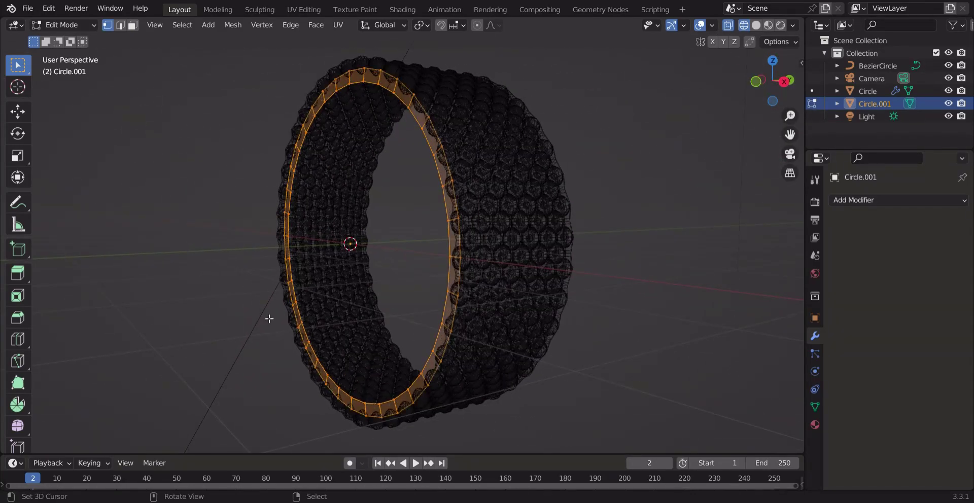
key("e")
left_click(437, 284)
left_click_drag(774, 101, 769, 104)
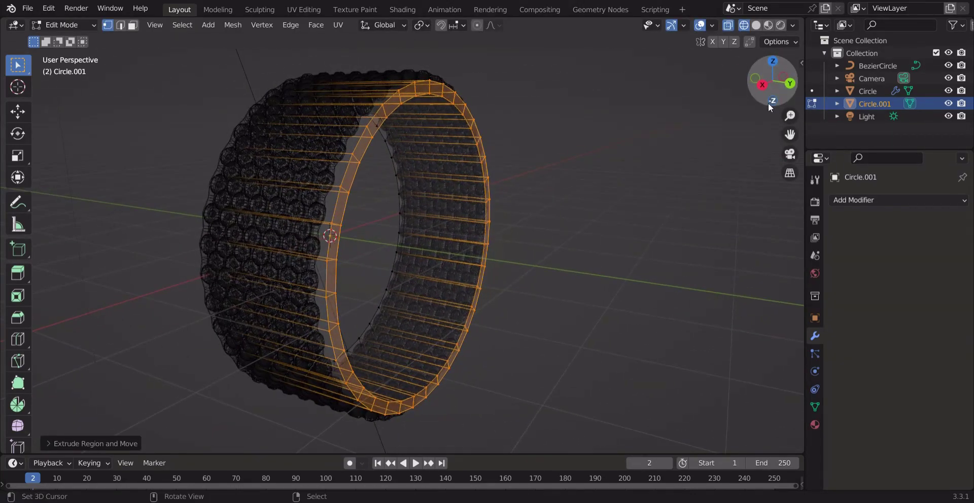
Step: Reposition the extruded end of the band and move it about -0.32 m along Y
scroll(419, 259, "up", 2)
key("g")
left_click(376, 296)
key("g")
key("y")
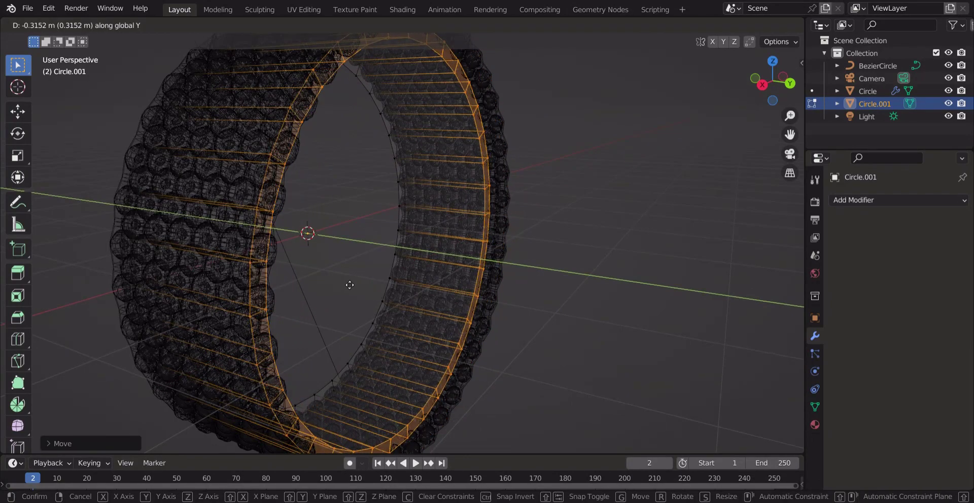
left_click(350, 286)
Step: From the right view, move the band's extruded end about 0.25 m along Y to reach the honeycomb's far edge
key("KP_1")
key("KP_3")
middle_click_drag(382, 234, 406, 254, "shift")
scroll(406, 254, "up", 5)
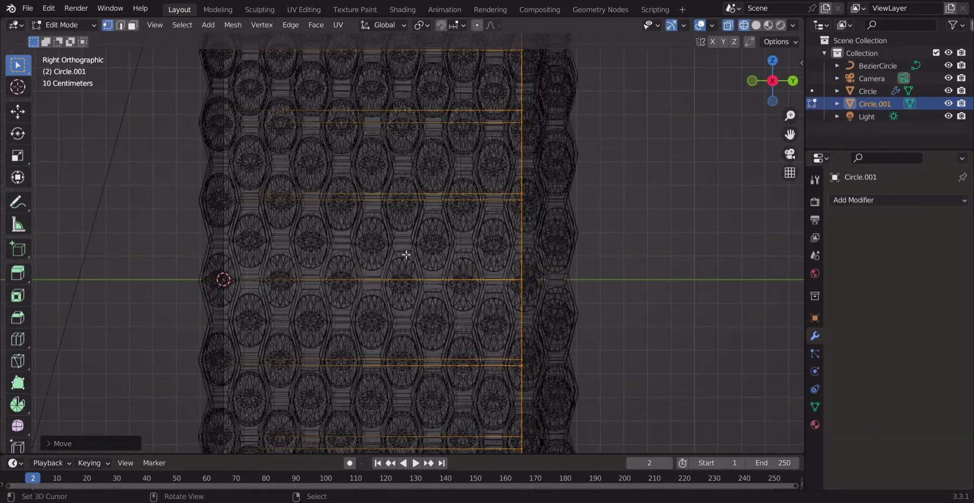
key("g")
key("y")
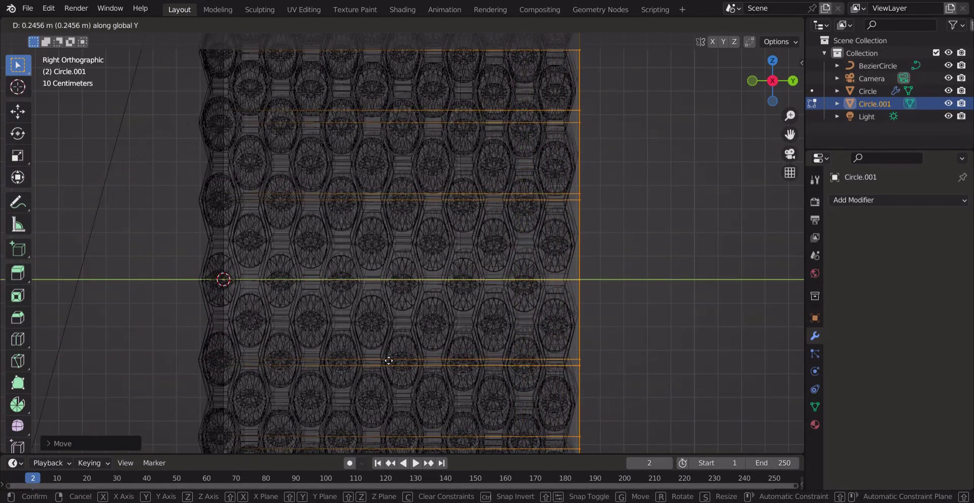
left_click(389, 362)
Step: Select the vertices at the band's opposite end and move them outward along Y just past the honeycomb's edge
scroll(195, 283, "down", 6)
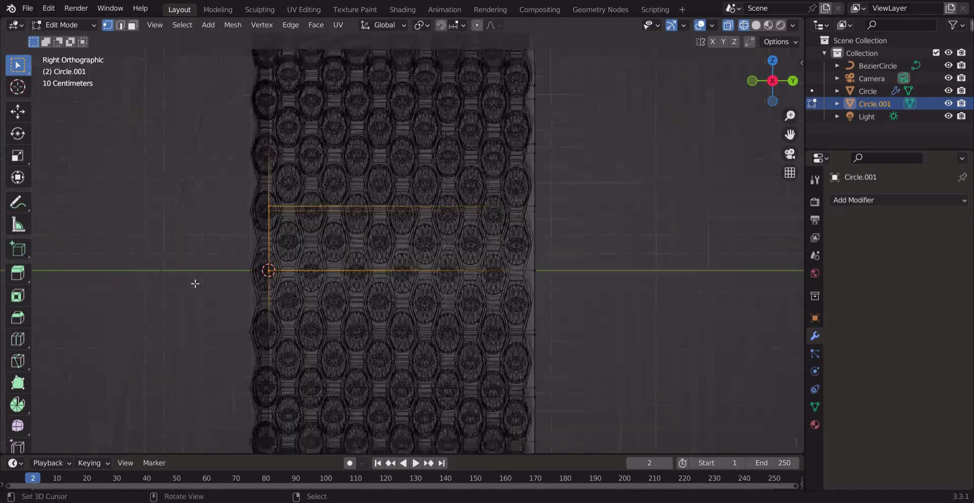
left_click_drag(318, 72, 371, 455)
scroll(203, 356, "up", 3)
key("g")
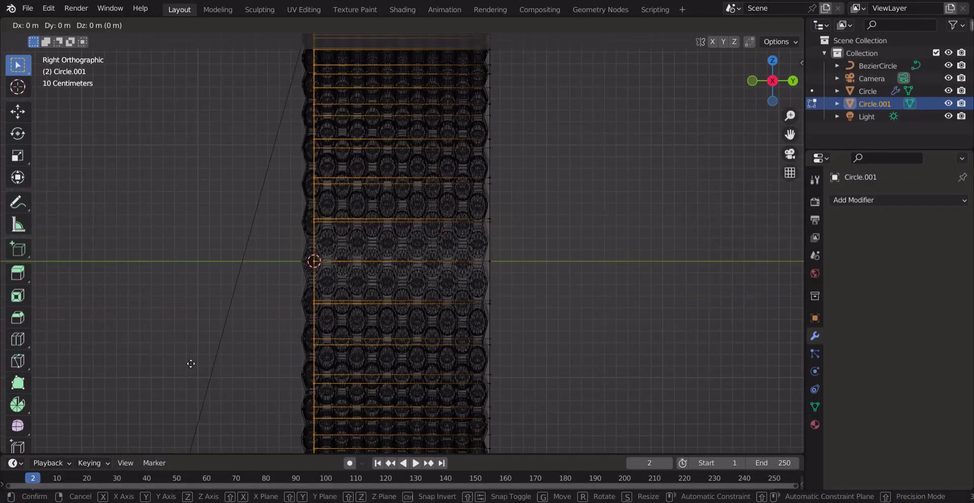
key("y")
left_click(176, 364)
scroll(176, 362, "up", 4)
scroll(457, 284, "down", 2)
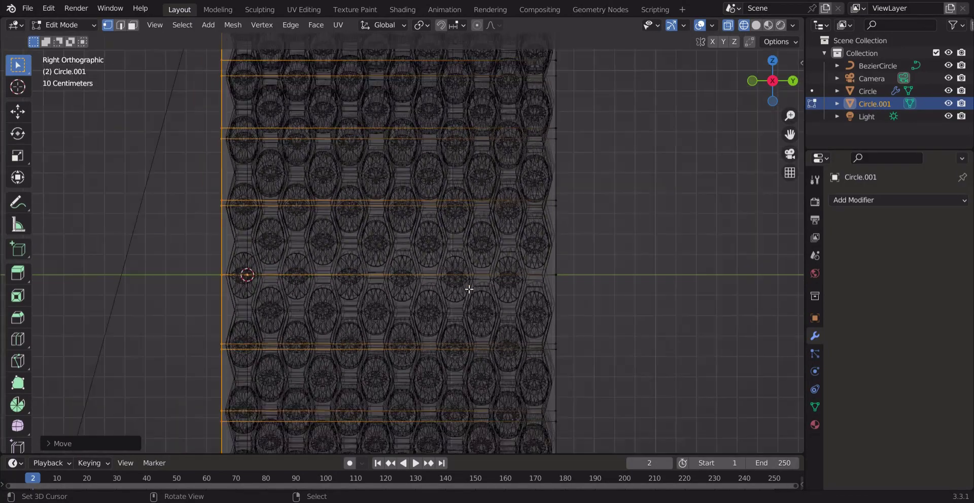
Step: Return to Object Mode with solid shading and add a Subdivision Surface modifier to the band with viewport level 2
key("Tab")
left_click(756, 25)
left_click(728, 24)
mouse_move(761, 96)
left_mouse_down()
mouse_move(721, 96)
mouse_move(792, 109)
mouse_move(738, 117)
mouse_move(740, 101)
left_mouse_up()
scroll(286, 199, "down", 4)
left_click(866, 202)
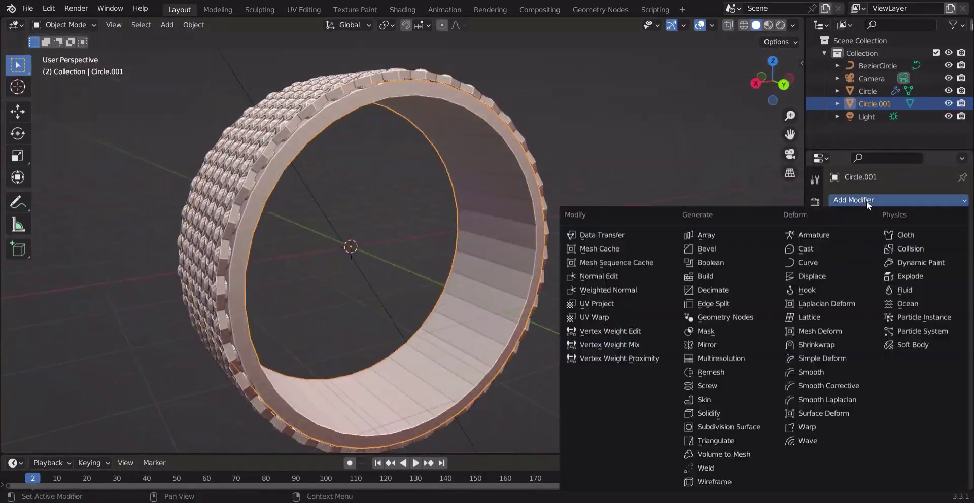
left_click(739, 427)
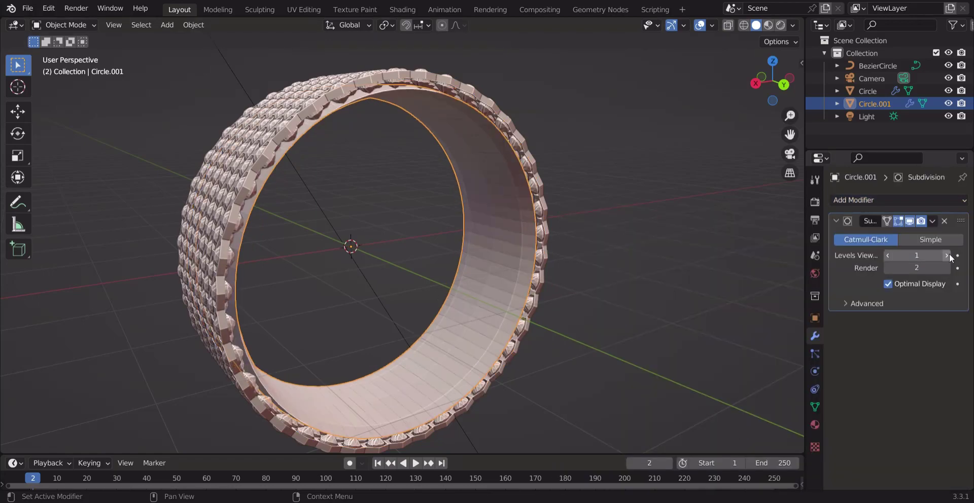
key("F3")
Step: Select the loop around one rim of the band and apply an edge crease to sharpen it
middle_click_drag(602, 205, 349, 256)
scroll(265, 273, "up", 5)
key("Tab")
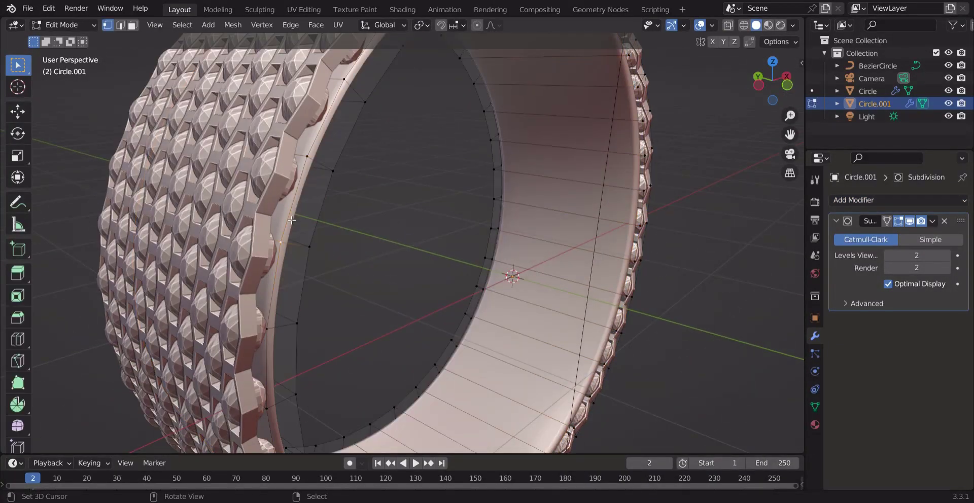
left_click(292, 220, "alt")
key("shift+e")
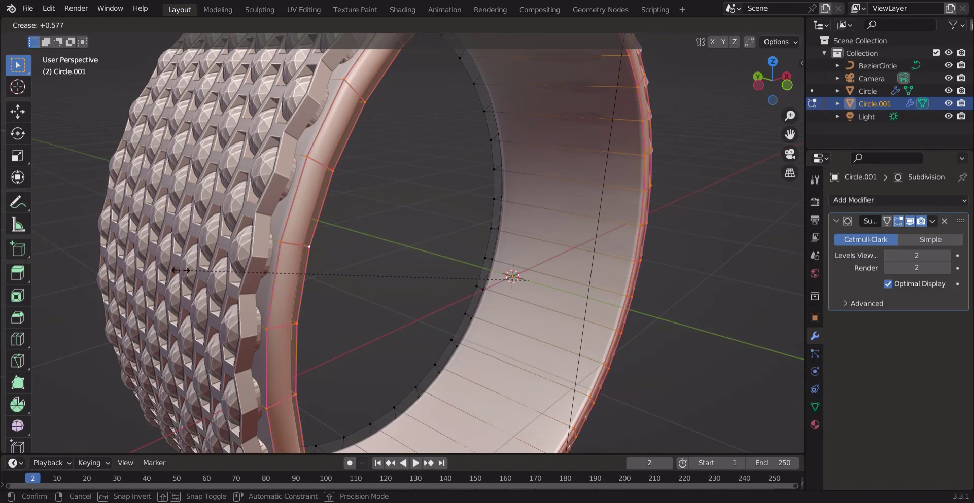
left_click(147, 263)
Step: Select the loop around the band's opposite rim, crease its edges too, and return to Object Mode
scroll(147, 264, "down", 5)
middle_click_drag(147, 263, 445, 208)
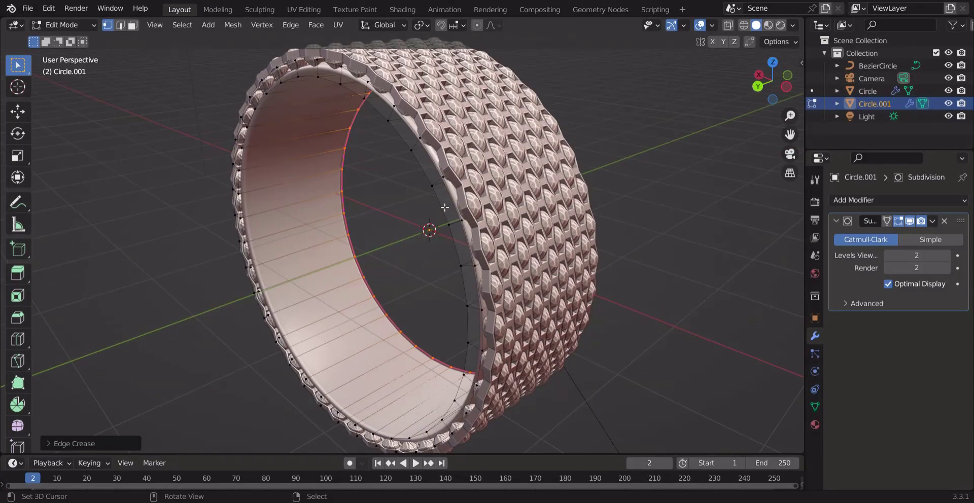
left_click(461, 187, "alt")
key("shift+e")
left_click(282, 189)
key("Tab")
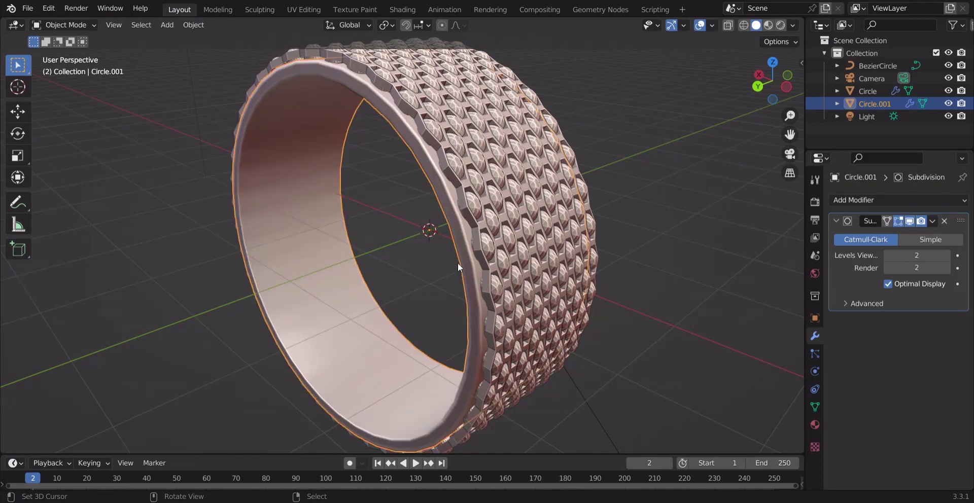
Step: Set the band's subdivision levels to 3 for viewport and render, and the honeycomb ring's viewport level to 2
middle_click_drag(458, 263, 487, 256)
left_click(946, 255)
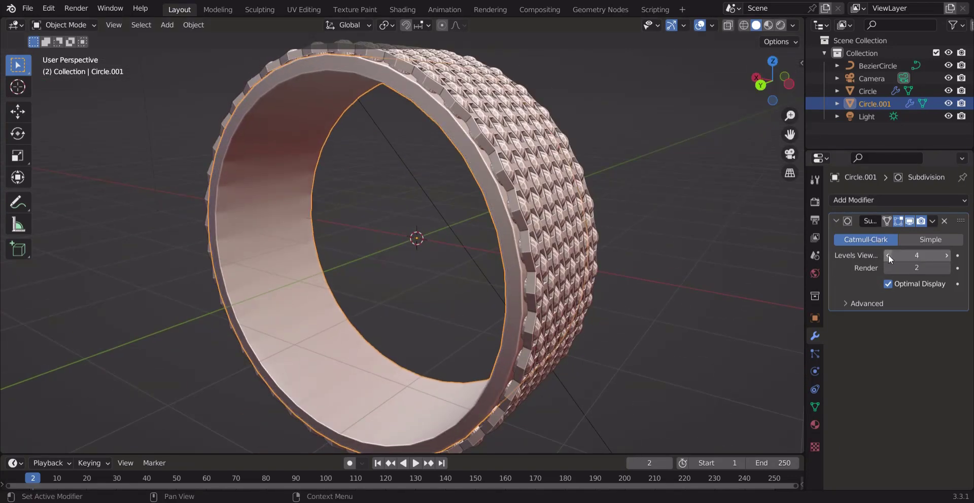
left_click(533, 172)
scroll(863, 358, "down", 12)
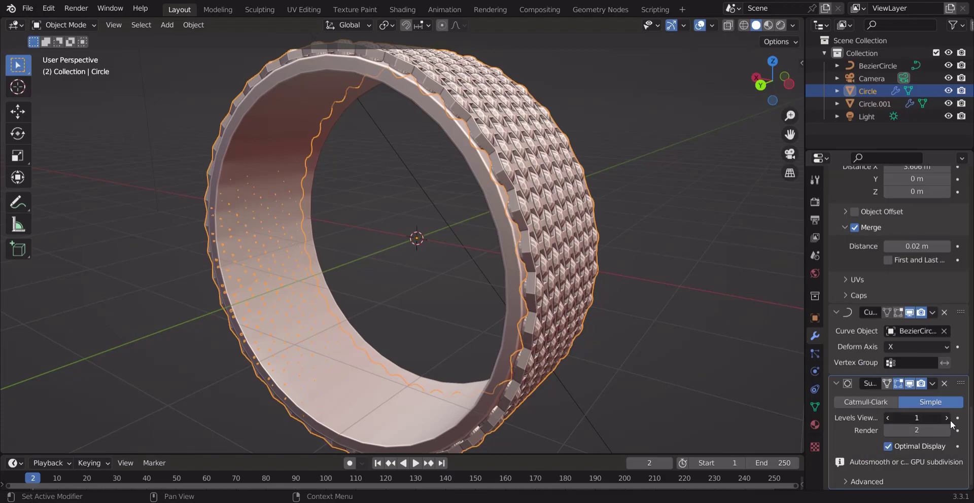
Step: Hide the viewport overlays, adjust the solid shading options to inspect the ring's surface, and select the inner band
mouse_move(768, 84)
left_mouse_down()
mouse_move(655, 98)
mouse_move(653, 65)
left_mouse_up()
key("shift+alt+z")
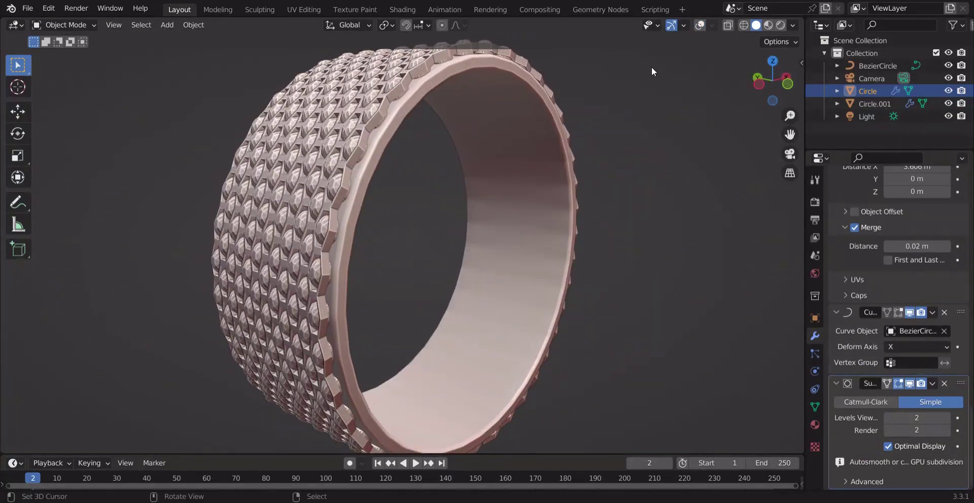
left_click(793, 25)
left_click(722, 288)
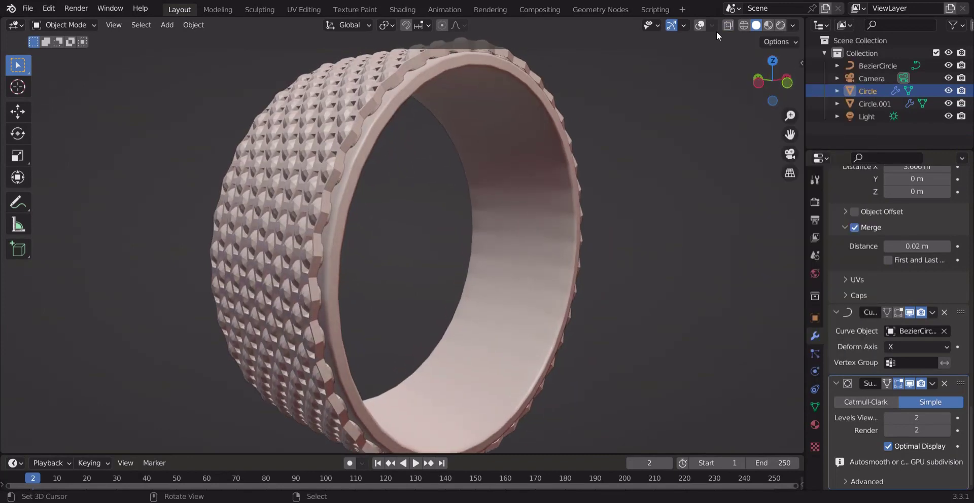
left_click(475, 242)
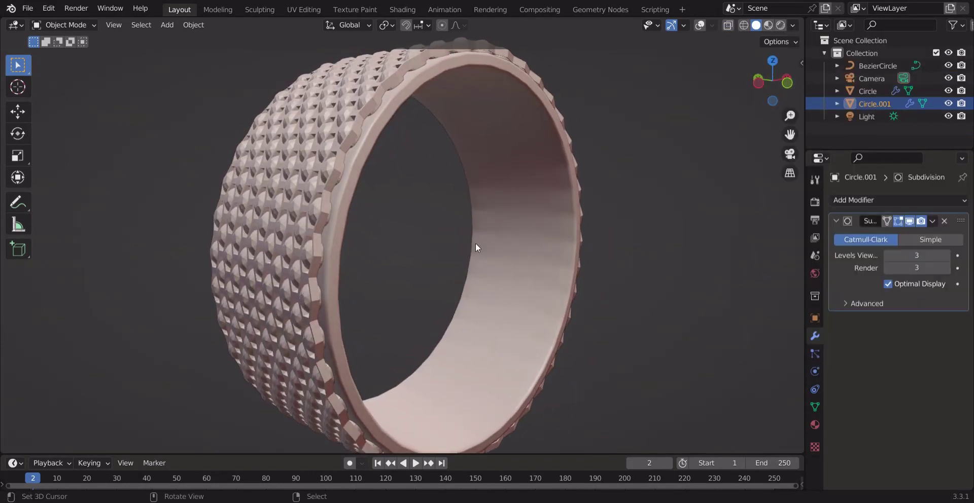
Step: Show the overlays again and add a loop cut with 4 cuts across the inside of the band
left_click(700, 25)
key("Tab")
scroll(508, 207, "up", 3)
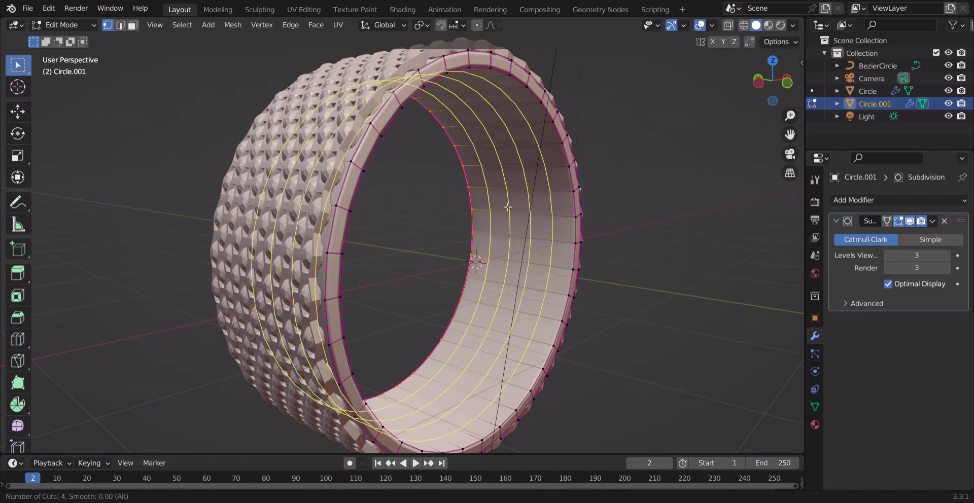
left_click(508, 207)
key("Tab")
Step: Try scaling the band along Y with the Scale tool in Object Mode
left_click_drag(772, 81, 726, 92)
key("Tab")
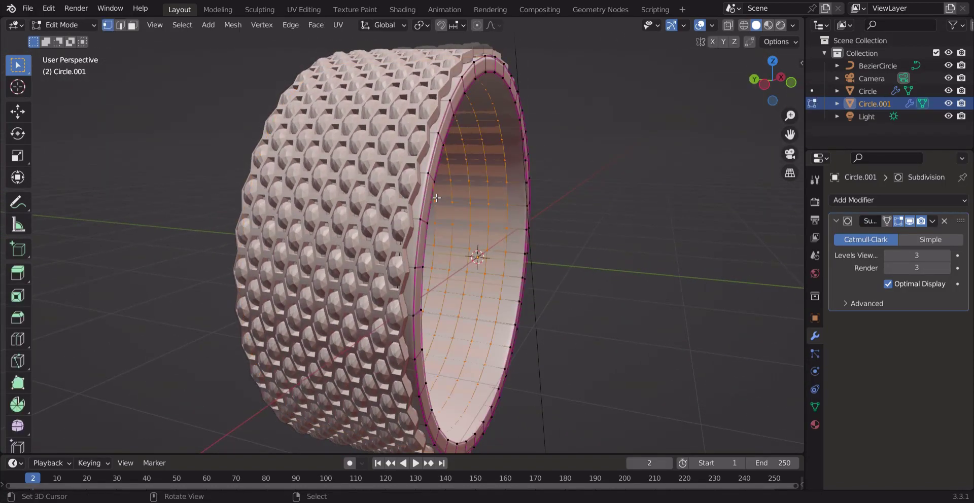
key("Tab")
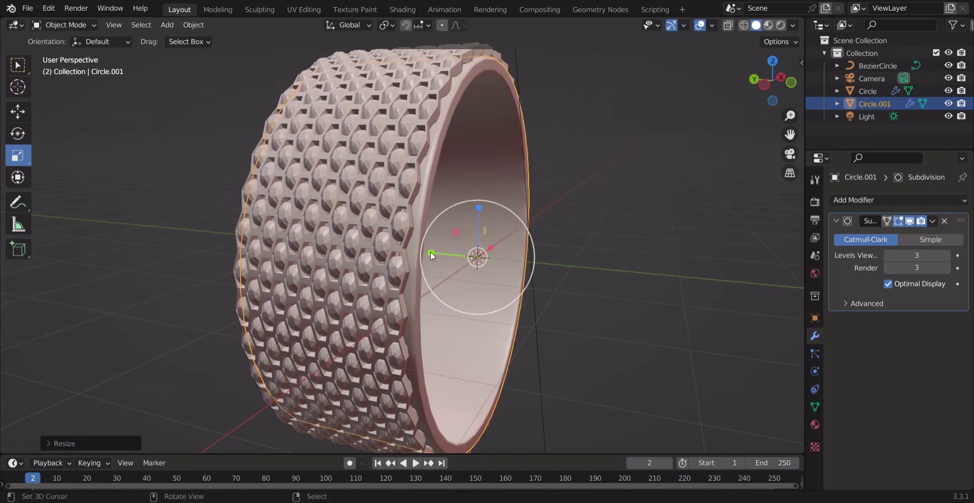
key("Tab")
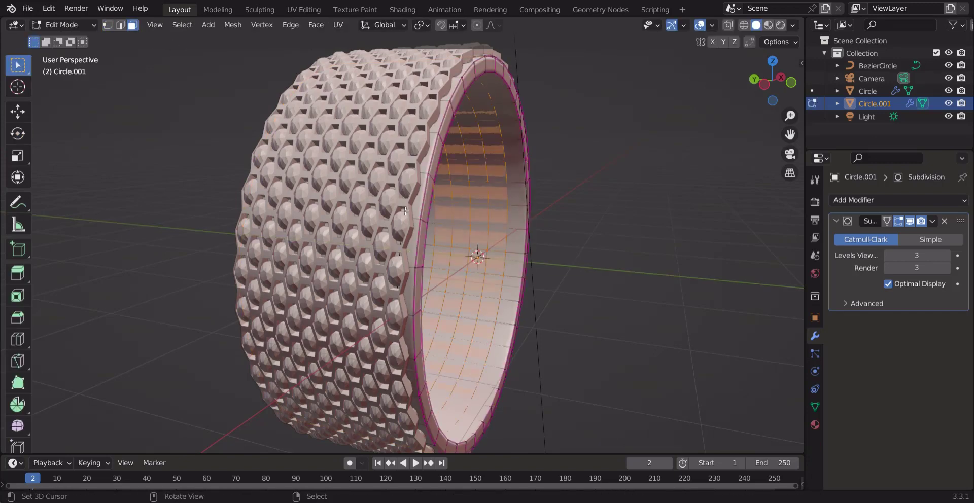
Step: Select the face loop around one rim of the band and move it about 0.05 m along Y
middle_click_drag(426, 226, 260, 289)
left_click(324, 252, "alt")
key("g")
key("y")
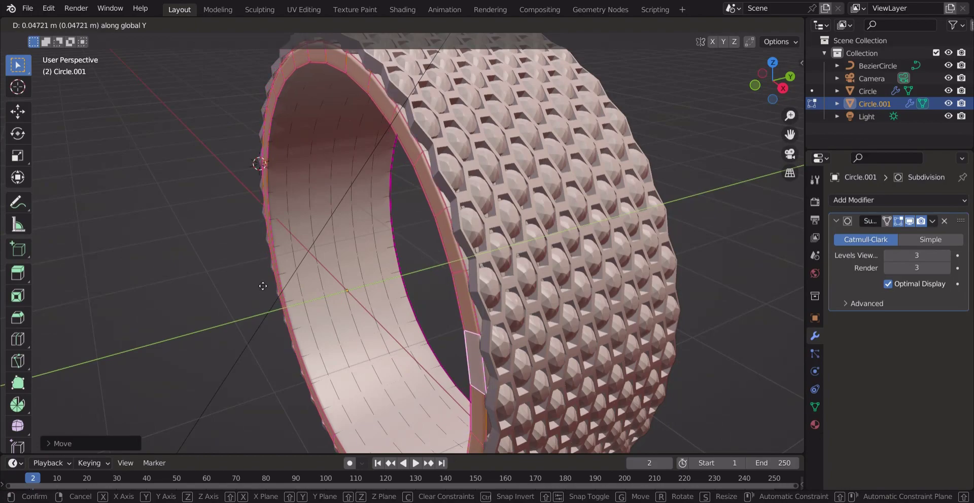
left_click(261, 284)
Step: From the top view, move the selected rim about -0.012 m along Y to line it up with the honeycomb's edge
key("KP_7")
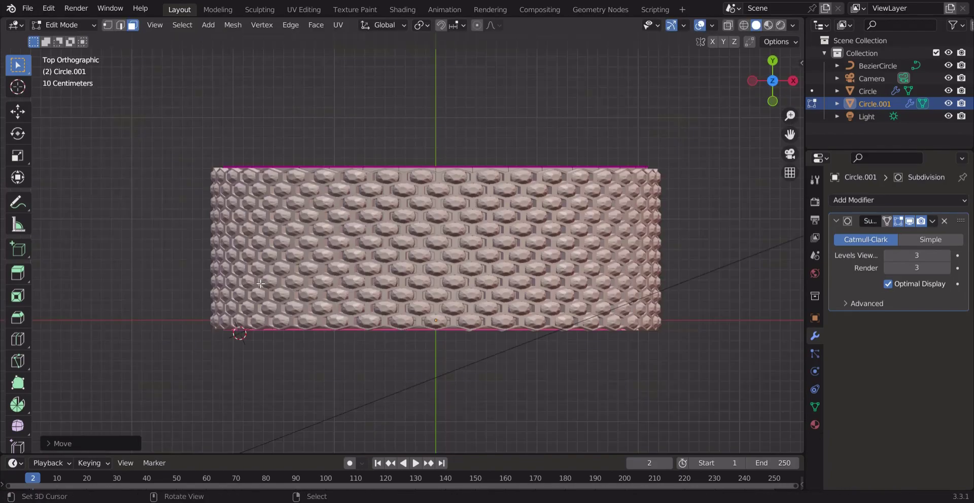
middle_click_drag(261, 285, 262, 254)
key("KP_7")
scroll(261, 285, "up", 5)
left_click_drag(790, 134, 790, 61)
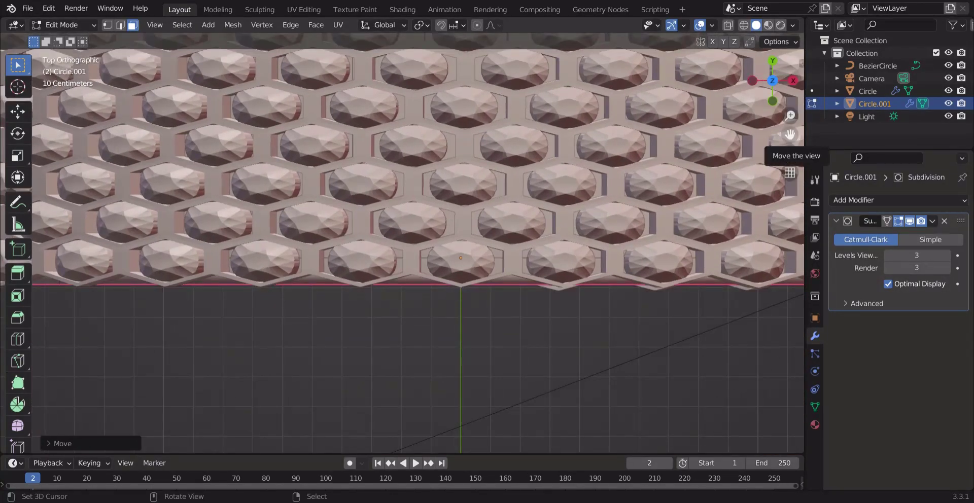
scroll(378, 373, "up", 6)
key("g")
key("y")
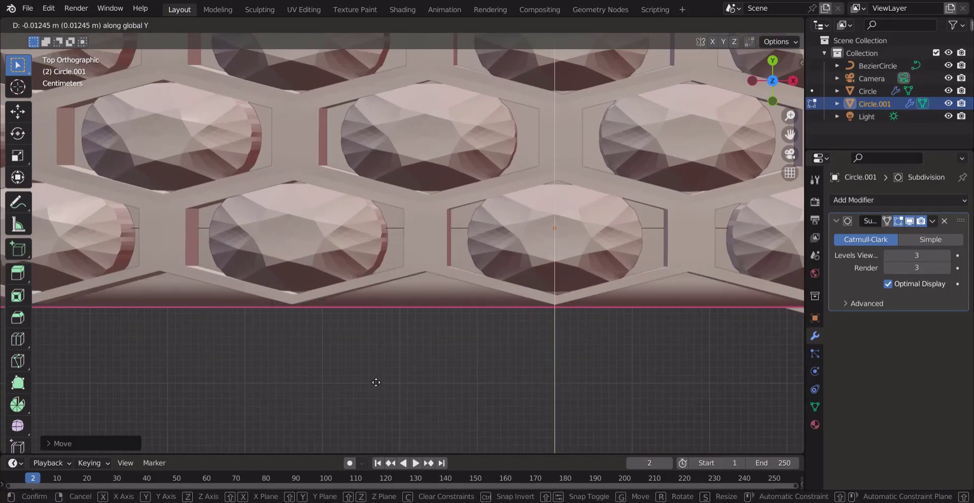
left_click(376, 383)
Step: Select the face loop around the band's opposite rim and, in top view, move it about -0.004 m along Y to the honeycomb's edge
scroll(395, 227, "down", 6)
middle_click_drag(395, 227, 374, 206)
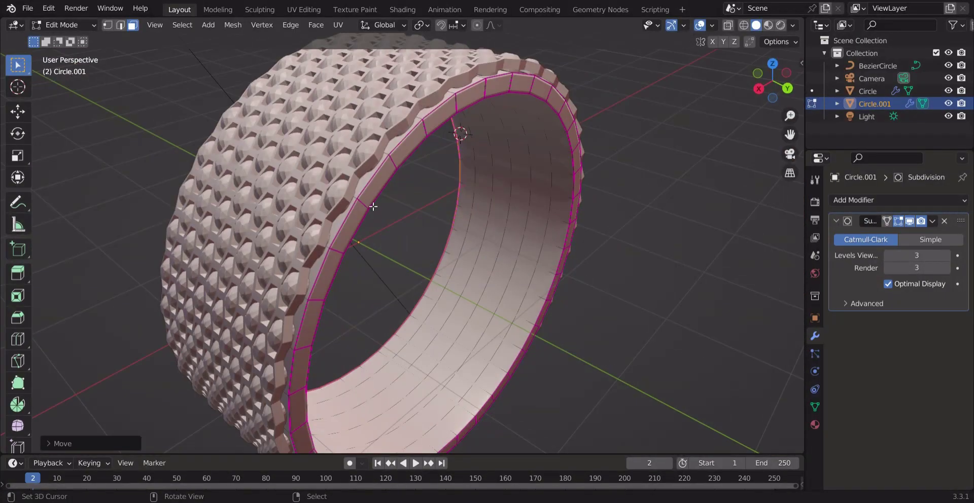
left_click(366, 209, "alt")
left_click(772, 64)
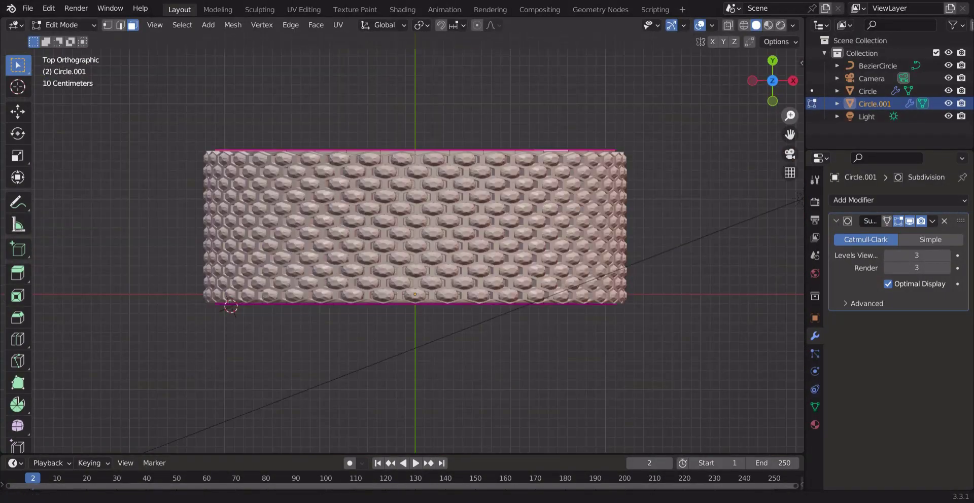
scroll(790, 134, "up", 10)
key("g")
key("y")
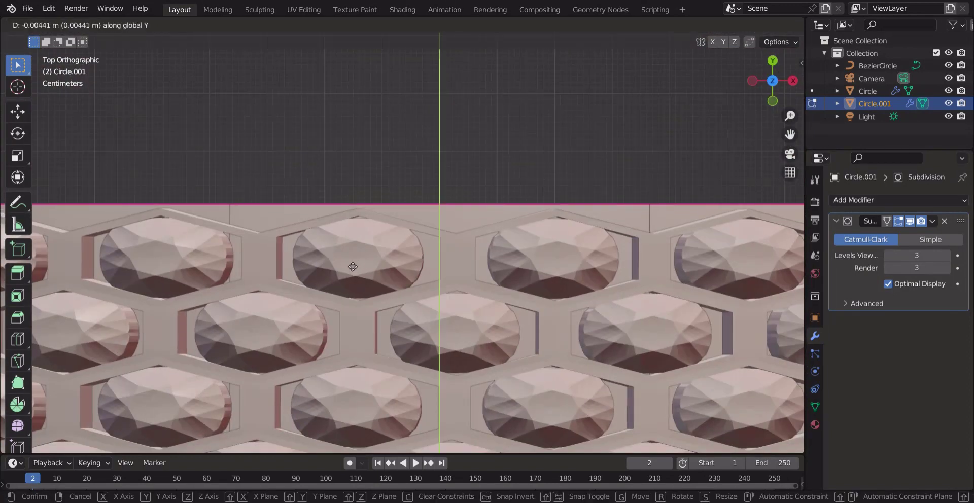
left_click(310, 270)
key("Tab")
Step: Nudge the selected rim by about -0.0006 m along Y so it sits closer to the honeycomb
middle_click_drag(604, 139, 314, 261)
scroll(315, 261, "up", 5)
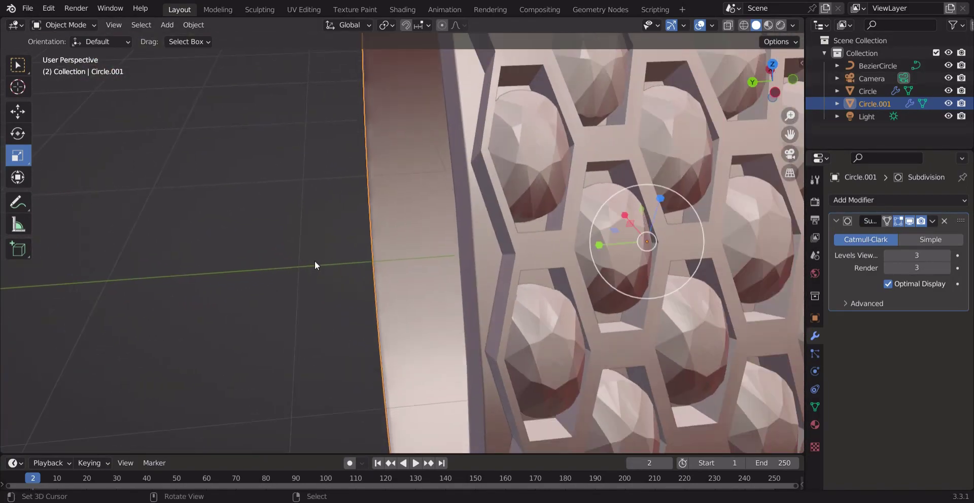
key("Tab")
key("g")
key("y")
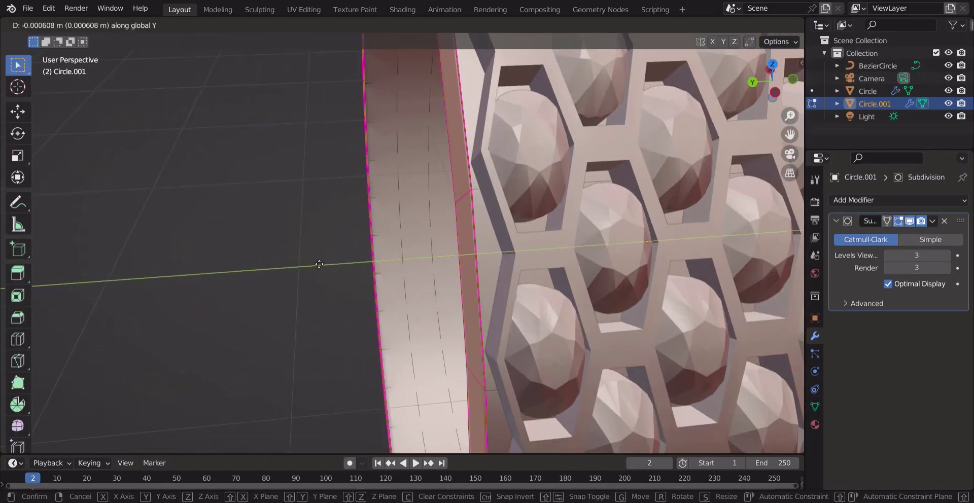
left_click(319, 265)
key("Tab")
Step: Hide the viewport overlays and preview the whole ring in Rendered shading
scroll(630, 262, "down", 3)
middle_click_drag(631, 261, 747, 99)
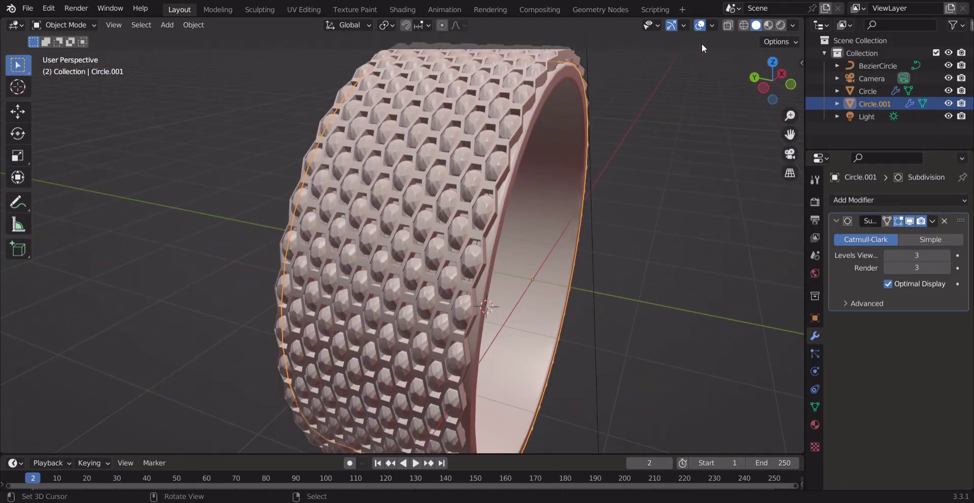
scroll(702, 49, "down", 2)
left_click(700, 25)
scroll(458, 138, "down", 4)
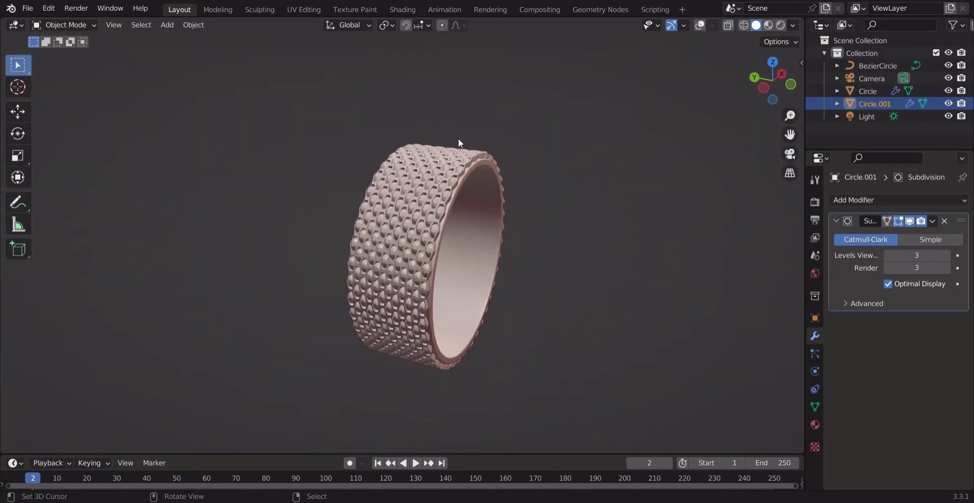
left_click(781, 26)
mouse_move(768, 85)
left_mouse_down()
mouse_move(776, 84)
mouse_move(761, 91)
left_mouse_up()
Step: Add a new material to the inner band and give it an orange-brown base colour of about H 0.049, S 0.888, V 0.232
left_click(815, 425)
left_click(931, 254)
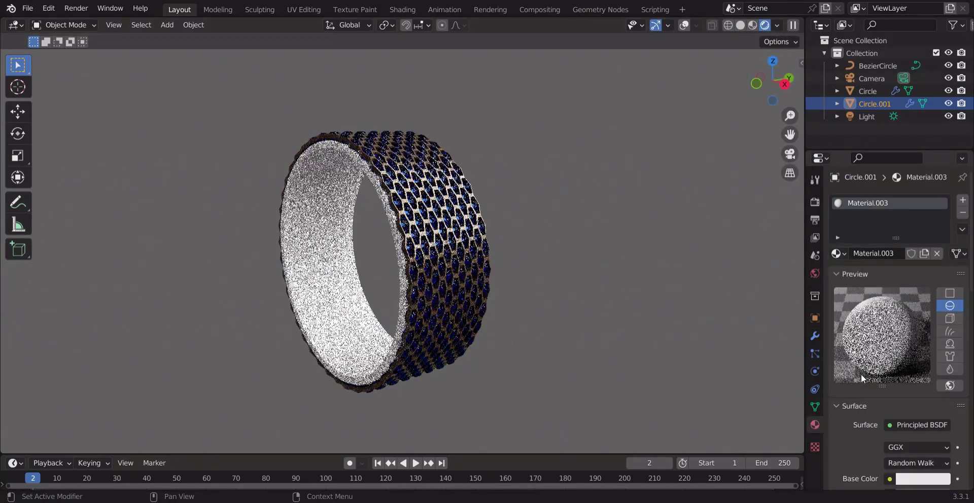
scroll(928, 304, "down", 5)
left_click(923, 376)
left_click_drag(941, 279, 943, 239)
left_click(873, 268)
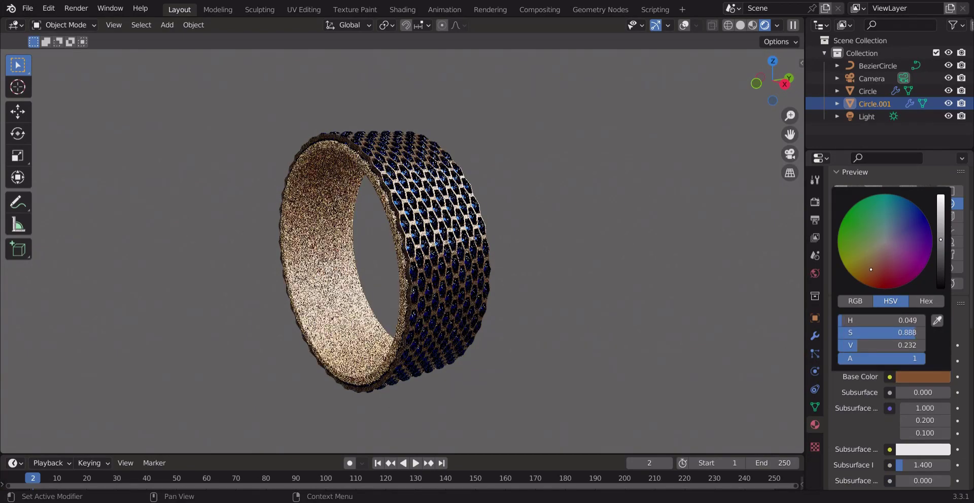
Step: Set the band material's Metallic to 0.844 and Roughness to 0.133
scroll(907, 357, "down", 5)
left_click_drag(897, 394, 942, 394)
left_click_drag(923, 441, 903, 442)
Step: Shift the band's base colour towards a yellower brown and brighten it to a golden tone
scroll(873, 344, "up", 4)
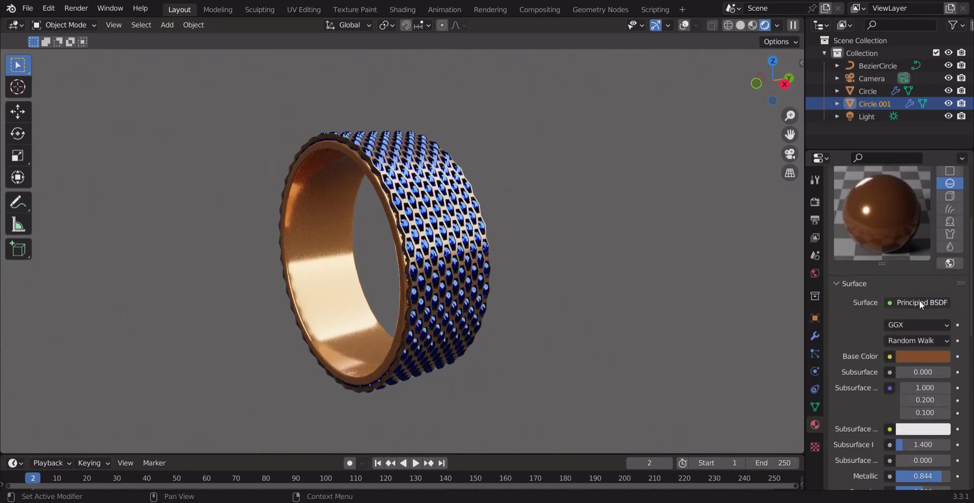
left_click(917, 358)
scroll(871, 248, "down", 2, "ctrl")
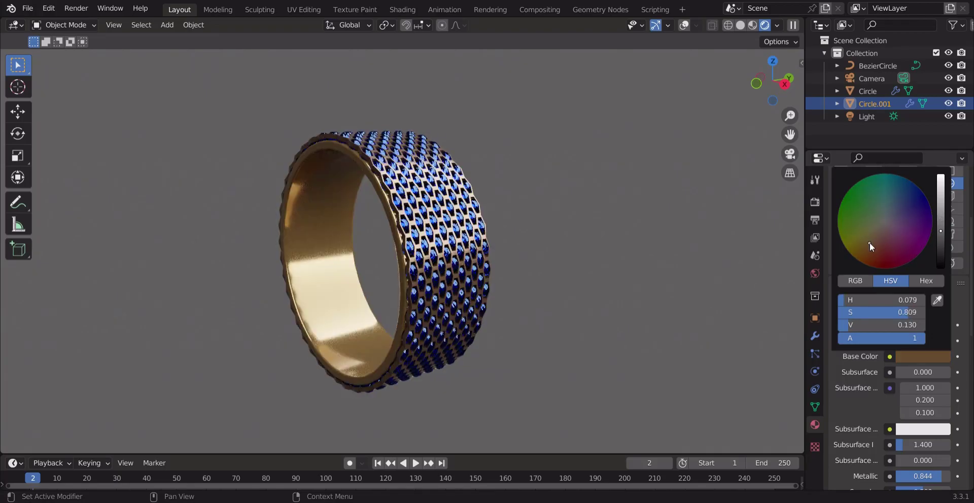
left_click_drag(870, 242, 864, 247)
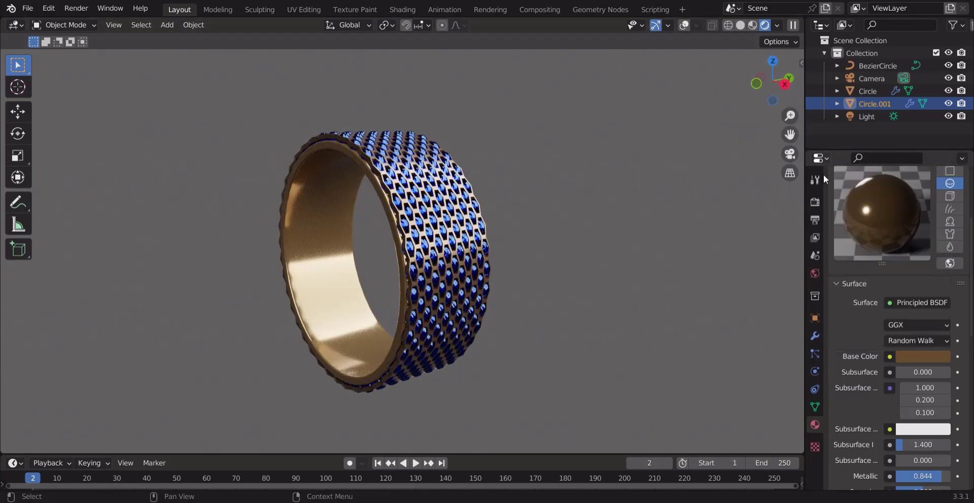
left_click(917, 355)
left_click_drag(940, 230, 941, 211)
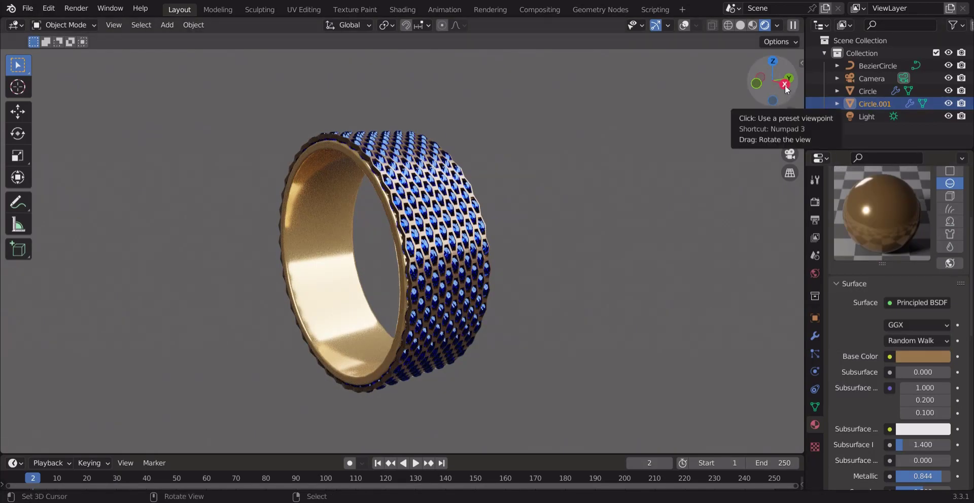
middle_click_drag(560, 175, 560, 175)
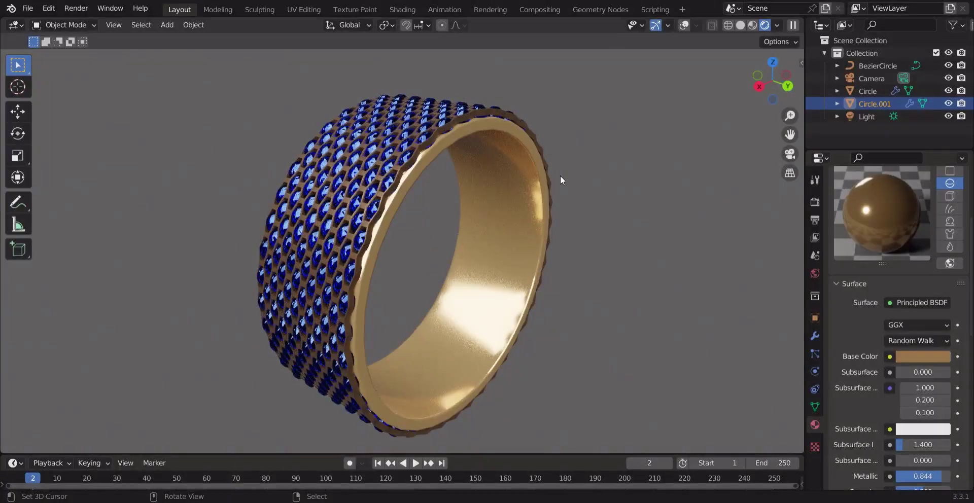
Step: Drive the band's Metallic with a Wave Texture using Scale -12.3, Distortion 14.8, Detail 15 and Detail Scale 13.9
scroll(890, 406, "down", 4)
left_click(890, 402)
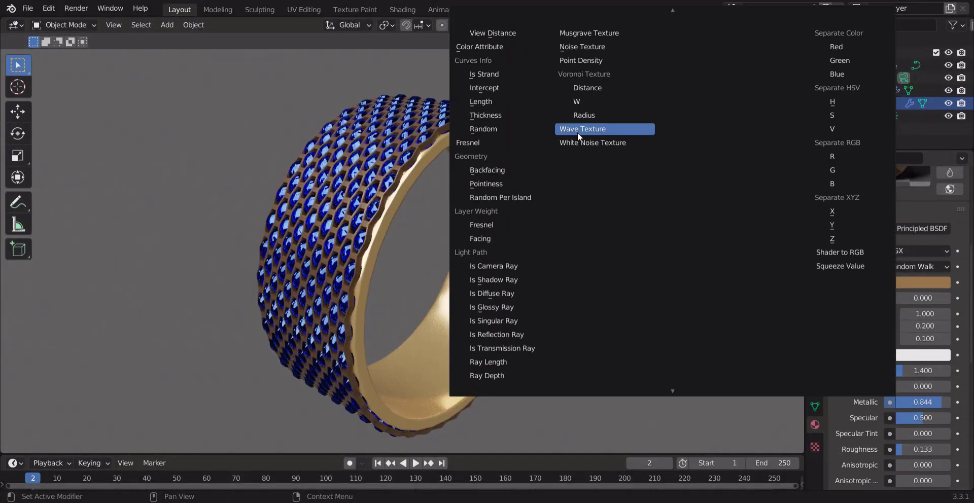
left_click(577, 132)
left_click_drag(755, 89, 744, 79)
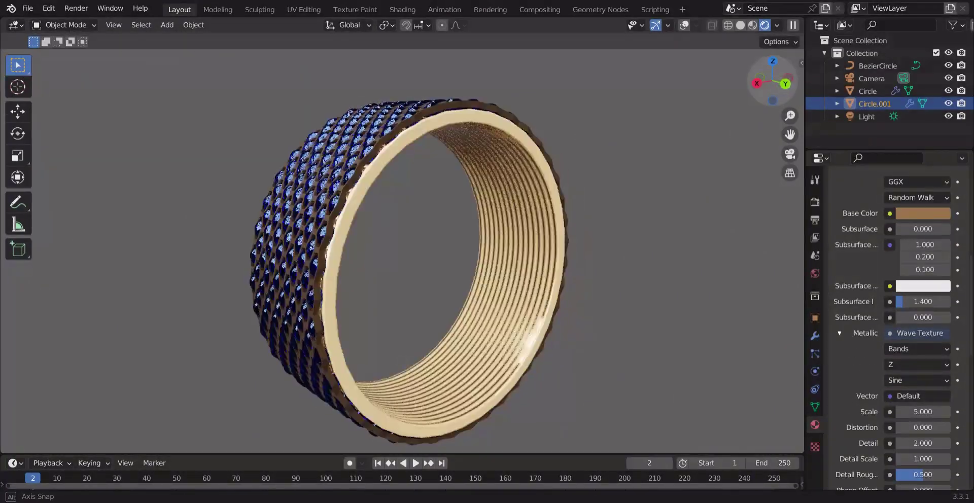
left_click_drag(923, 412, 837, 412)
left_click_drag(923, 428, 970, 459)
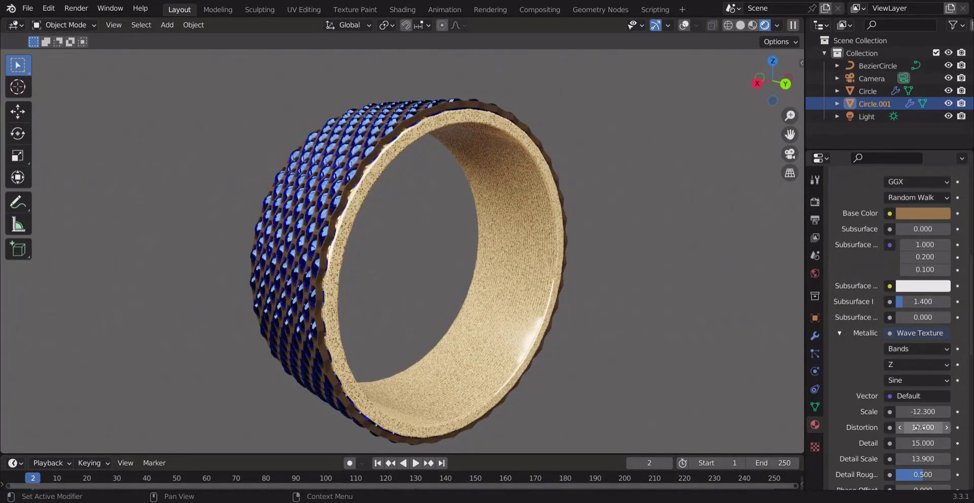
left_click_drag(920, 427, 941, 427)
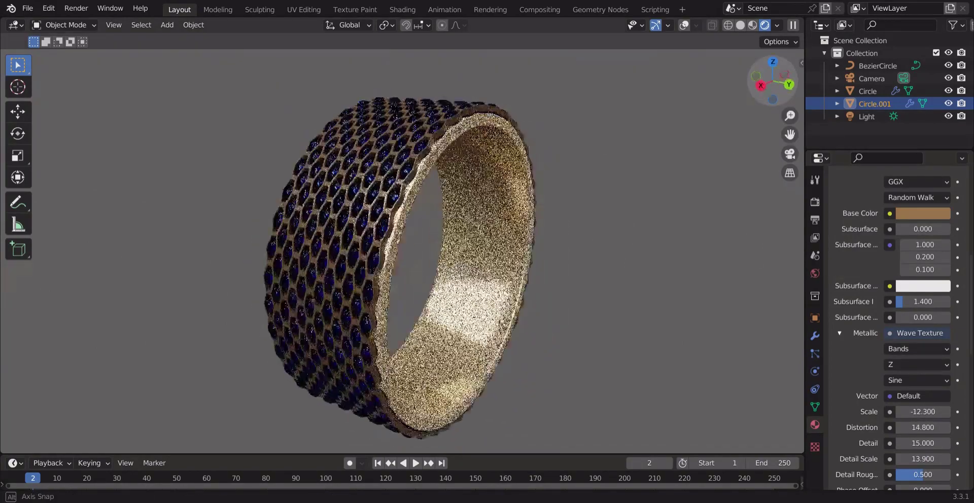
Step: Darken the band's base colour to a deep brown
left_click(923, 213)
left_click(940, 106)
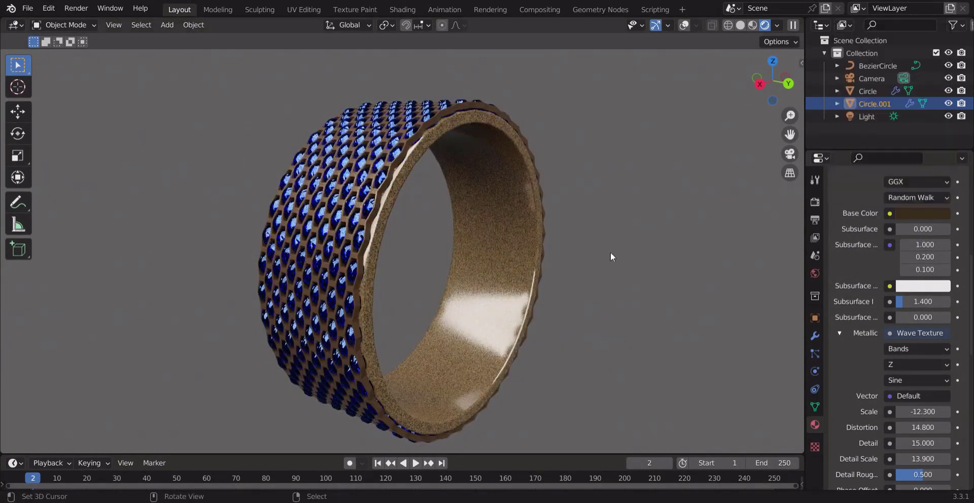
middle_click_drag(611, 251, 724, 254)
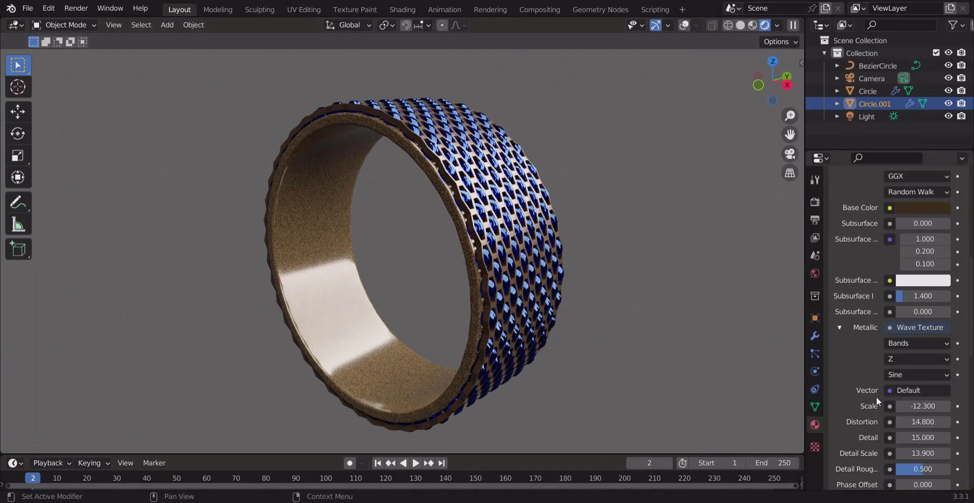
Step: Set the Wave Texture's Detail Roughness to 0.463 and check the pattern close up
scroll(876, 397, "down", 4)
left_click_drag(923, 394, 914, 394)
scroll(298, 298, "up", 5)
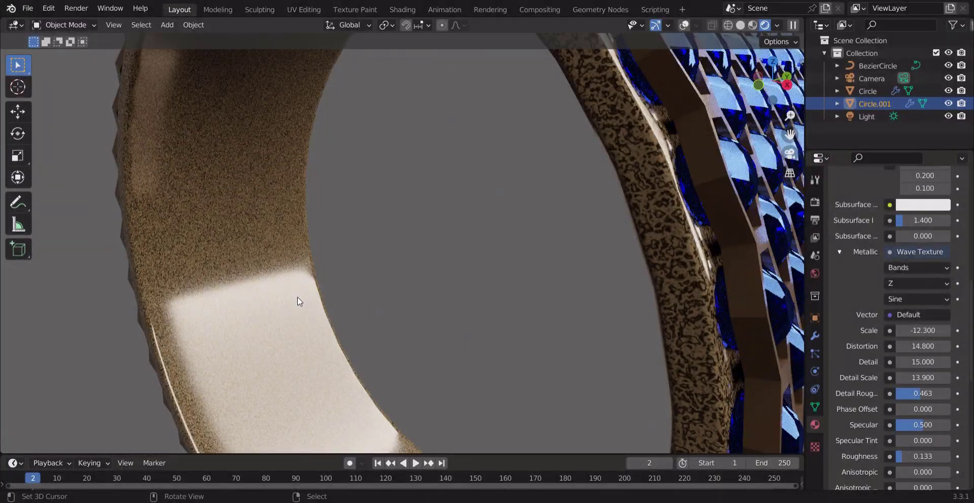
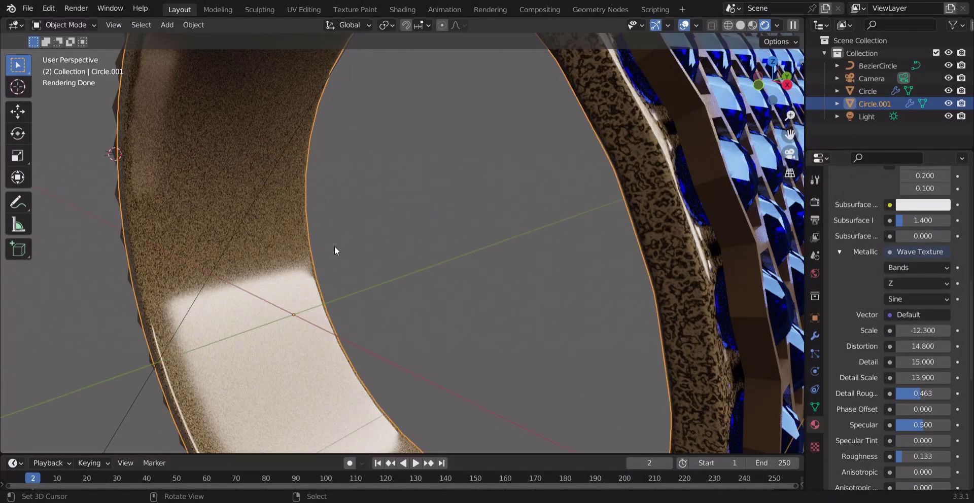
Step: Scale the inner band up uniformly to about 1.018
key("s")
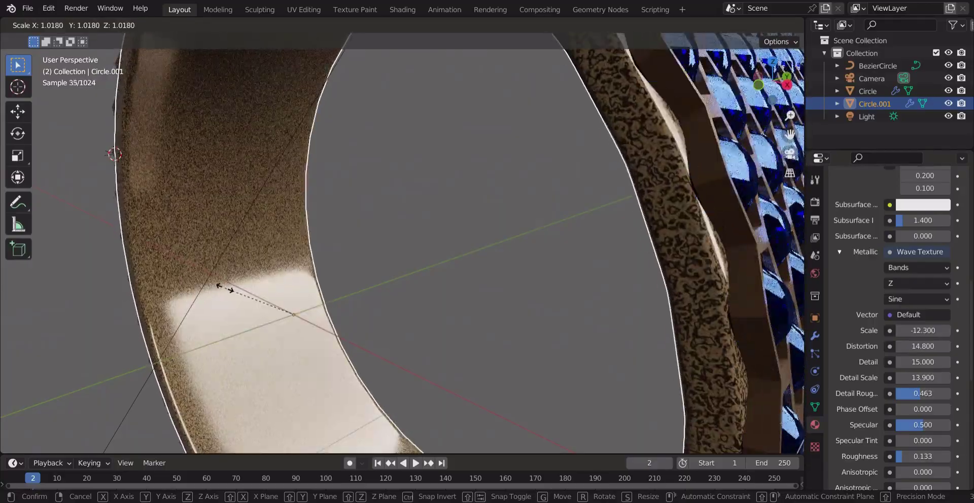
left_click(225, 289)
scroll(385, 219, "down", 4)
left_click_drag(768, 87, 667, 104)
Step: Remove the Wave Texture from the band's Metallic input and set Metallic to 0.688
scroll(437, 180, "down", 2)
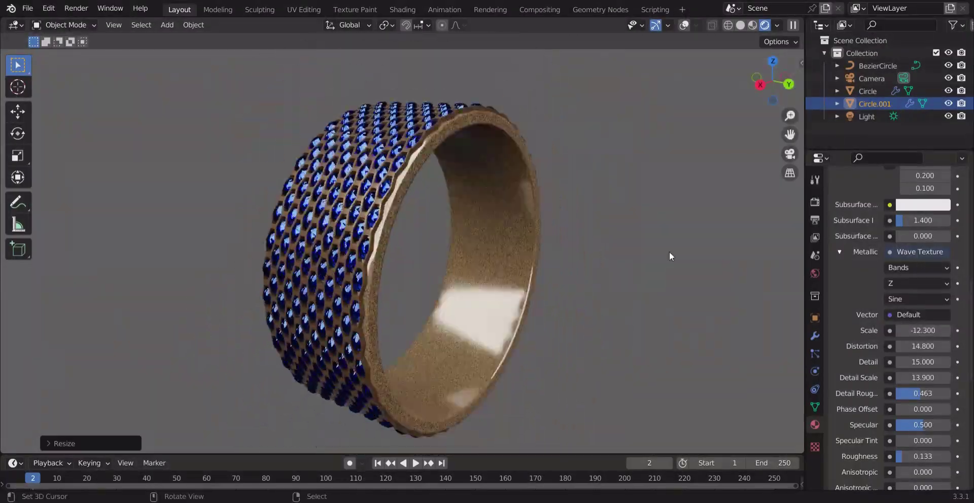
left_click(920, 252)
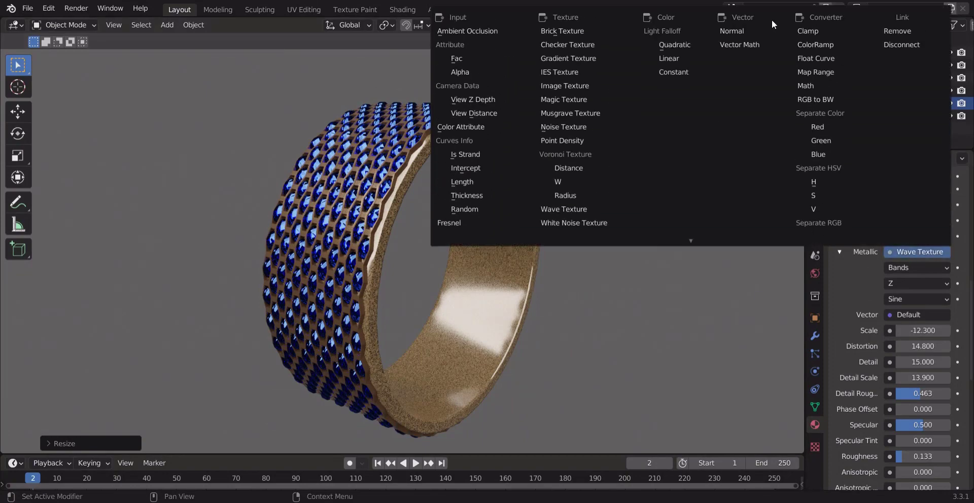
left_click(896, 31)
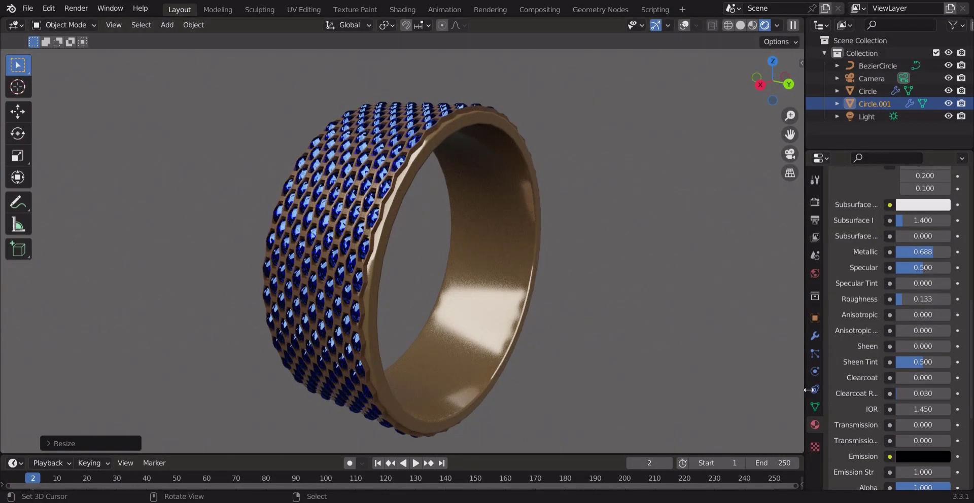
Step: Set the sun light's angle to 72.7° and show the overlays again
left_click(866, 116)
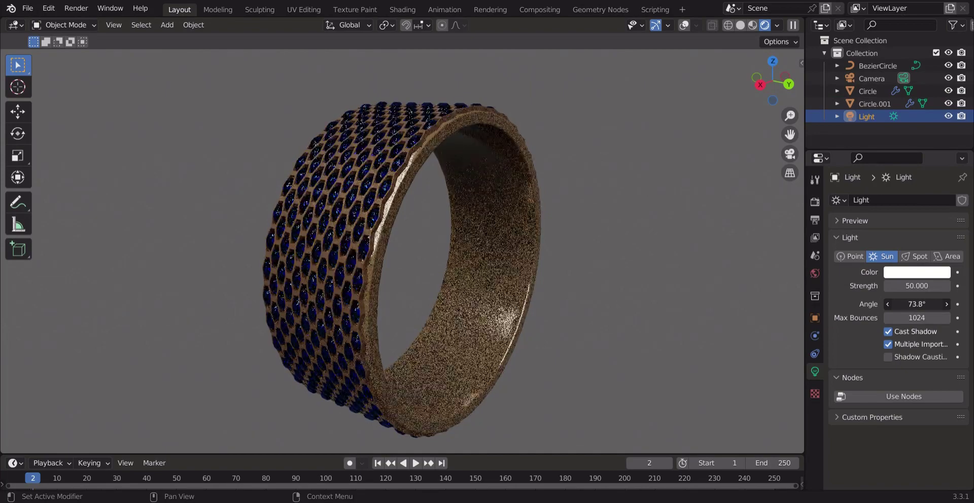
left_click_drag(929, 304, 923, 303)
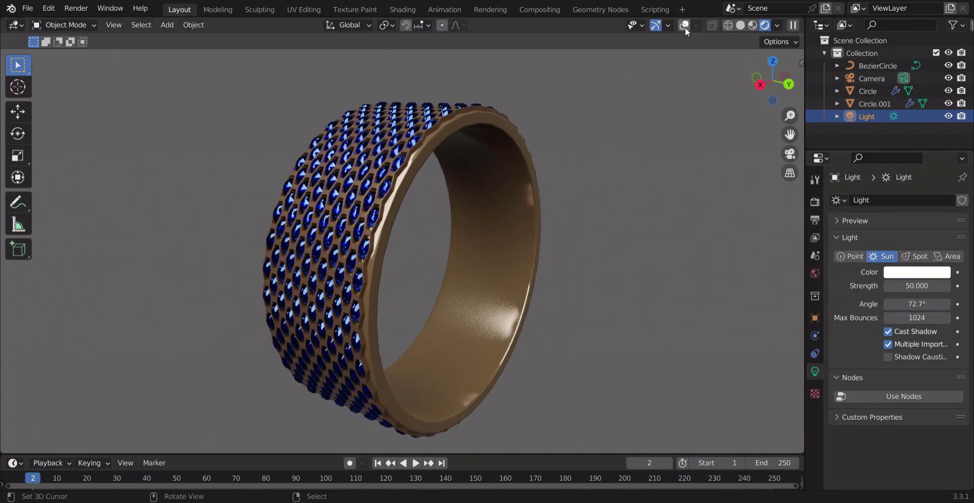
scroll(290, 189, "down", 5)
middle_click_drag(290, 190, 324, 151)
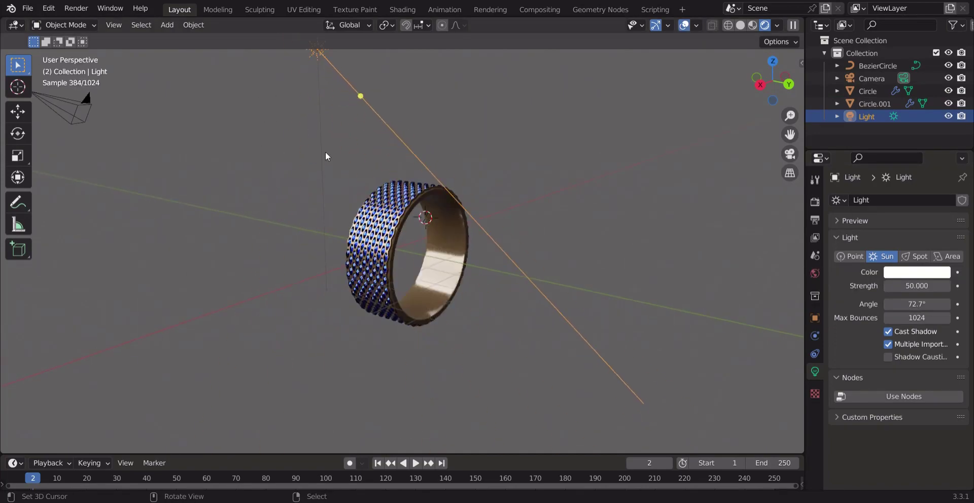
Step: Switch the viewport to Material Preview shading and hide the overlays to view the ring
scroll(256, 251, "up", 5)
left_click_drag(790, 116, 729, 87)
left_click(753, 25)
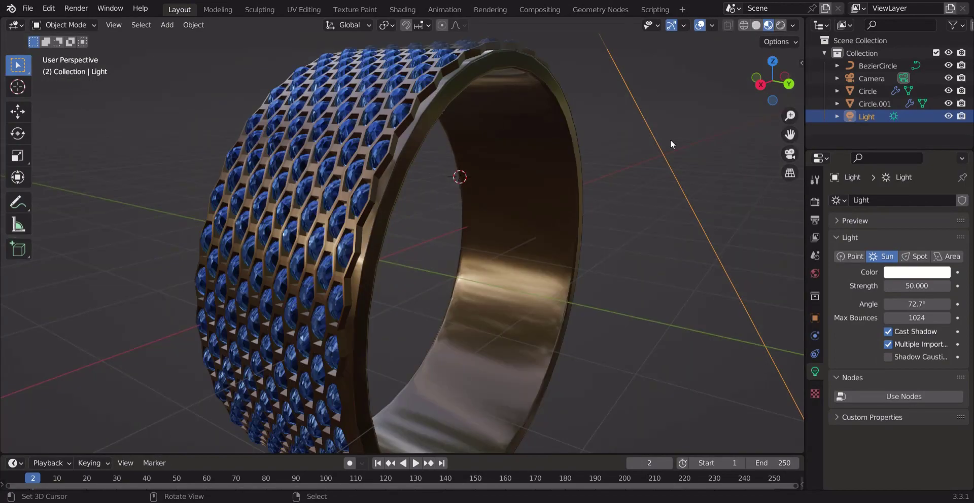
scroll(671, 139, "down", 3)
left_click(699, 26)
mouse_move(679, 41)
middle_mouse_down()
mouse_move(659, 56)
mouse_move(669, 53)
middle_mouse_up()
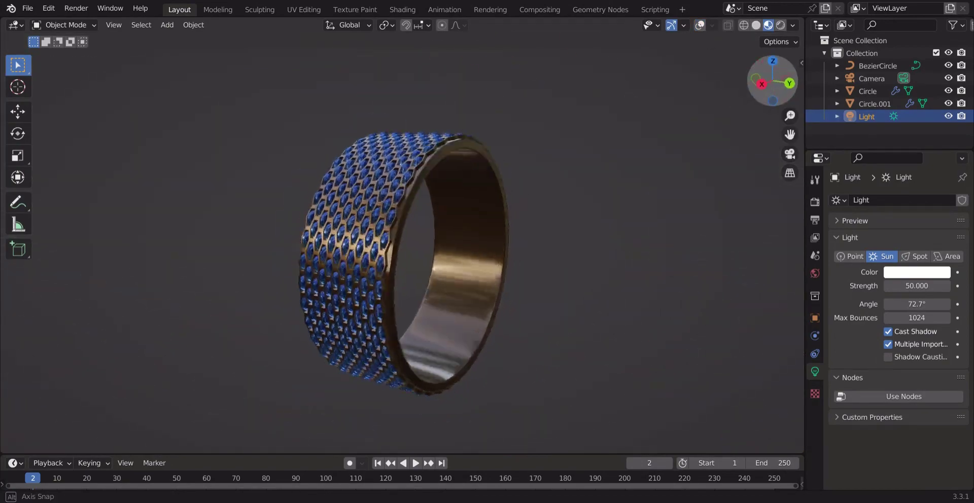
Step: Show the overlays, select the face loop around the band's near rim in Edit Mode, and reduce its edge crease
scroll(669, 53, "up", 4)
key("shift+alt+z")
left_click(386, 163)
key("Tab")
left_click(390, 168)
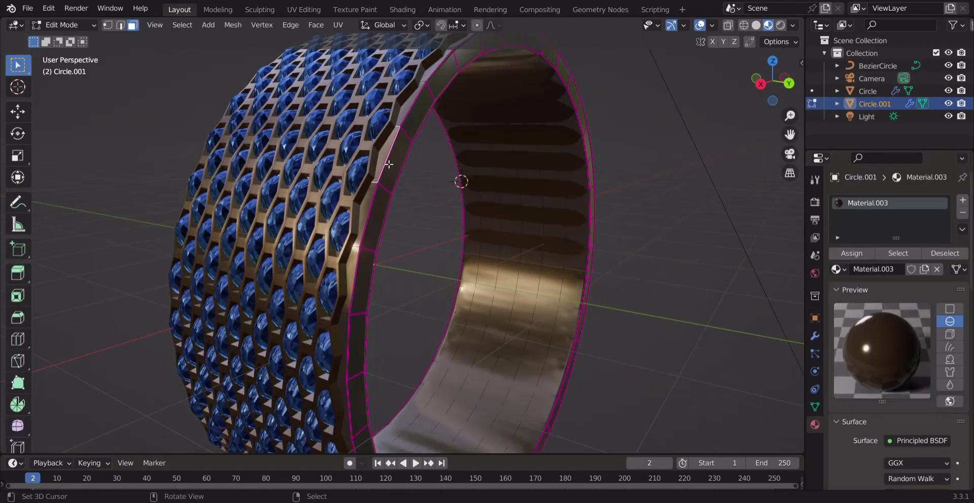
left_click(411, 137, "alt")
key("shift+e")
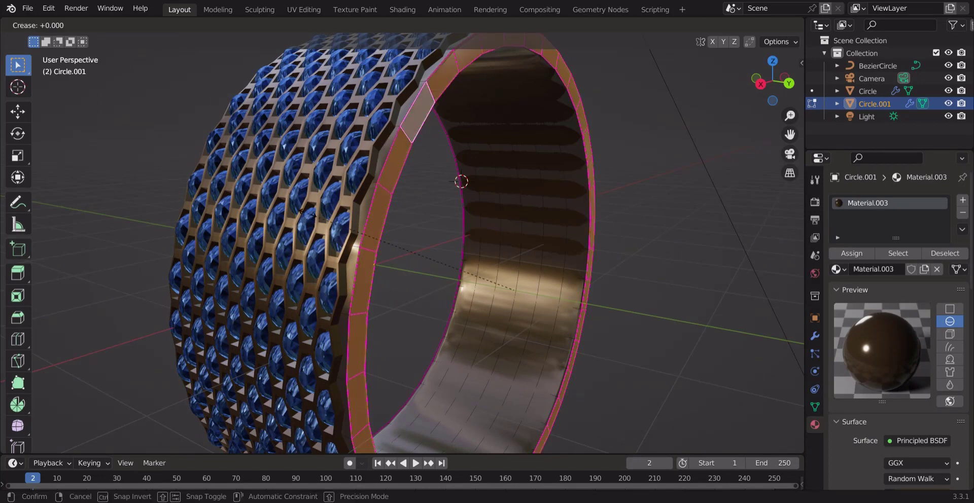
left_click(311, 217)
Step: In edge select mode, select the outer edge loop of the near rim and apply an edge crease to it
left_click(121, 24)
key("shift+e")
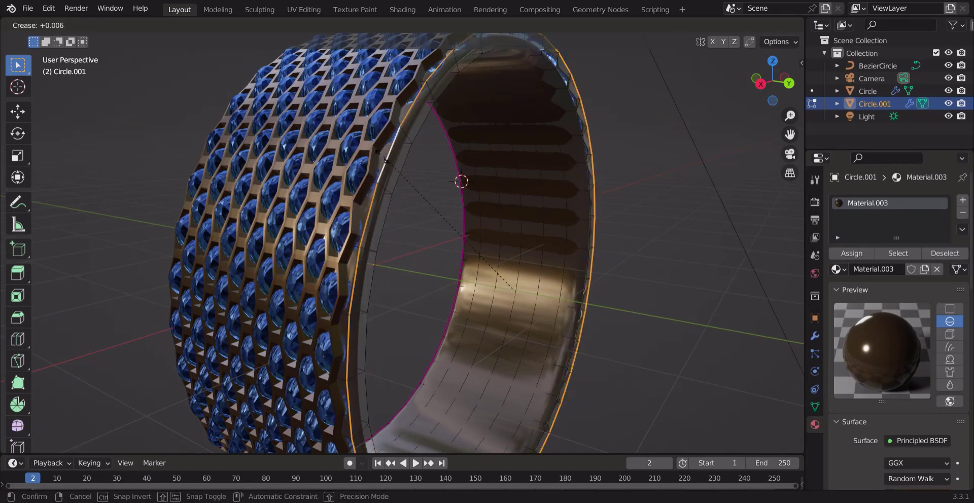
left_click(460, 181)
left_click_drag(773, 81, 744, 76)
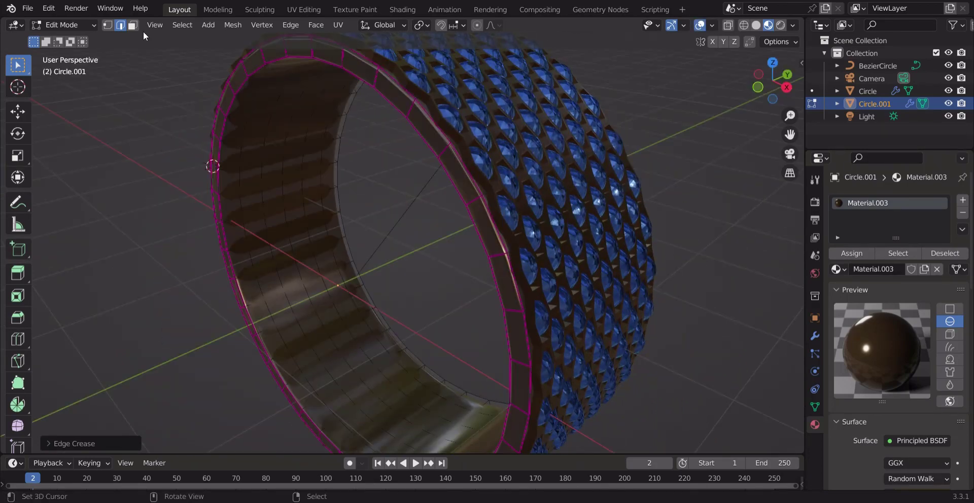
Step: Undo the last edge crease, reapply it to the near rim's outer edge loop in edge select mode, and return to Object Mode
key("ctrl+z")
left_click(120, 25)
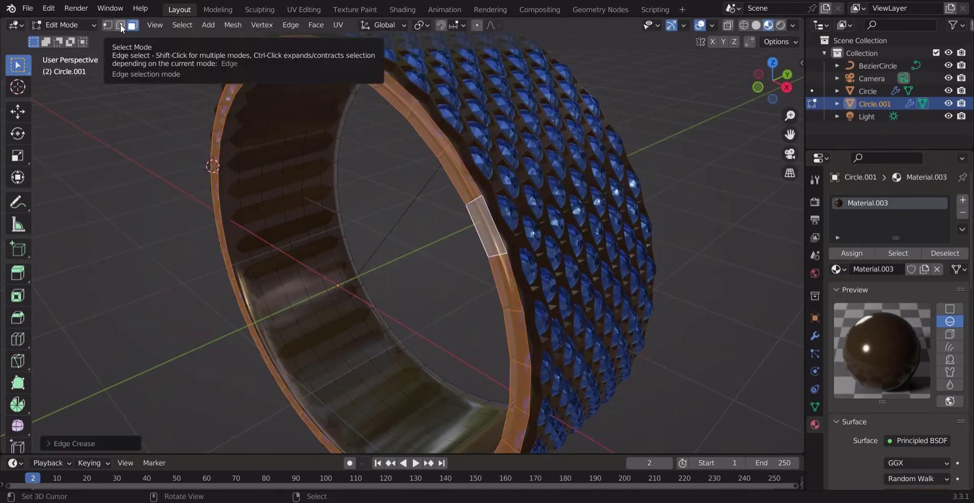
left_click(474, 181)
left_click(213, 166)
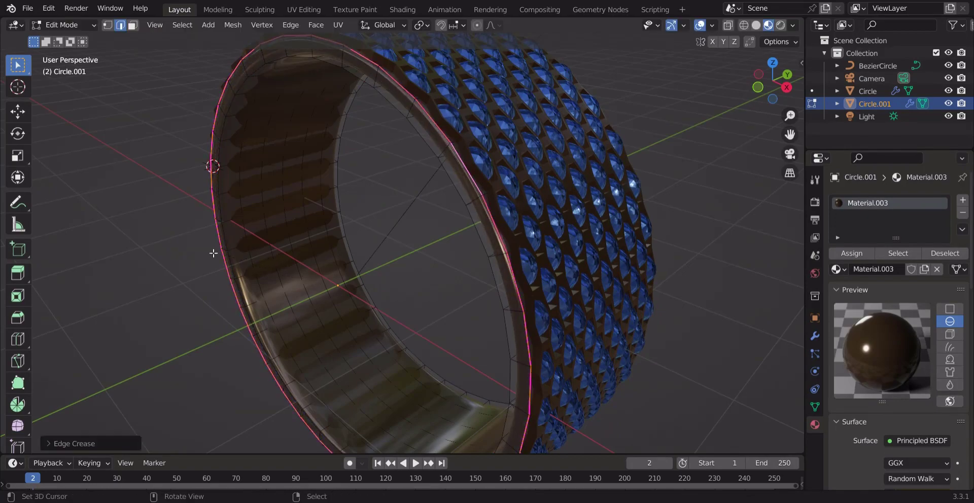
key("Tab")
left_click_drag(773, 77, 703, 81)
scroll(526, 186, "up", 3)
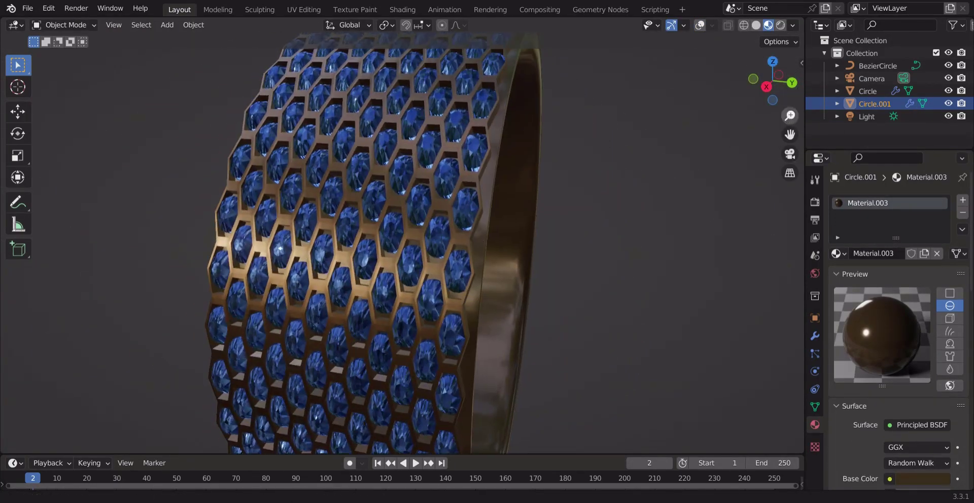
Step: In Edit Mode, select the face loop around the inner band's rim and move it along the Y axis toward the honeycomb's edge
mouse_move(773, 77)
left_mouse_down()
mouse_move(758, 81)
mouse_move(776, 80)
left_mouse_up()
key("Tab")
right_click(422, 212, "alt+shift")
key("g")
key("y")
left_click(766, 81)
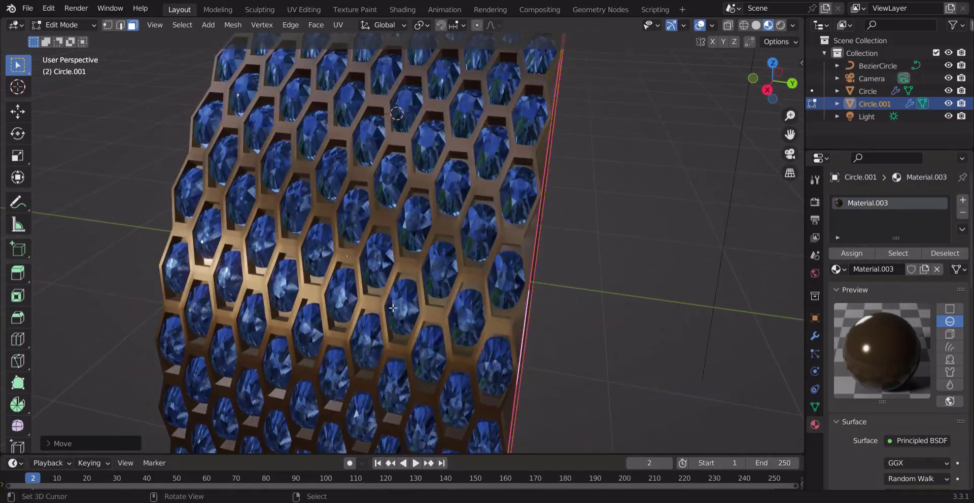
key("g")
key("y")
left_click(395, 309)
key("Tab")
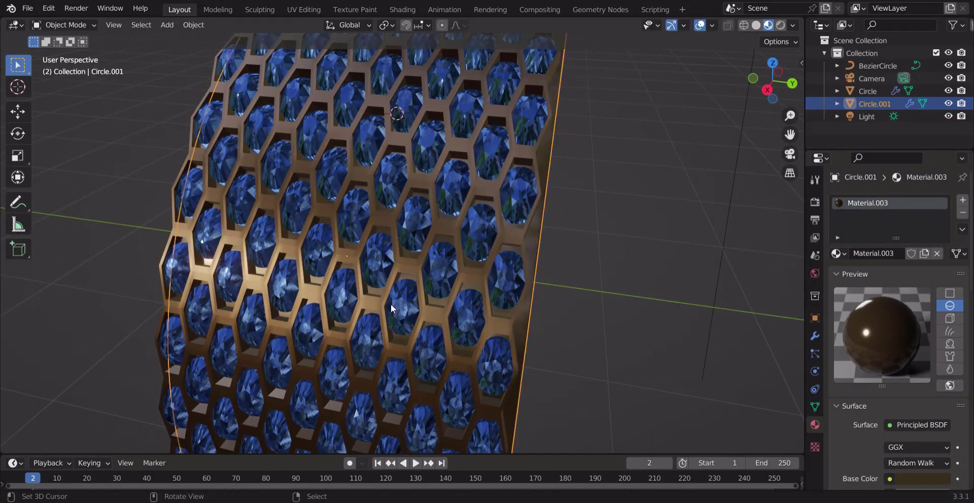
Step: Try to adjust the edge crease of the outer edge loop on the band's rim in Edit Mode
left_click_drag(772, 81, 802, 81)
key("Tab")
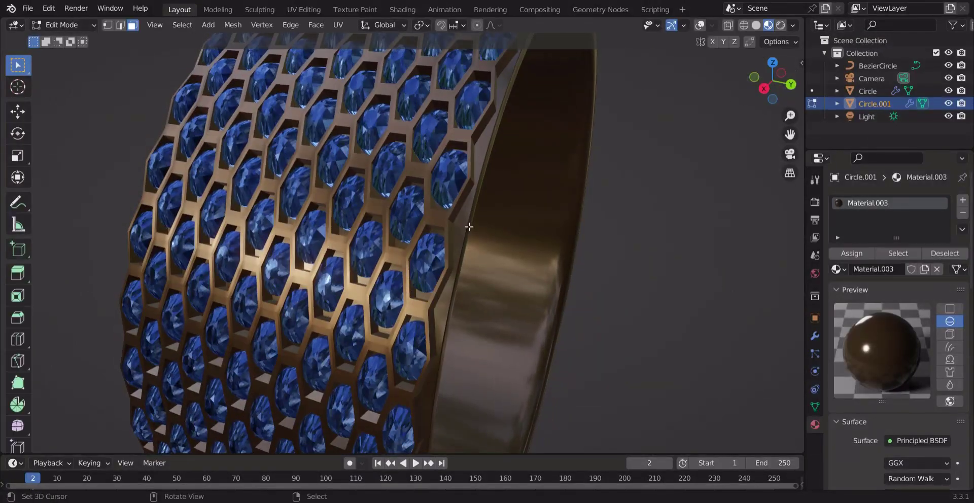
key("shift+e")
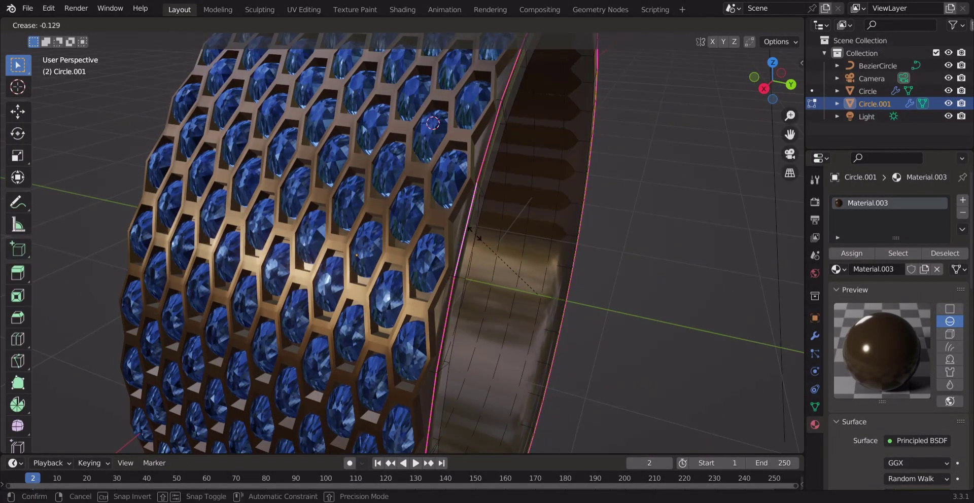
left_click(463, 237)
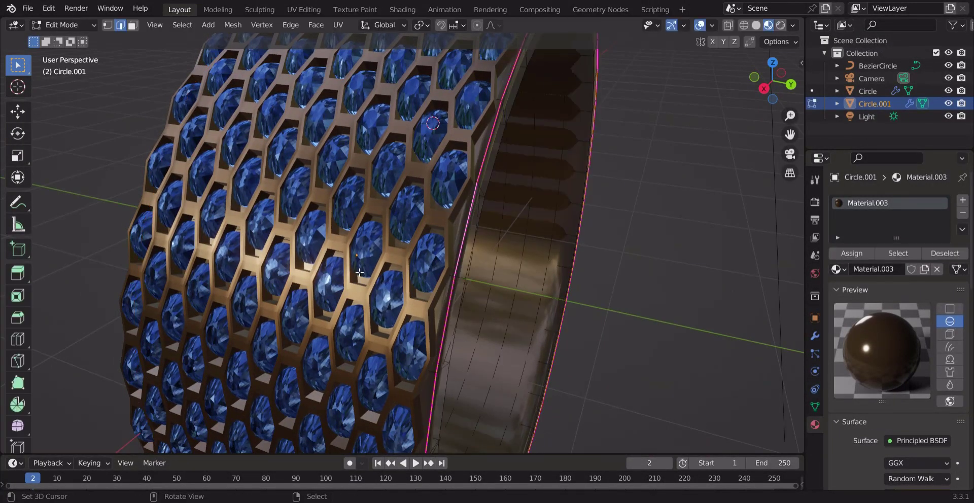
Step: Select the rim's face loop again, shift it slightly along Y, and return to Object Mode
left_click_drag(773, 81, 764, 81)
right_click(412, 257, "alt+shift")
middle_click_drag(412, 257, 422, 266)
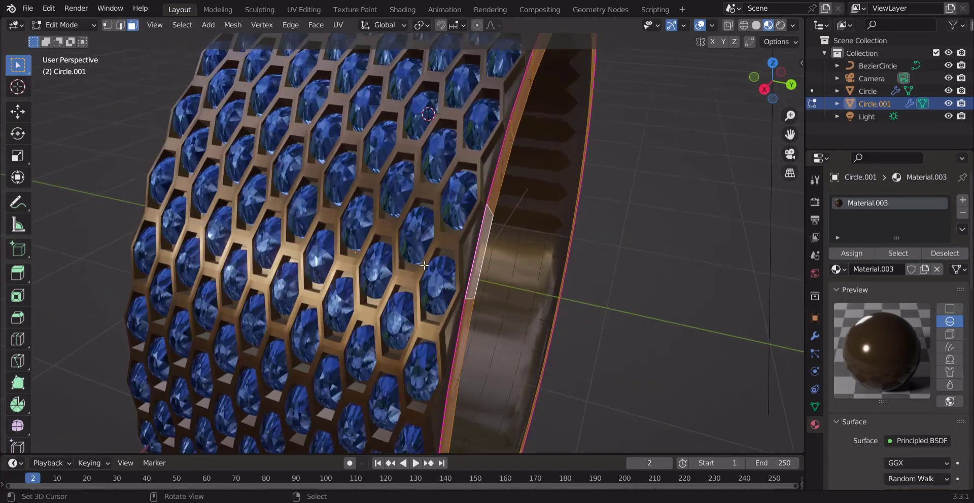
key("g")
key("y")
left_click(359, 294)
key("Tab")
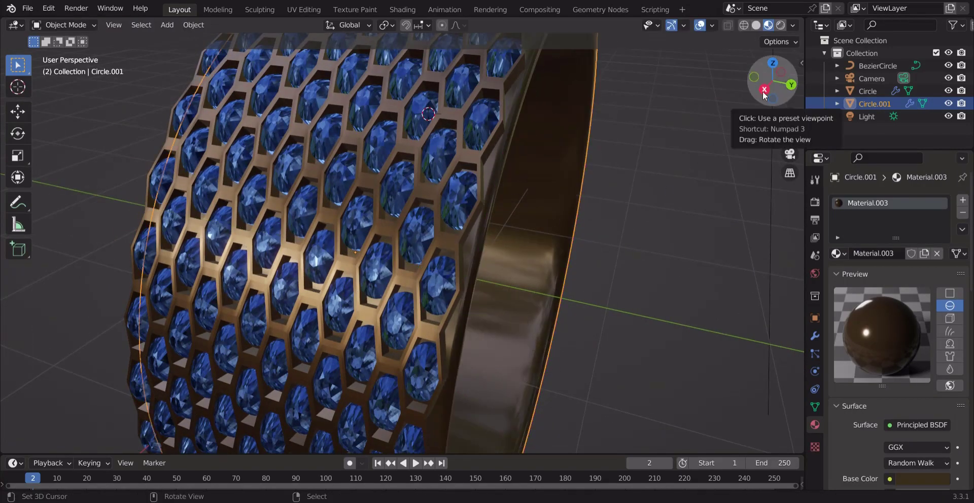
mouse_move(764, 92)
left_mouse_down()
mouse_move(806, 85)
mouse_move(824, 61)
mouse_move(764, 87)
left_mouse_up()
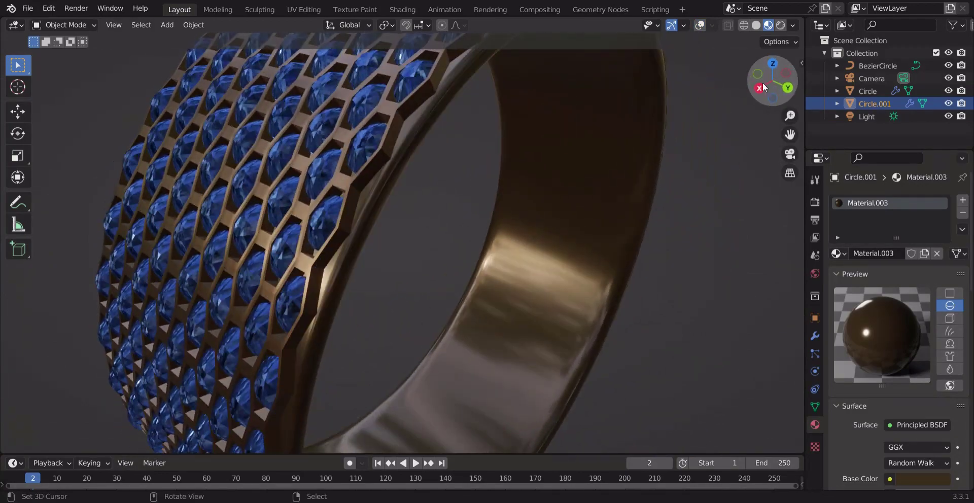
Step: Switch the viewport to Rendered shading and change the inner band's base color to a light golden tan
left_click(782, 26)
scroll(567, 161, "down", 5)
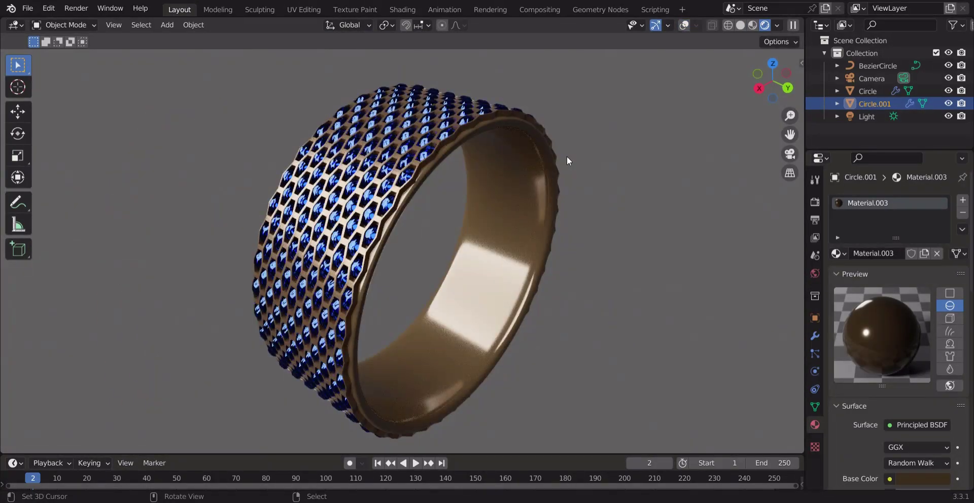
mouse_move(772, 81)
left_mouse_down()
mouse_move(789, 87)
mouse_move(693, 71)
mouse_move(756, 74)
left_mouse_up()
scroll(928, 352, "down", 3)
left_click(920, 370)
scroll(897, 278, "up", 9)
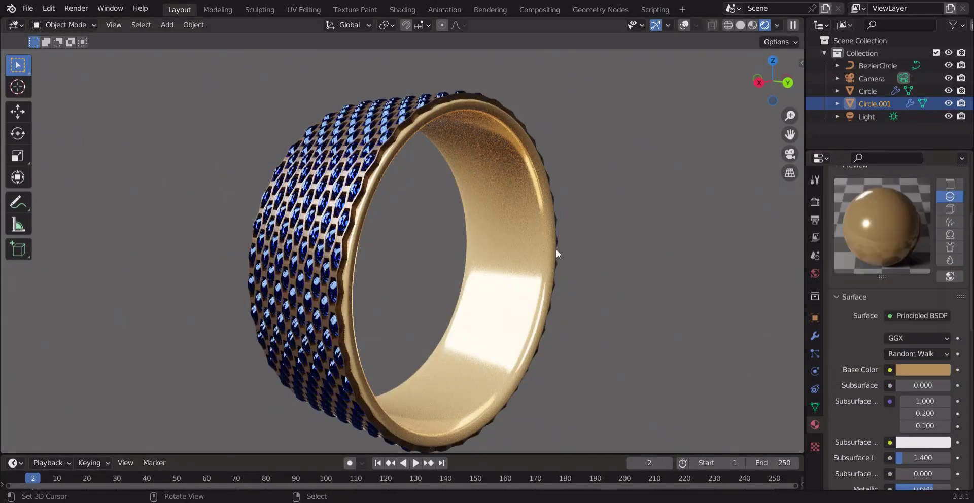
mouse_move(557, 248)
middle_mouse_down()
mouse_move(457, 250)
mouse_move(556, 248)
middle_mouse_up()
Step: Set the band material's subsurface anisotropy to 0.569 and its roughness to 0.119
scroll(885, 389, "down", 8)
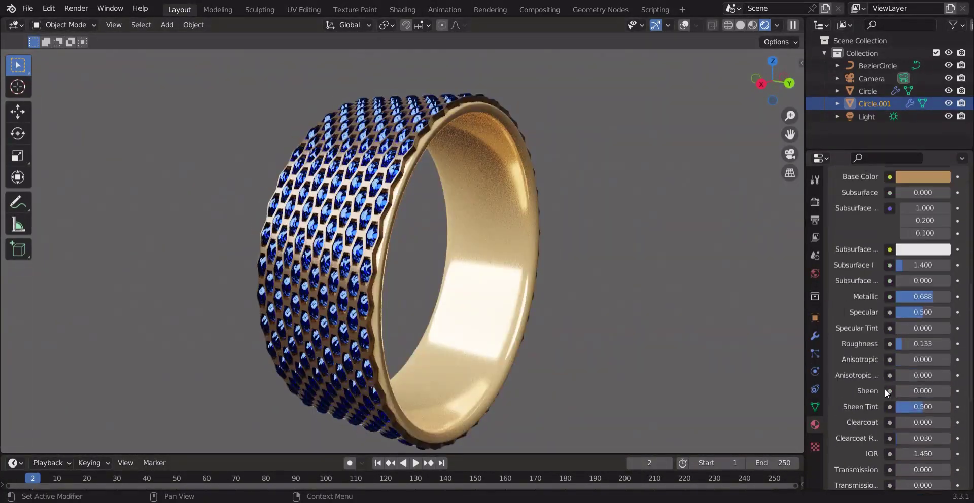
scroll(851, 296, "up", 2)
scroll(852, 296, "up", 1)
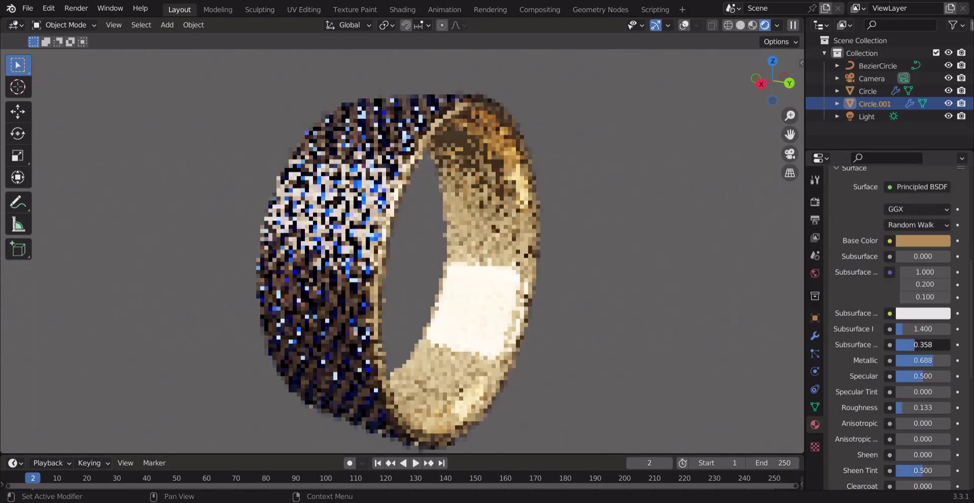
left_click_drag(914, 345, 938, 345)
left_click(890, 345)
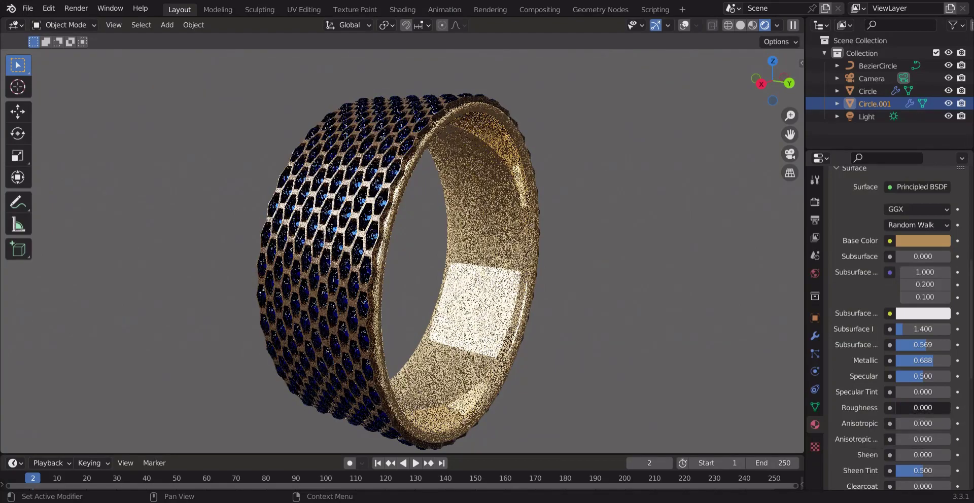
left_click_drag(897, 407, 902, 407)
Step: Drive the band material's roughness with a Noise Texture using scale 134.5, detail 15 and roughness 0
left_click(890, 408)
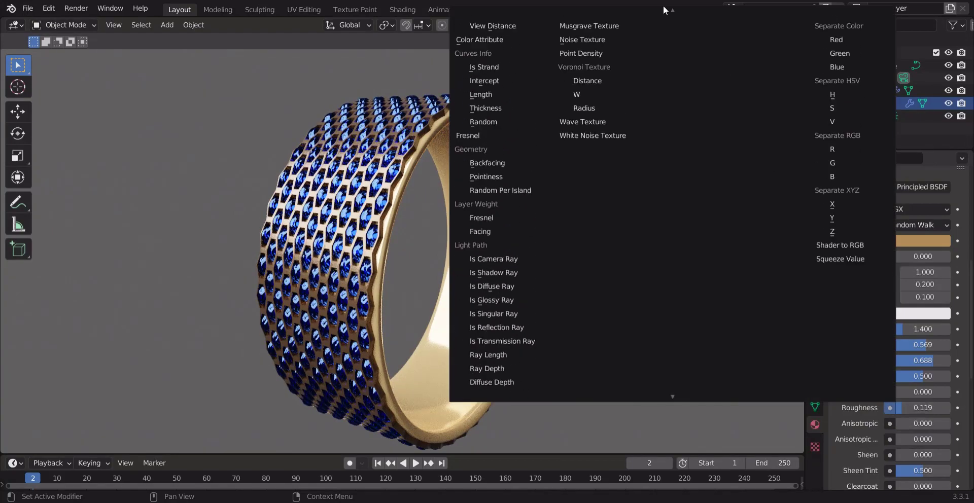
left_click(582, 40)
scroll(844, 419, "down", 5)
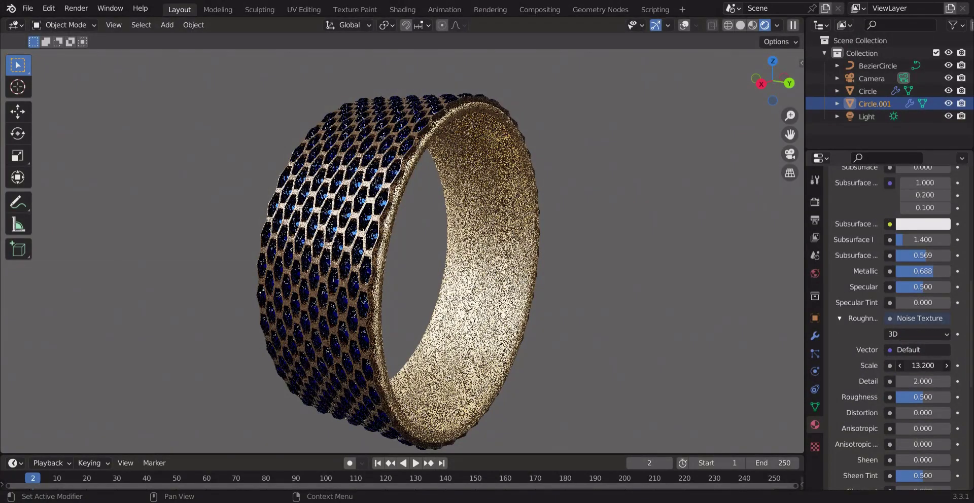
left_click_drag(923, 366, 951, 366)
mouse_move(923, 381)
left_mouse_down()
mouse_move(934, 381)
mouse_move(896, 396)
mouse_move(939, 381)
mouse_move(939, 365)
mouse_move(921, 368)
left_mouse_up()
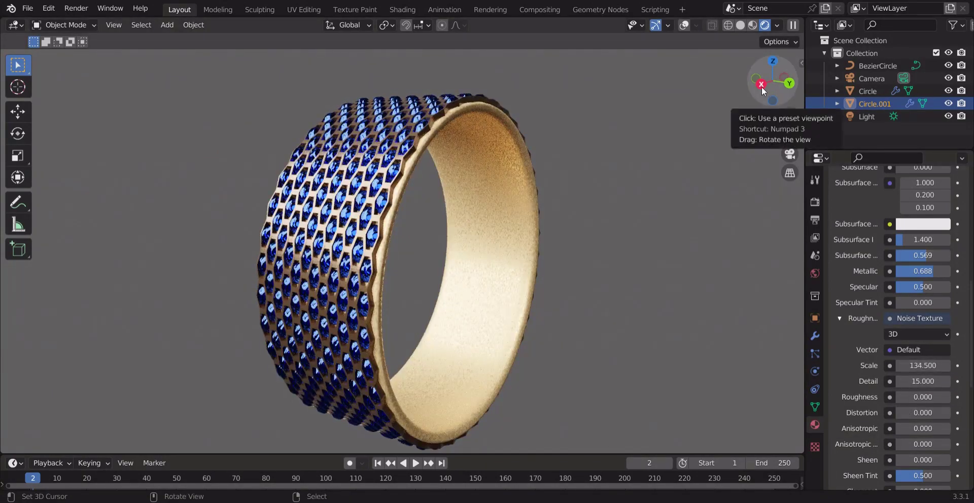
Step: Set the noise texture's scale to -6.2, roughness to 0.018 and distortion to 19.4
mouse_move(772, 80)
left_mouse_down()
mouse_move(741, 84)
mouse_move(781, 85)
left_mouse_up()
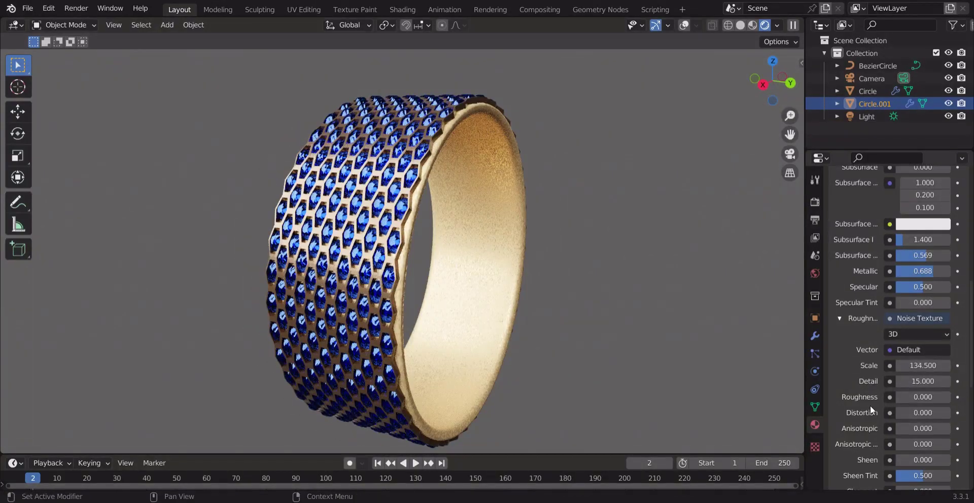
left_click_drag(923, 366, 893, 366)
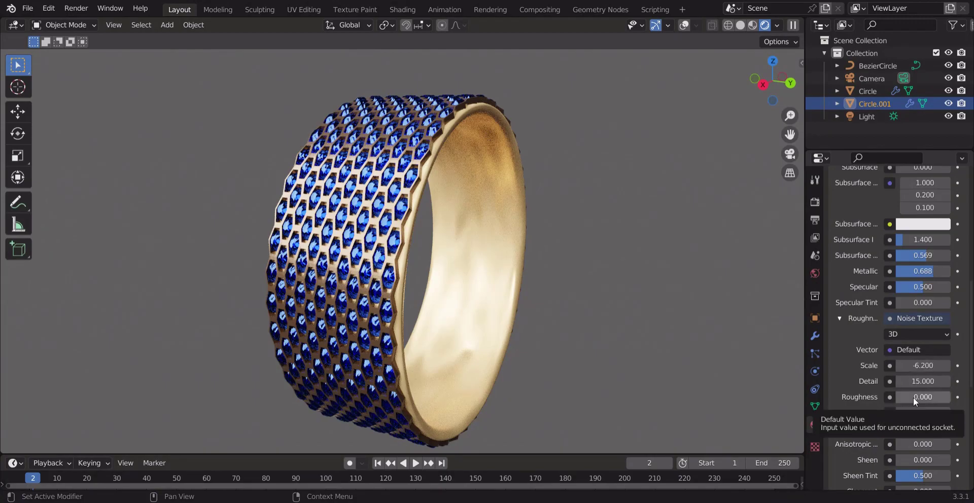
mouse_move(923, 413)
left_mouse_down()
mouse_move(956, 413)
mouse_move(922, 413)
left_mouse_up()
Step: Examine the rendered ring's inner band and diamond pattern from several angles, up close and at a distance
middle_click_drag(648, 244, 648, 245)
scroll(334, 251, "up", 5)
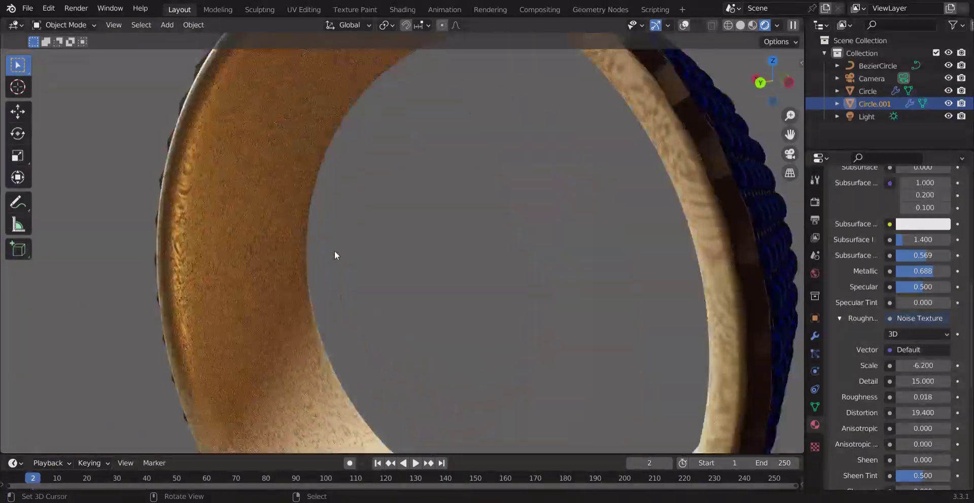
scroll(334, 251, "down", 6)
scroll(334, 251, "up", 5)
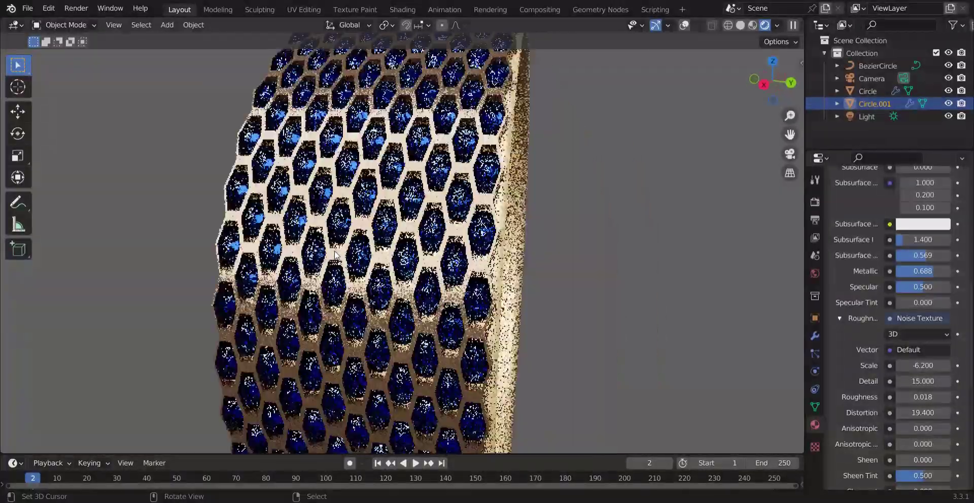
scroll(334, 251, "down", 5)
scroll(334, 251, "up", 4)
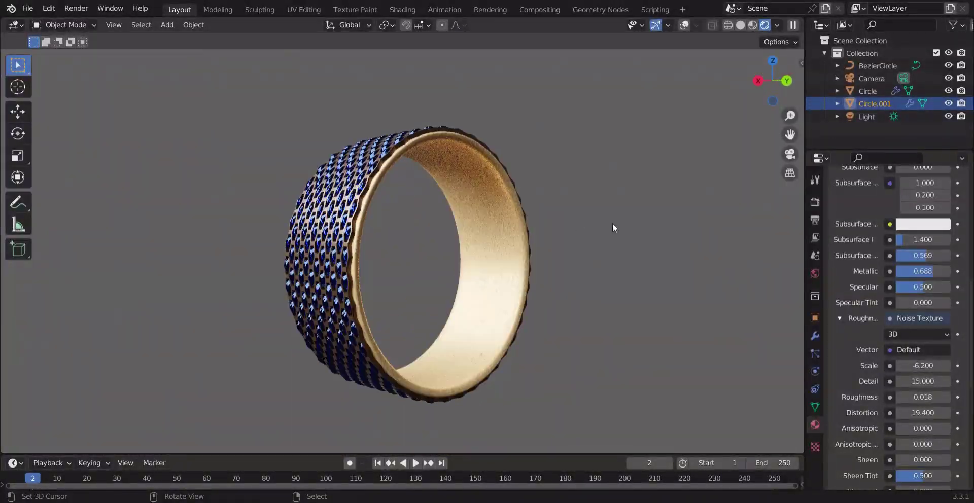
scroll(469, 203, "down", 4)
Step: Switch the viewport back to Solid shading and save the file RING.blend
left_click(741, 26)
left_click(27, 8)
left_click(31, 93)
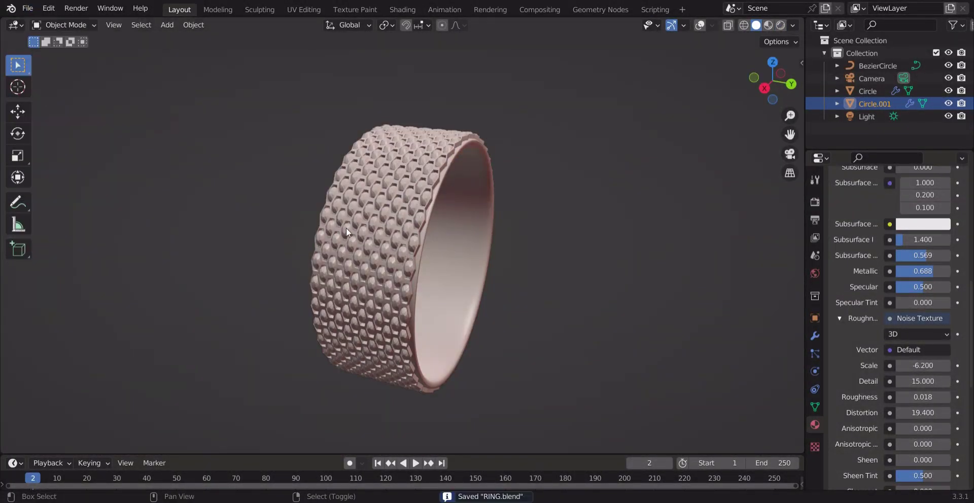
Step: Add a plane, snap it to the 3D cursor at the ring's center, and scale it by 9
key("shift+a")
left_click(402, 229)
key("KP_1")
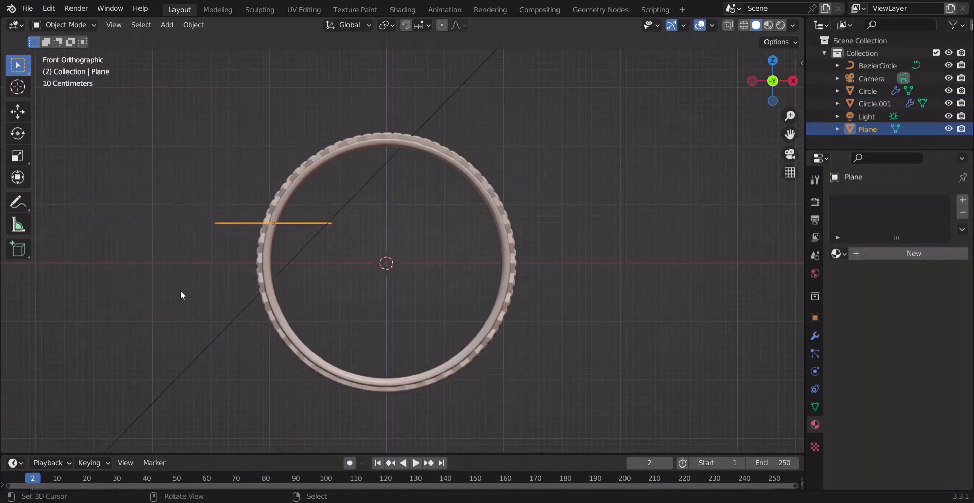
key("shift+s")
left_click(145, 155)
key("s")
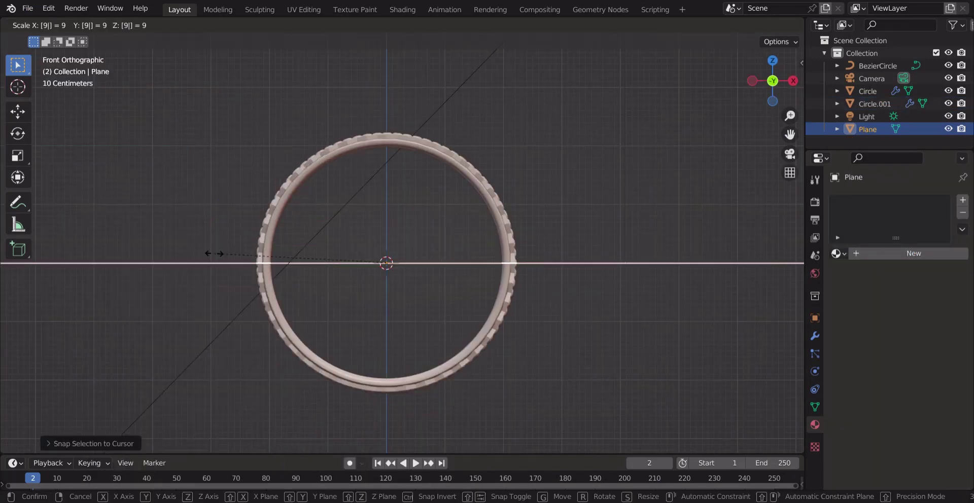
key("Return")
Step: Lower the plane along Z to the underside of the ring and enlarge it further as a ground surface
key("g")
key("z")
left_click(215, 393)
left_click_drag(183, 122, 564, 262)
key("KP_5")
left_click_drag(773, 81, 751, 89)
left_click(179, 337)
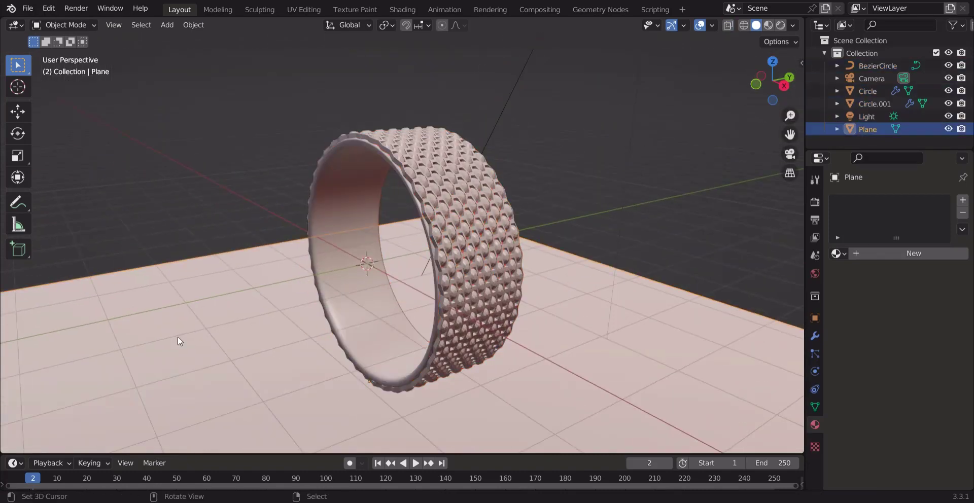
key("s")
left_click(560, 284)
Step: Select the ring objects together with the light, rotate them freely, and rotate them by another 90° to lay the ring down
left_click_drag(790, 135, 795, 75)
left_click_drag(297, 35, 537, 93)
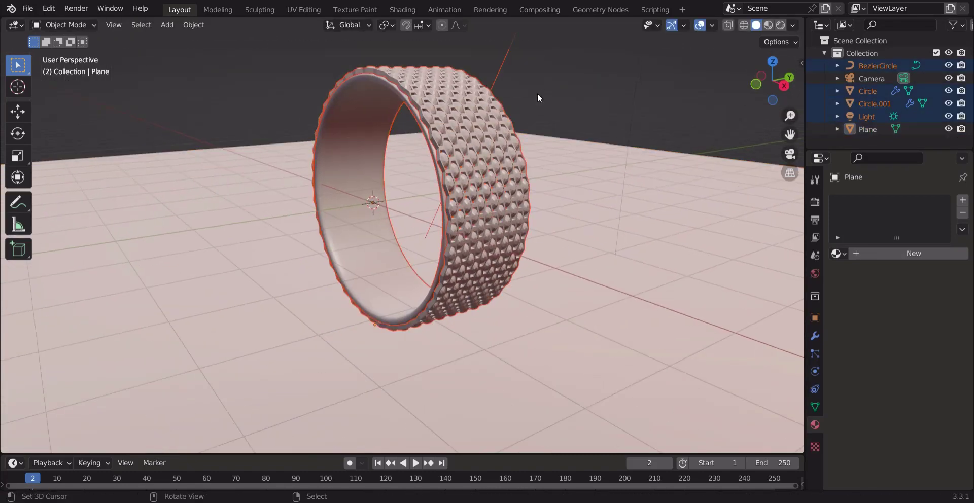
key("r")
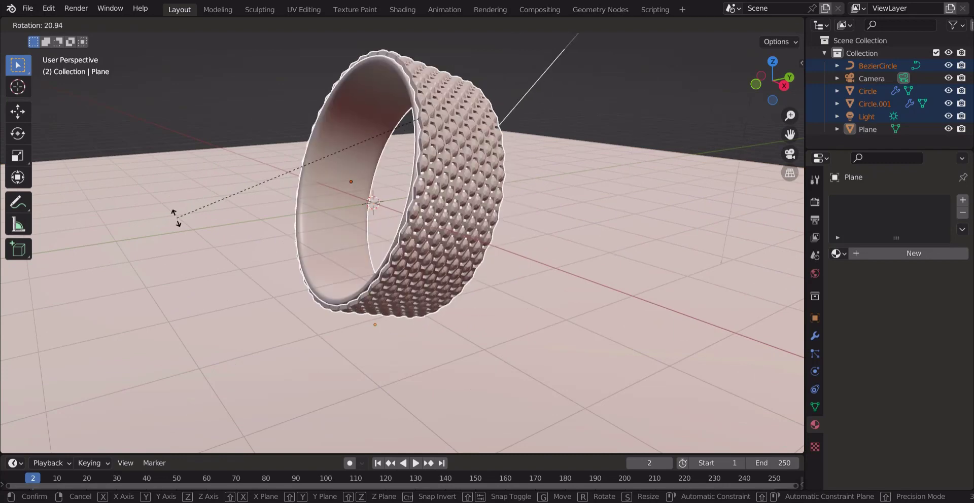
left_click(174, 288)
type("r90")
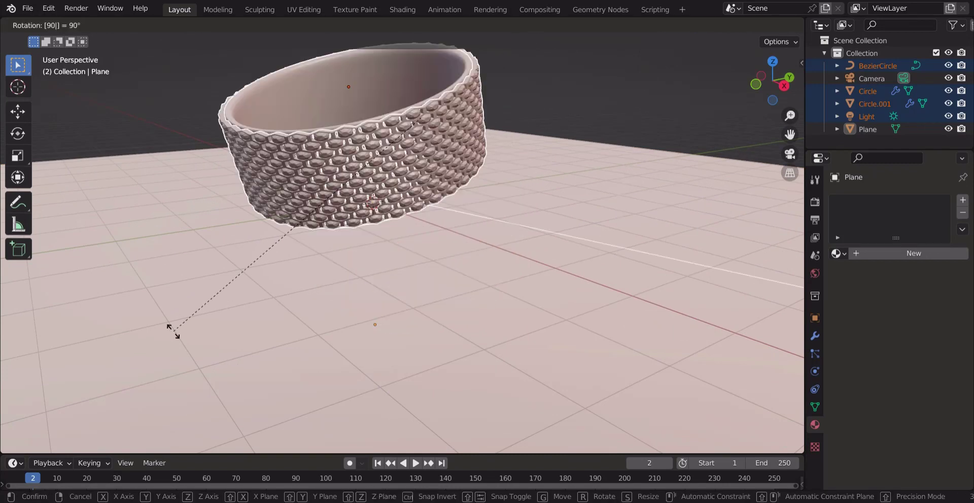
key("Return")
Step: In front wireframe view, move the selected ring and light down along Z until the ring rests on the plane
key("KP_3")
left_click_drag(773, 81, 768, 88)
left_click(752, 81)
left_click(744, 26)
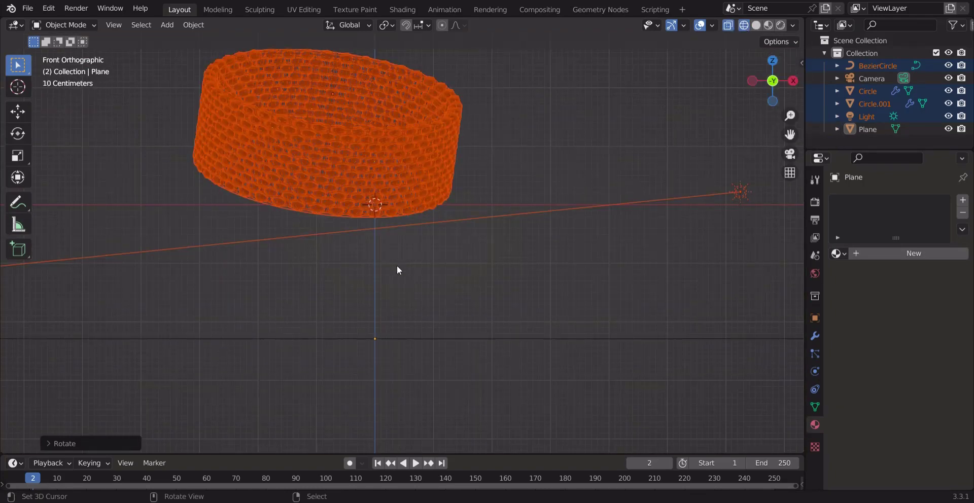
key("g")
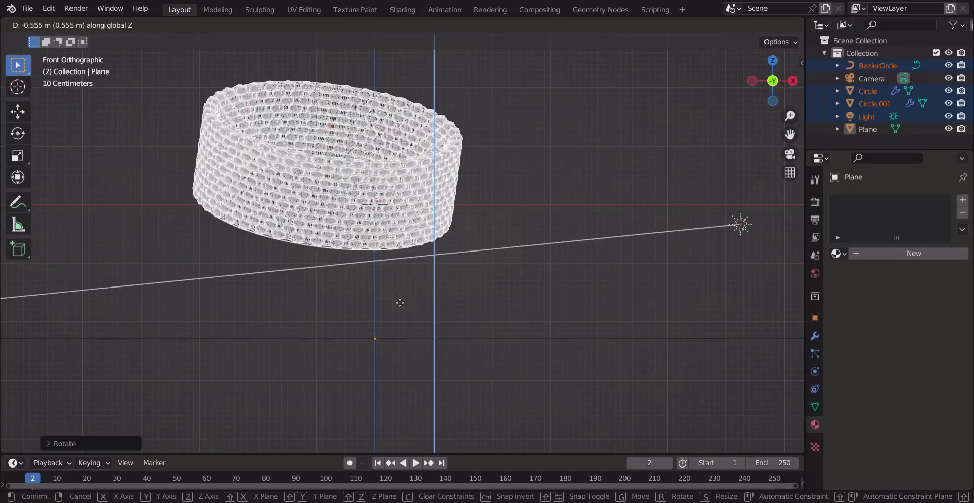
left_click(409, 392)
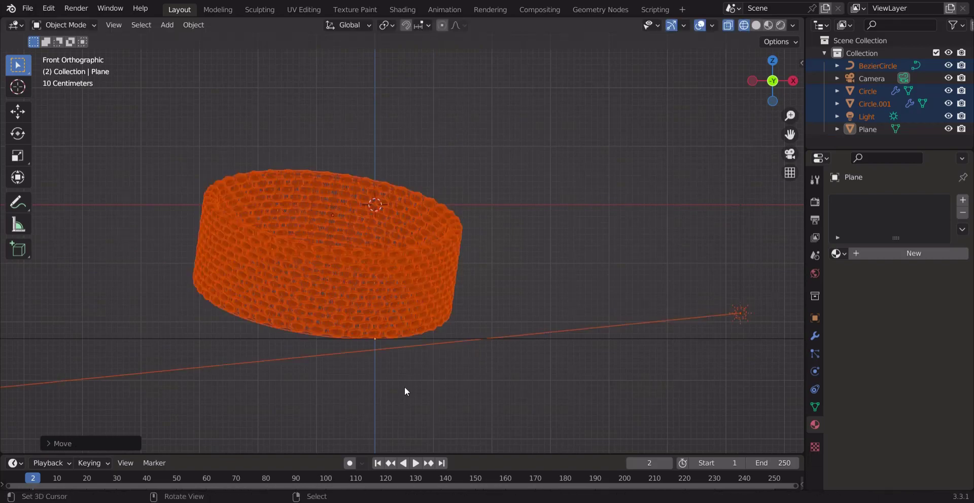
Step: Select the ground plane and nudge it up against the ring's underside in front view
left_click(613, 338)
scroll(326, 360, "up", 4)
scroll(371, 337, "up", 2)
key("g")
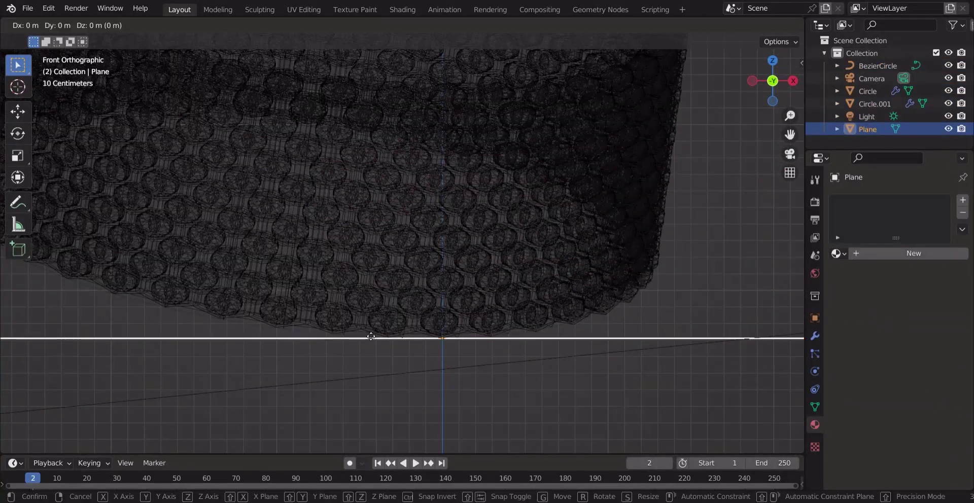
left_click(371, 336)
Step: In right view, select the ring objects with the light and rotate them to tilt the ring more steeply
key("KP_3")
scroll(367, 329, "down", 5)
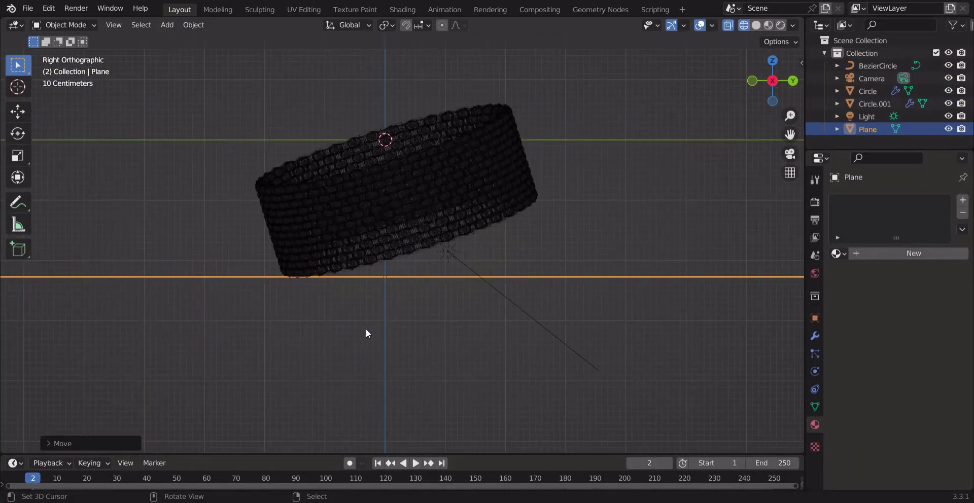
left_click_drag(366, 329, 555, 210)
key("r")
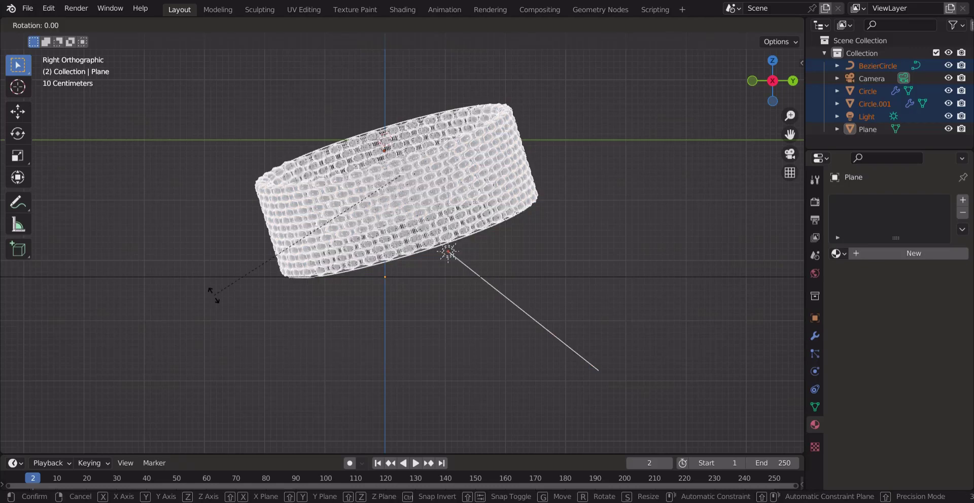
left_click(245, 336)
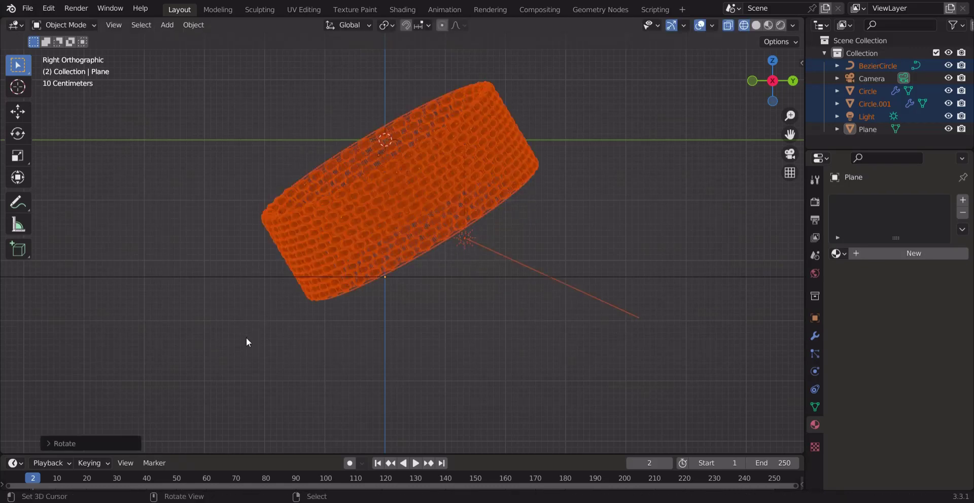
Step: Move the ground plane down to the lowest edge of the tilted ring
left_click(232, 277)
key("g")
left_click(247, 305)
Step: Duplicate the ring objects together with the light and place the copy beside the original ring along Y
left_click_drag(294, 88, 583, 178)
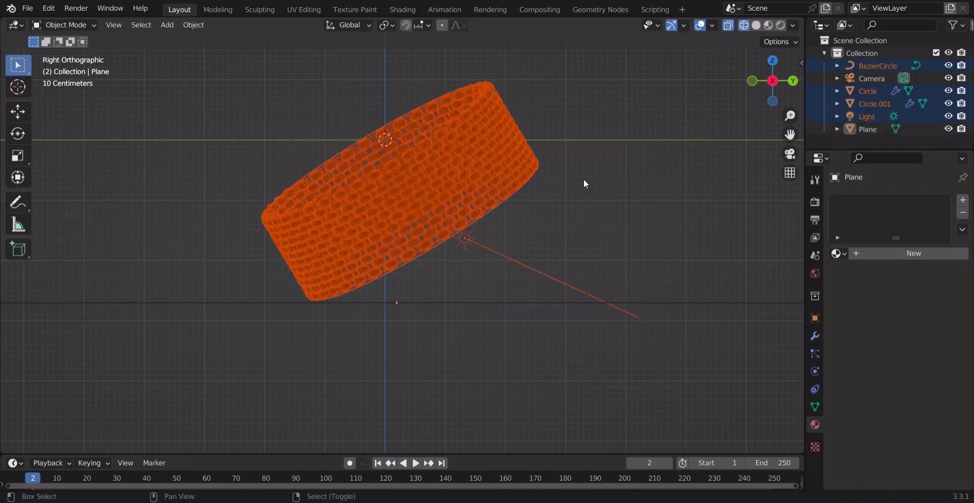
key("shift+d")
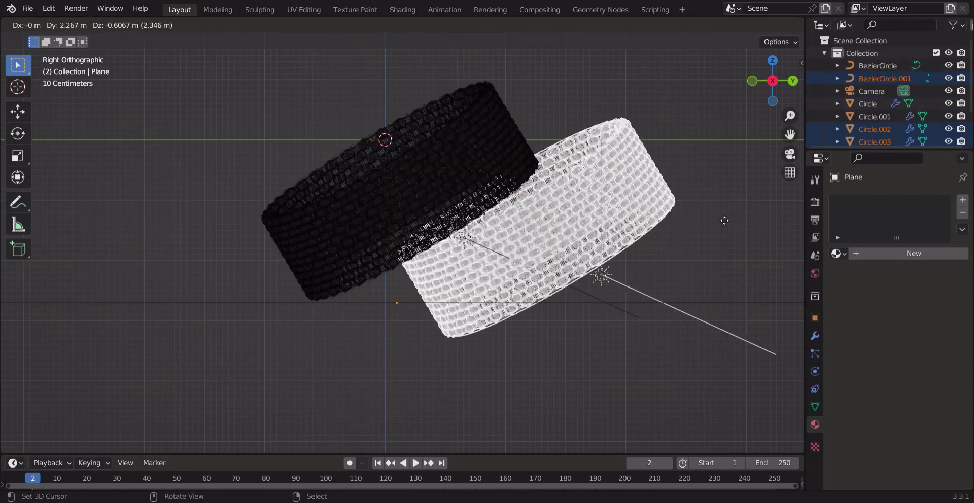
left_click(760, 225)
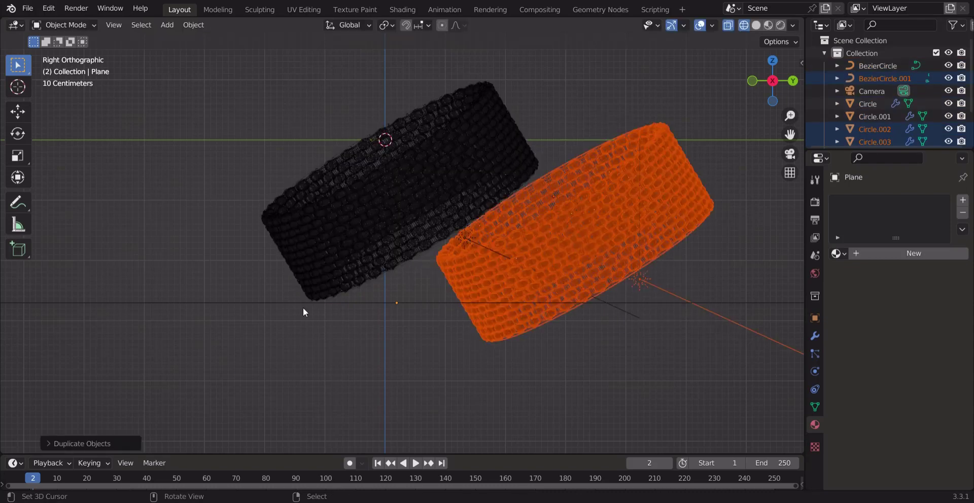
key("KP_1")
key("KP_3")
key("r")
left_click(318, 386)
Step: Turn off the viewport display of the duplicate honeycomb's Solidify, Array, Curve and Subdivision modifiers
left_click(607, 241)
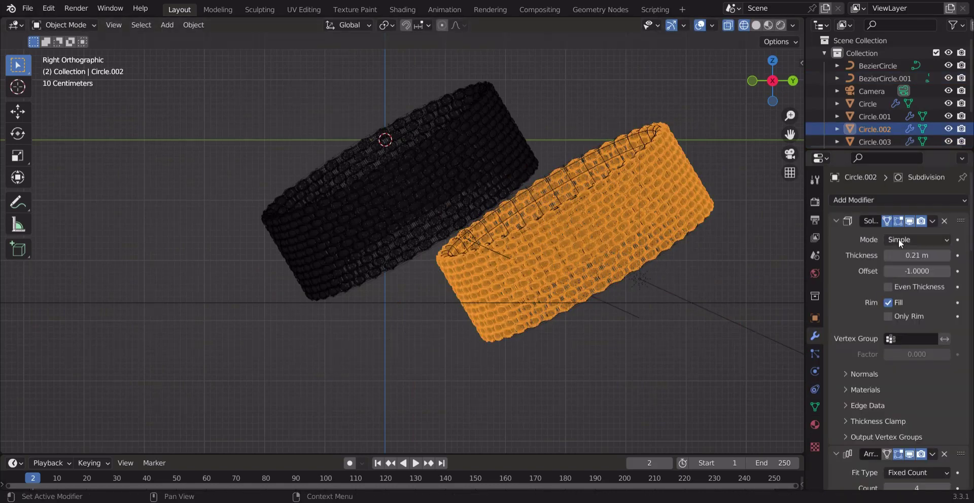
left_click(909, 221)
scroll(906, 220, "down", 10)
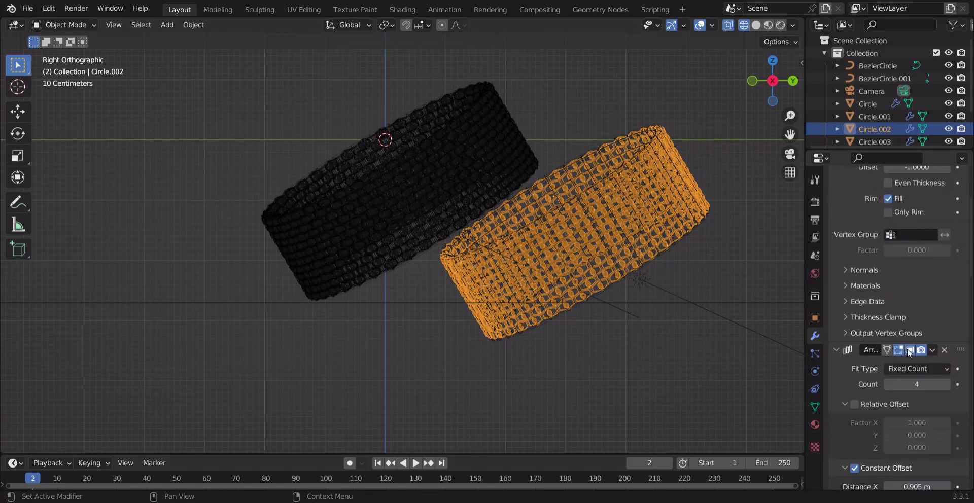
left_click(909, 220)
scroll(907, 349, "down", 5)
left_click(908, 349)
scroll(911, 352, "down", 10)
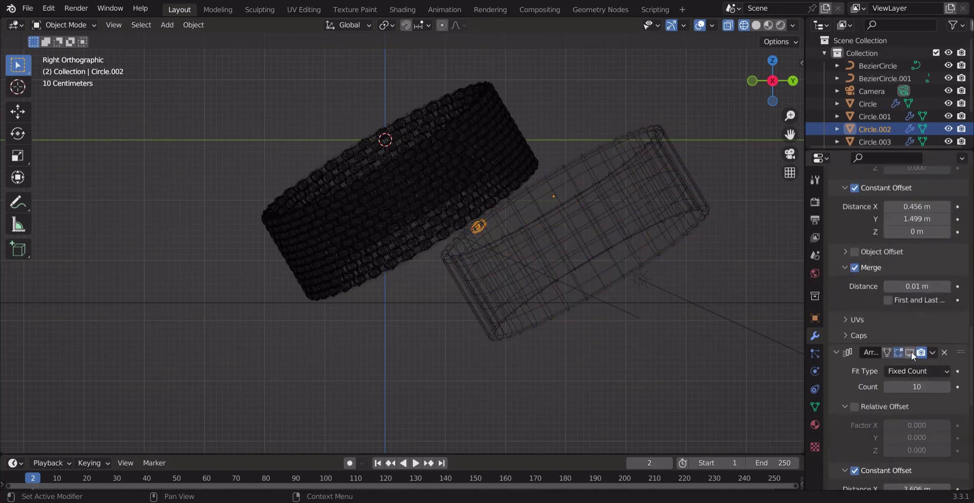
scroll(911, 353, "down", 5)
left_click(910, 312)
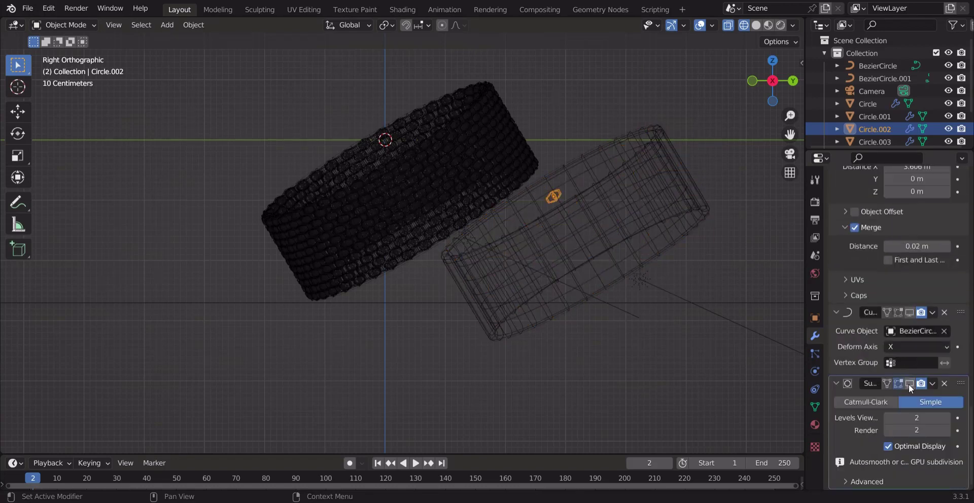
Step: Select the duplicate ring with its light and rotate them around X until the ring lies level with the plane
left_click_drag(533, 167, 698, 223)
key("r")
key("x")
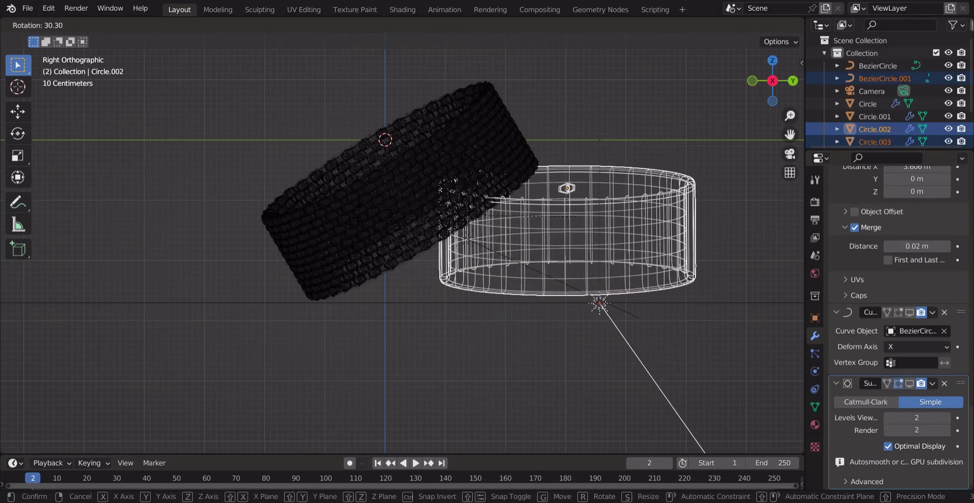
key("Escape")
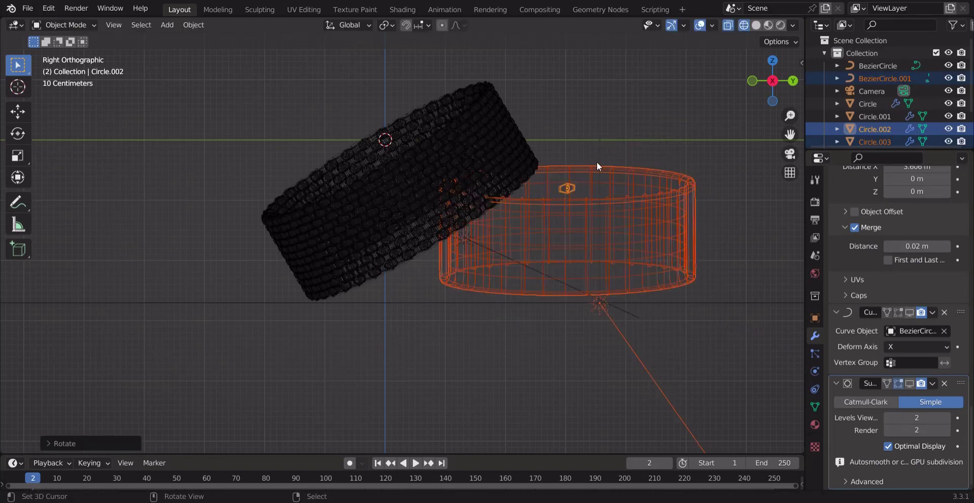
key("r")
key("x")
key("Escape")
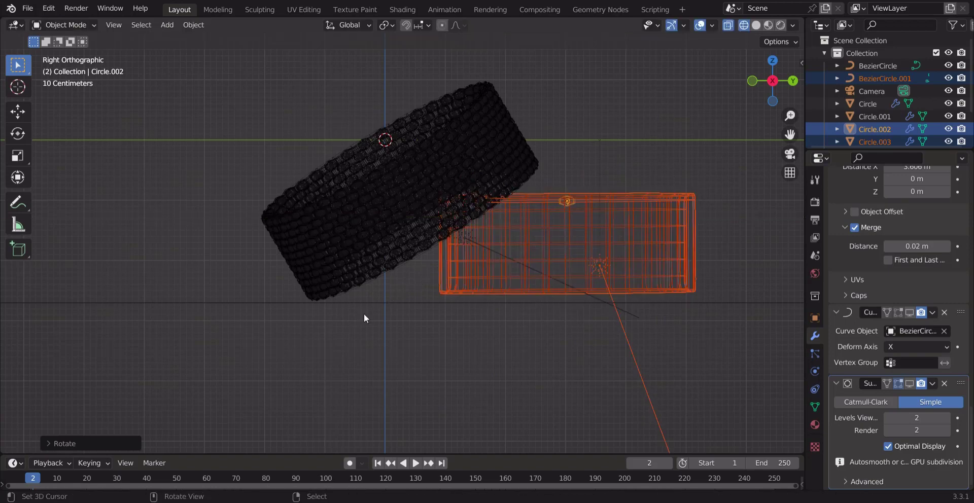
Step: In right view, lower the duplicate ring along Z onto the ground plane
left_click_drag(790, 134, 711, 126)
mouse_move(772, 81)
left_mouse_down()
mouse_move(745, 109)
mouse_move(769, 84)
left_mouse_up()
key("KP_1")
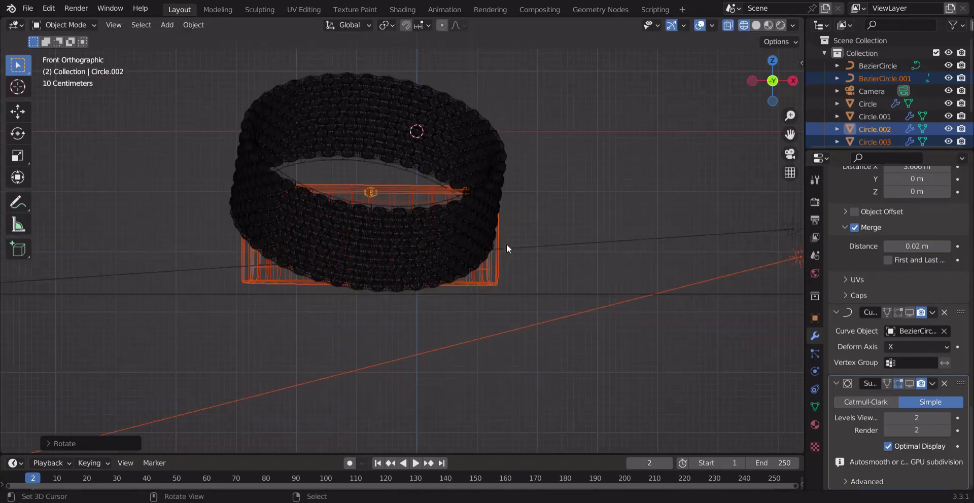
key("KP_3")
key("g")
key("z")
left_click(380, 315)
Step: Switch to material preview shading and move the duplicate ring along Y away from the tilted ring
middle_click_drag(381, 316, 384, 329)
left_click_drag(773, 81, 746, 78)
left_click(768, 25)
scroll(524, 150, "up", 3)
key("g")
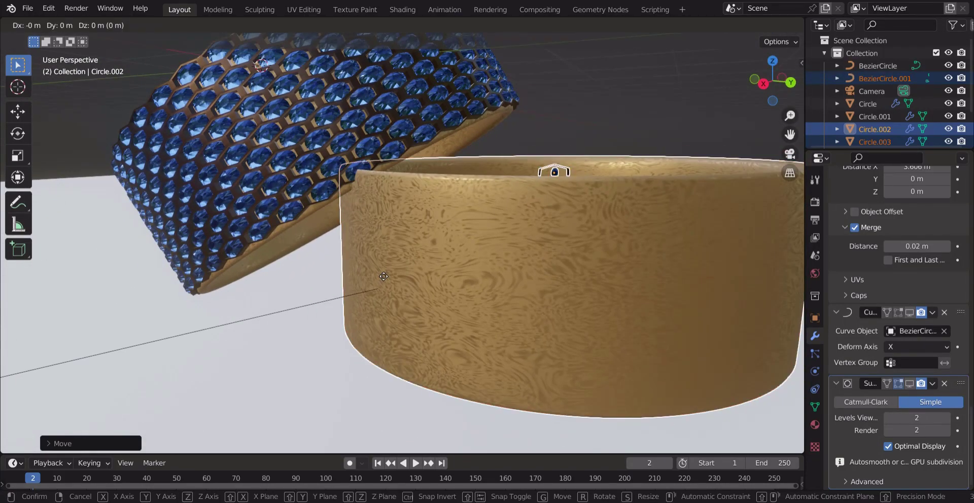
right_click(379, 272)
key("g")
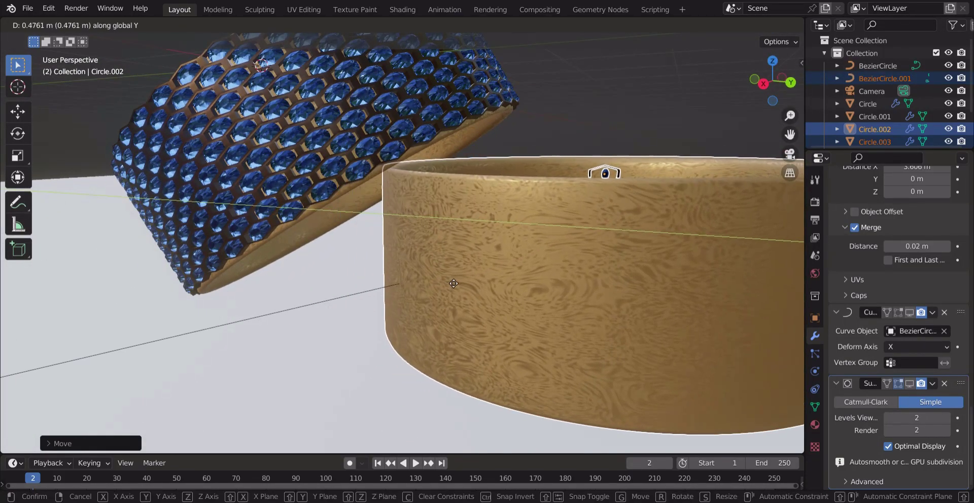
left_click(453, 282)
Step: Hide the overlays and shift the duplicate ring along Y and X so the tilted ring leans on its rim
left_click(700, 25)
left_click_drag(772, 81, 660, 104)
key("y")
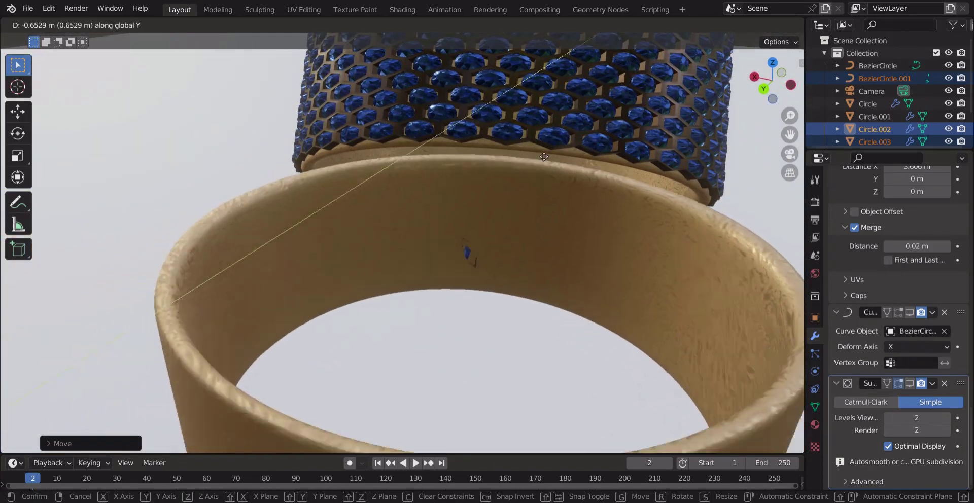
left_click(551, 168)
middle_click_drag(335, 279, 407, 270)
key("g")
key("y")
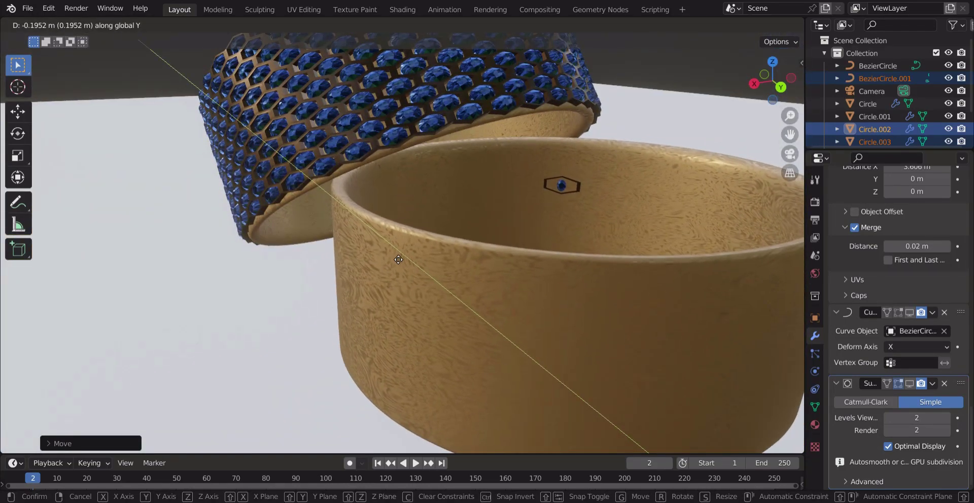
key("x")
Step: Turn the viewport display of the duplicate honeycomb's Array, Curve and Subdivision modifiers back on
scroll(906, 276, "up", 20)
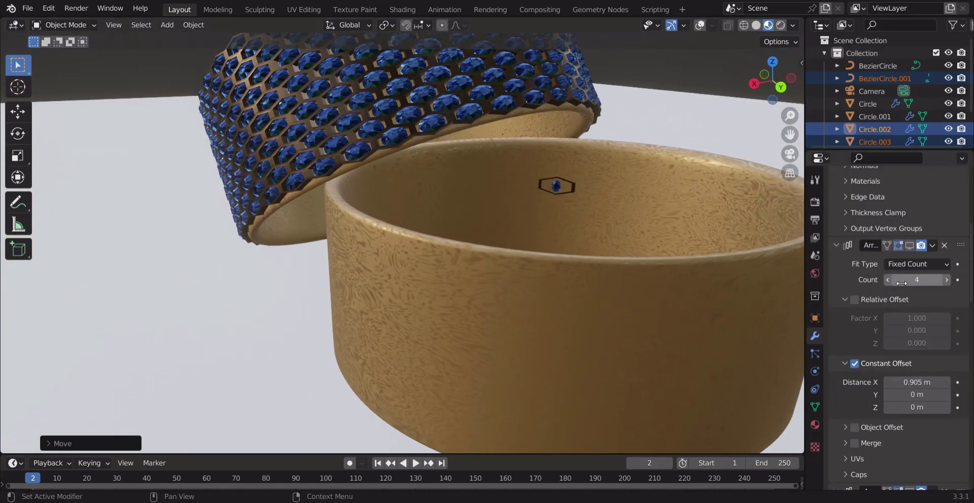
left_click(909, 219)
scroll(909, 254, "down", 6)
left_click(909, 287)
scroll(898, 291, "down", 4)
left_click(910, 429)
scroll(900, 334, "down", 10)
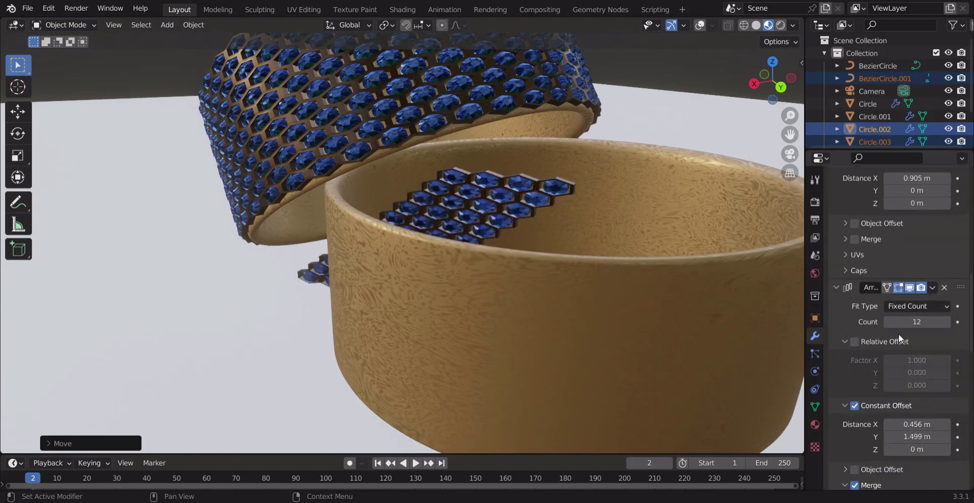
left_click(911, 446)
scroll(912, 386, "down", 16)
left_click(910, 313)
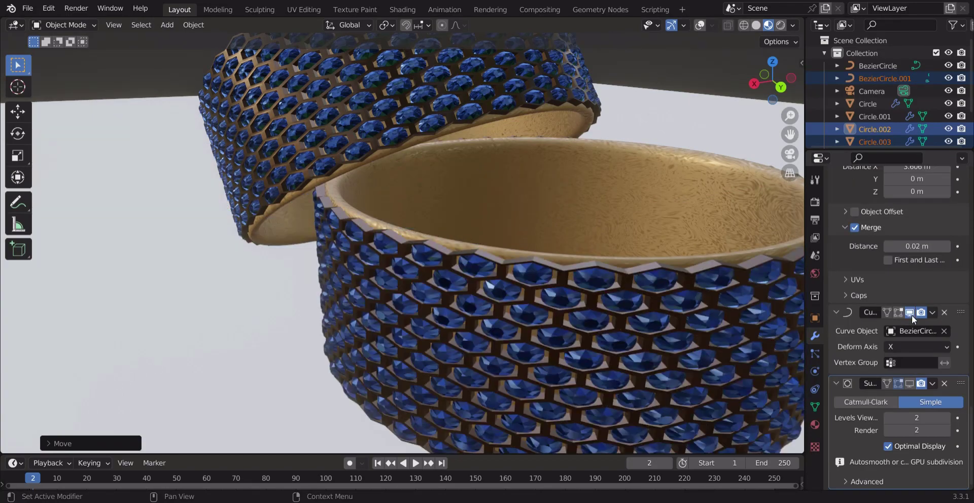
left_click(910, 383)
Step: Show the overlays, give the ground plane a new material, and darken its base color to a value of 0.032
left_click_drag(749, 90, 702, 94)
scroll(468, 244, "down", 5)
left_click(815, 425)
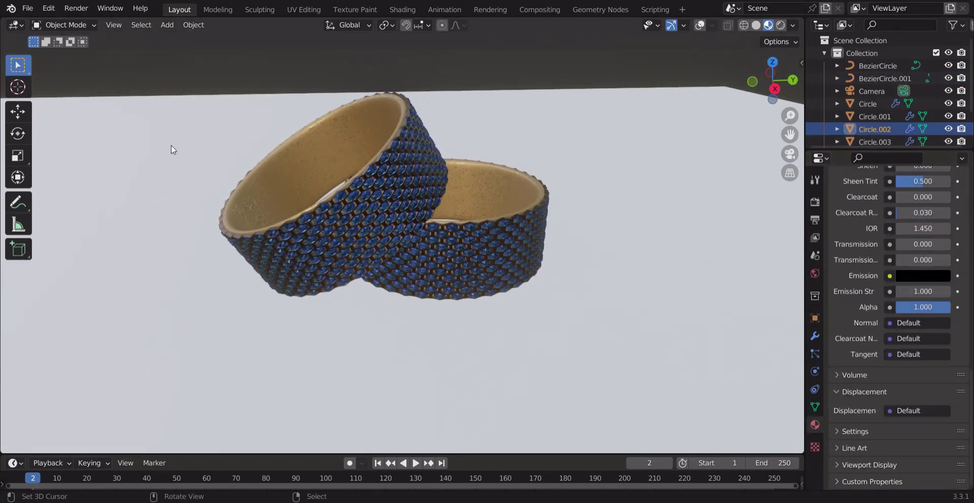
left_click_drag(763, 76, 707, 91)
right_click(708, 92)
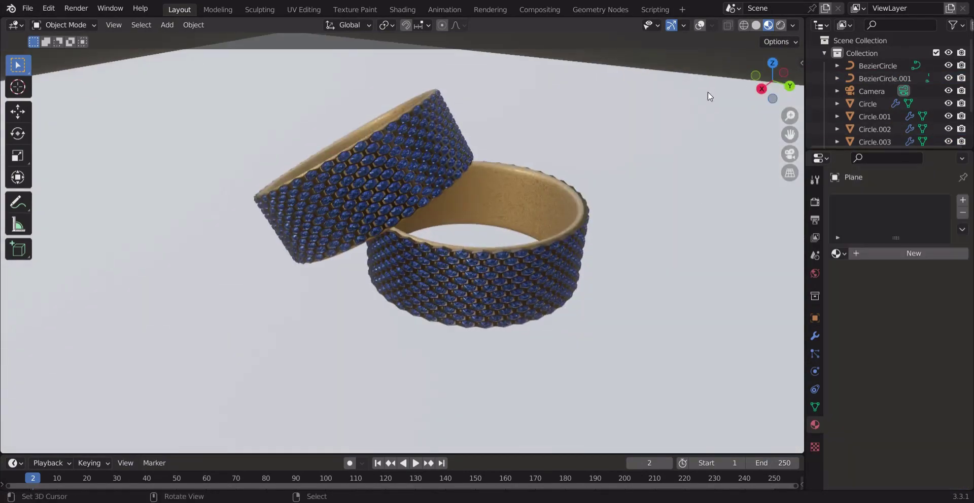
left_click(700, 25)
left_click(888, 253)
scroll(893, 304, "down", 4)
left_click(917, 332)
left_click_drag(941, 183, 942, 226)
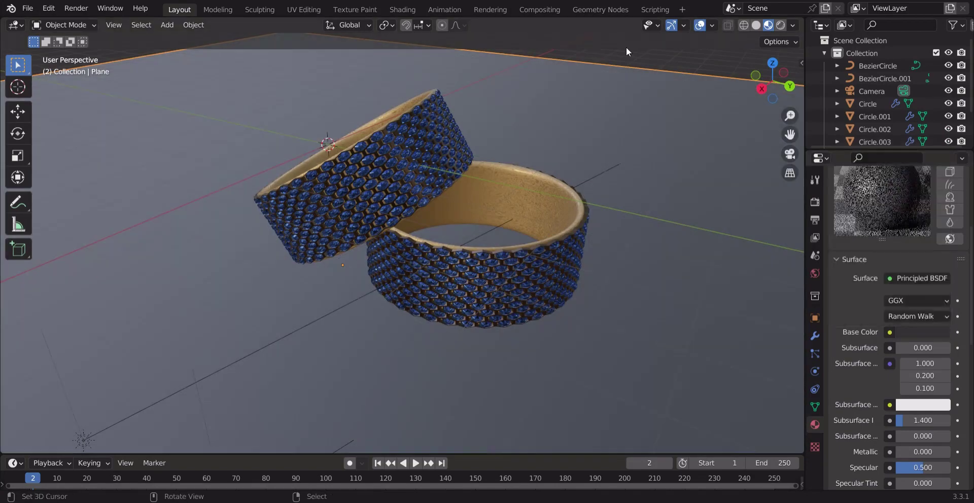
Step: Set the plane material's base color value to 0.023, metallic to 0.780 and roughness to 0.234
middle_click_drag(566, 178, 610, 160)
scroll(848, 321, "down", 2)
left_click(918, 286)
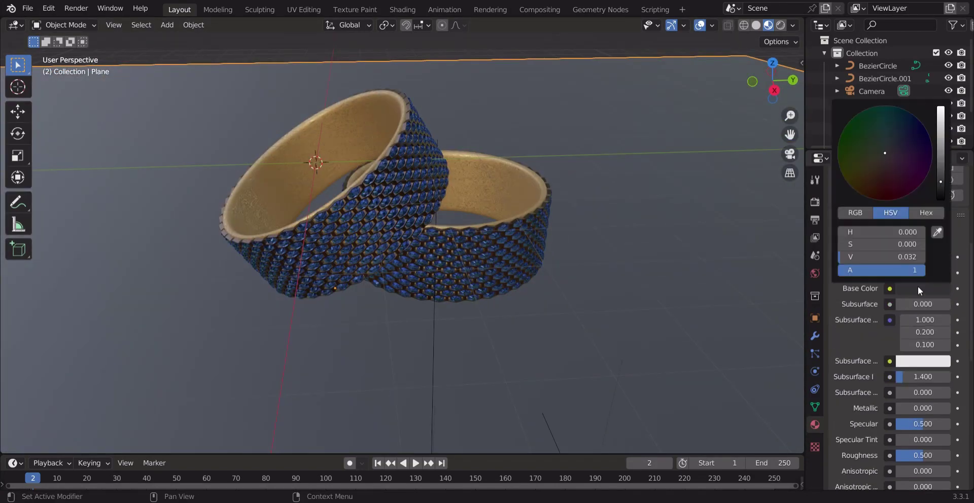
scroll(893, 401, "up", 6)
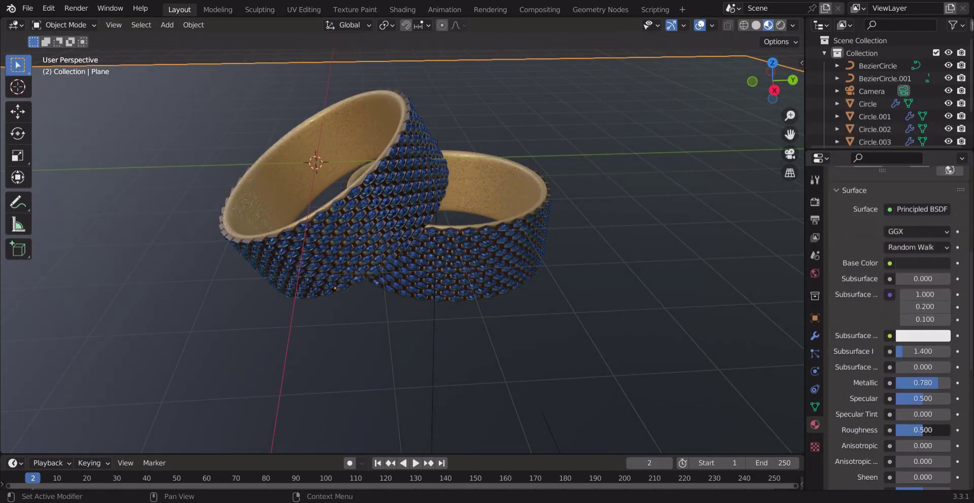
scroll(877, 392, "down", 5)
Step: Change the plane material's base color to a very dark blue
left_click(908, 285)
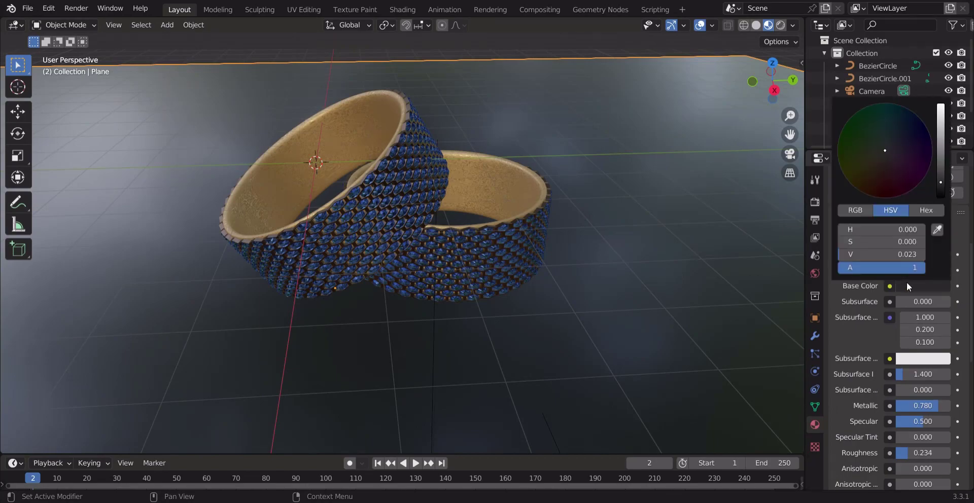
scroll(903, 312, "up", 1)
left_click(908, 318)
left_click_drag(875, 264, 889, 263)
scroll(894, 348, "up", 1)
Step: Check the camera framing, and inspect both rings in rendered shading with overlays hidden from several angles
key("KP_0")
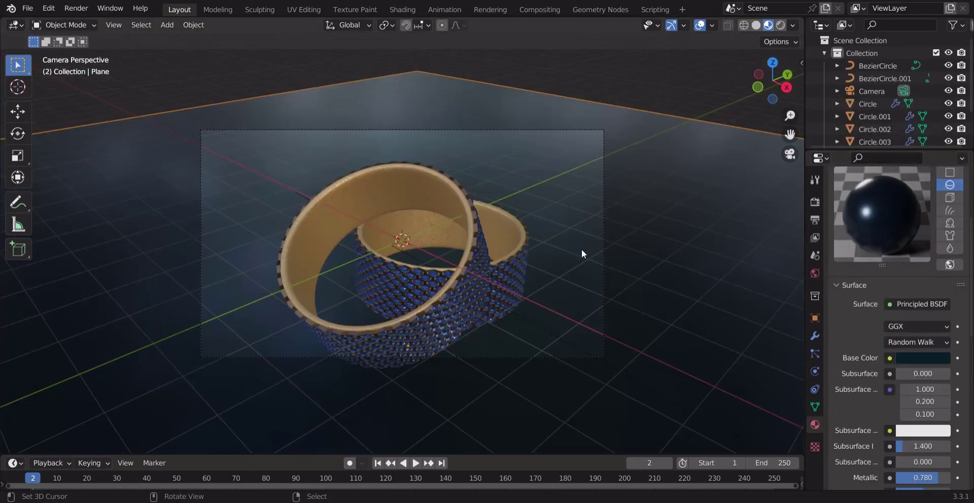
key("KP_0")
mouse_move(775, 96)
left_mouse_down()
mouse_move(790, 79)
mouse_move(777, 94)
left_mouse_up()
left_click(780, 25)
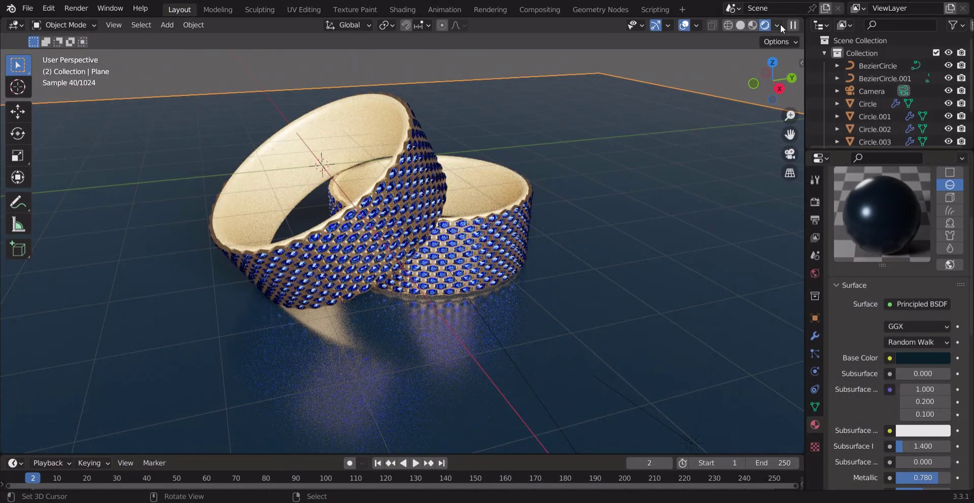
left_click(684, 25)
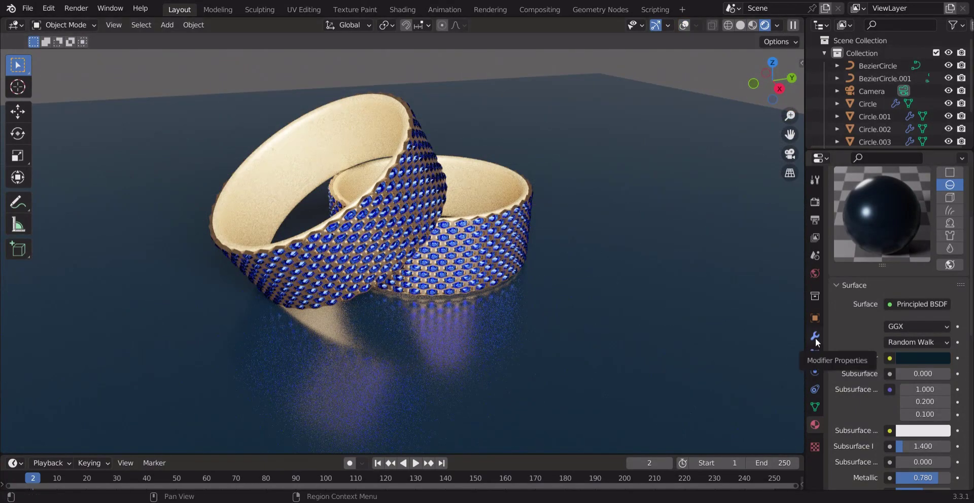
left_click_drag(773, 82, 738, 72)
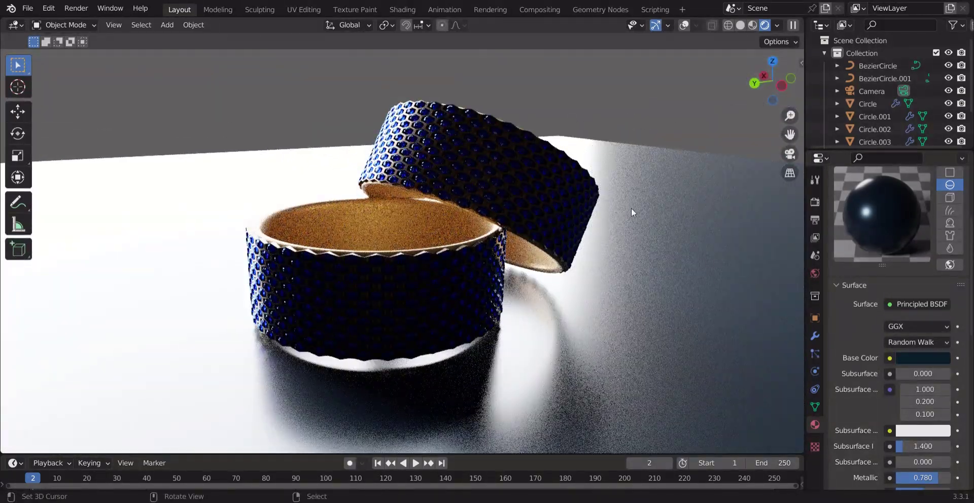
Step: Switch to solid shading, align the active camera to the current view of both rings, and show the overlays
left_click(753, 25)
left_click(756, 25)
right_click(554, 229)
key("F3")
type("AL")
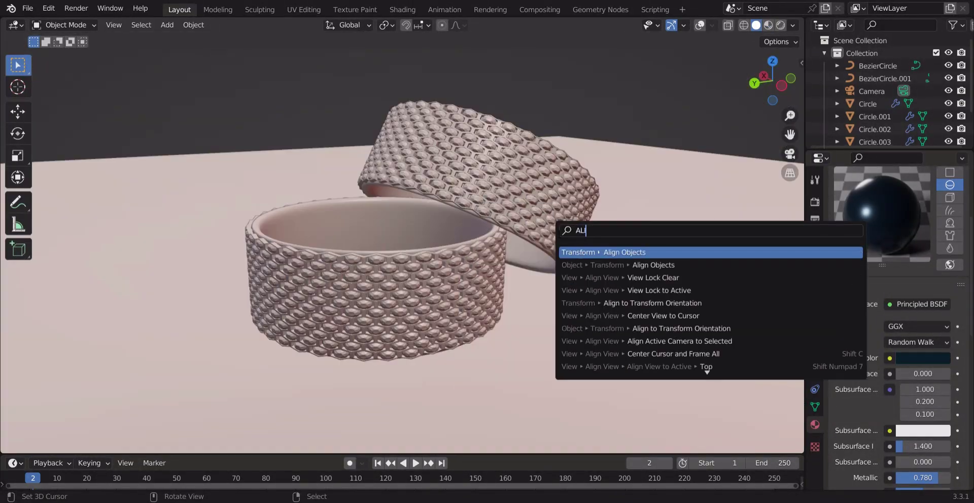
key("Down")
key("Down")
key("Down")
key("Down")
key("Down")
key("Down")
key("Down")
key("Down")
key("Down")
key("Down")
key("Down")
key("Down")
key("Down")
key("Down")
key("Up")
key("Up")
key("Up")
key("Return")
key("KP_0")
key("shift+alt+z")
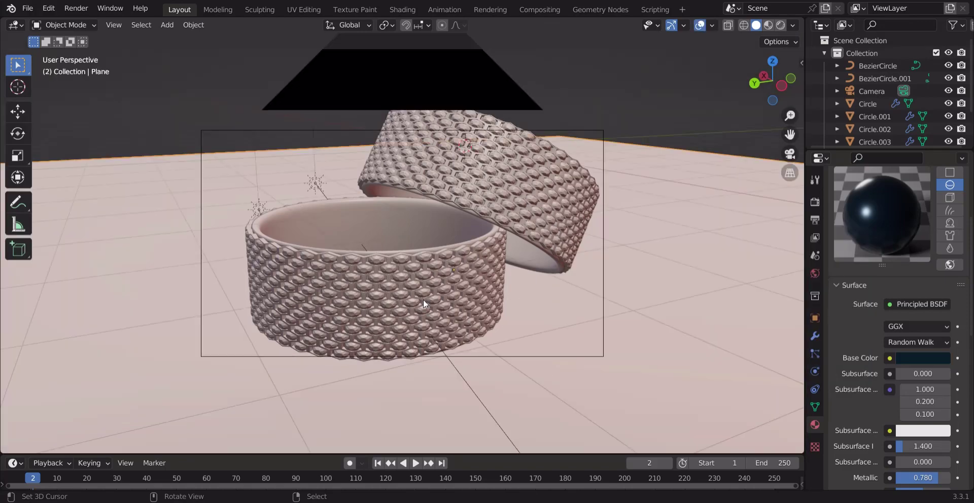
Step: Move the ground plane vertically in front view to meet the base of the rings, and return to the camera view
key("KP_1")
scroll(612, 361, "up", 5)
key("g")
key("z")
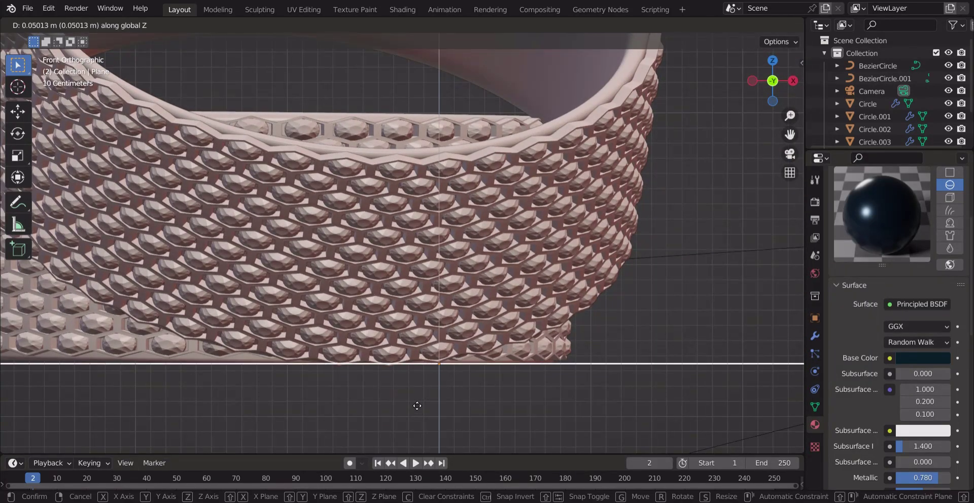
left_click(417, 407)
key("KP_0")
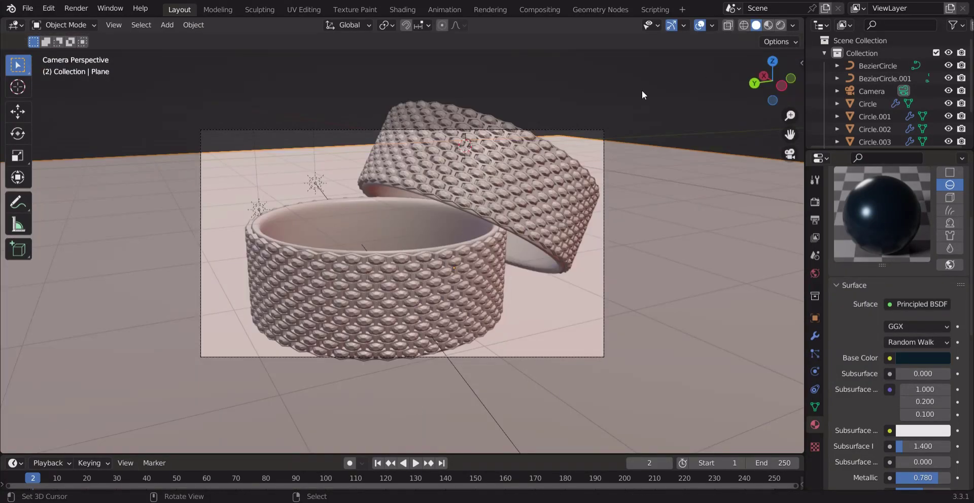
Step: Adjust and move the camera so both rings fit inside the frame with space around them
left_click(872, 91)
left_click_drag(916, 183, 882, 183)
key("g")
left_click(516, 284)
Step: Reposition the two sun lights above the camera frame and aim them, using rendered shading
left_click(343, 204)
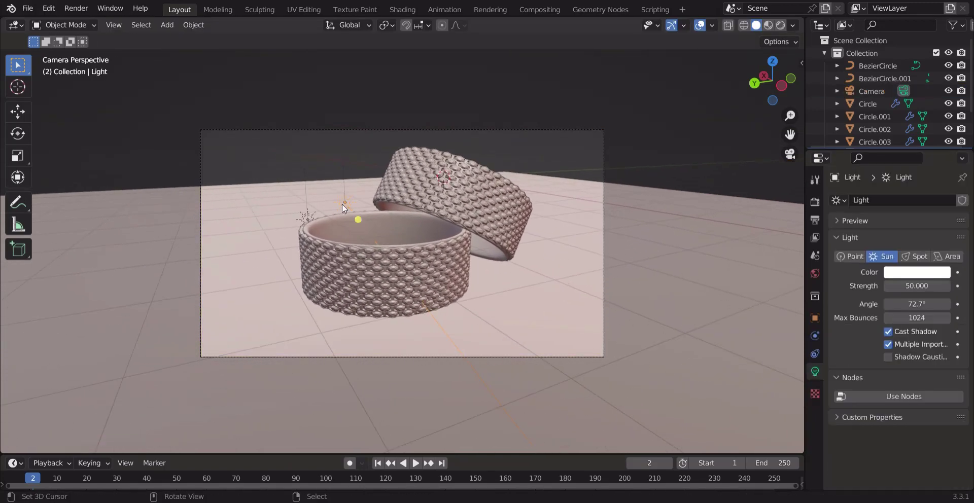
left_click(181, 87)
left_click(780, 26)
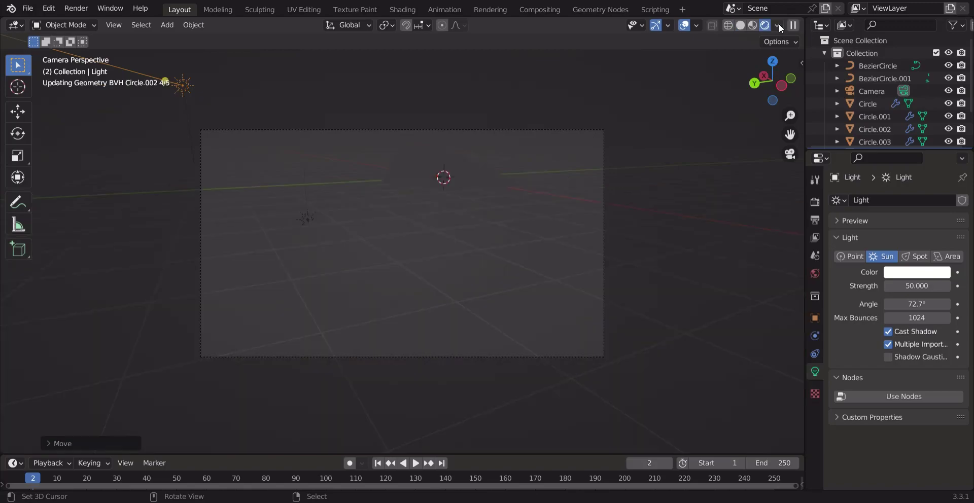
mouse_move(165, 80)
left_mouse_down()
mouse_move(386, 163)
mouse_move(375, 205)
left_mouse_up()
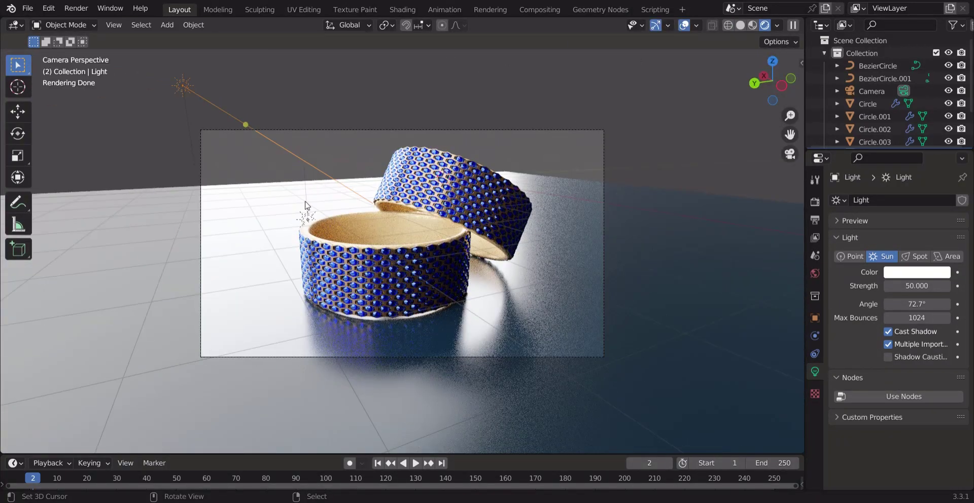
left_click_drag(326, 254, 666, 147)
Step: Darken the world background color to a near-black value of 0.004
left_click(815, 273)
left_click(915, 278)
left_click_drag(941, 159, 942, 190)
Step: Set the second sun light's angle to 104° and show the overlays
left_click(815, 371)
mouse_move(916, 303)
left_mouse_down()
mouse_move(954, 304)
mouse_move(924, 304)
left_mouse_up()
left_click(684, 26)
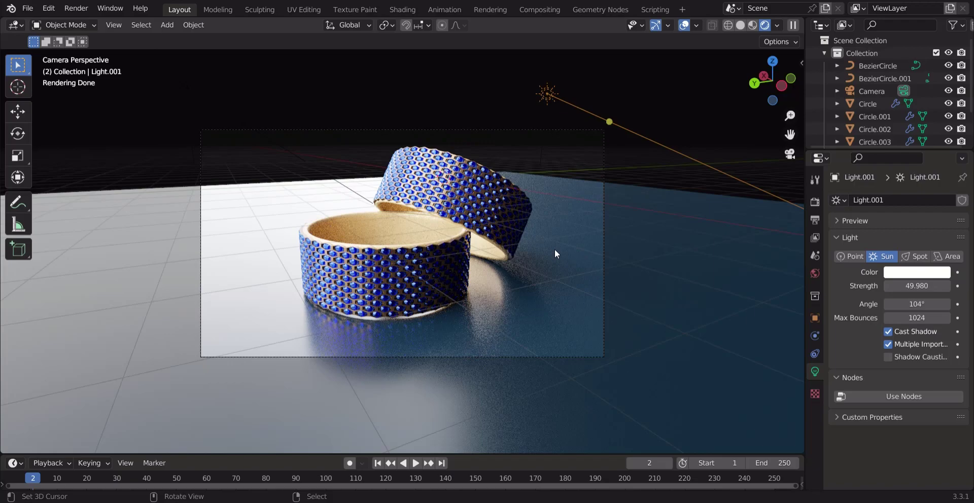
Step: Nudge the ground plane slightly along the Z axis and hide the overlays
left_click(546, 302)
key("g")
key("z")
left_click(549, 304)
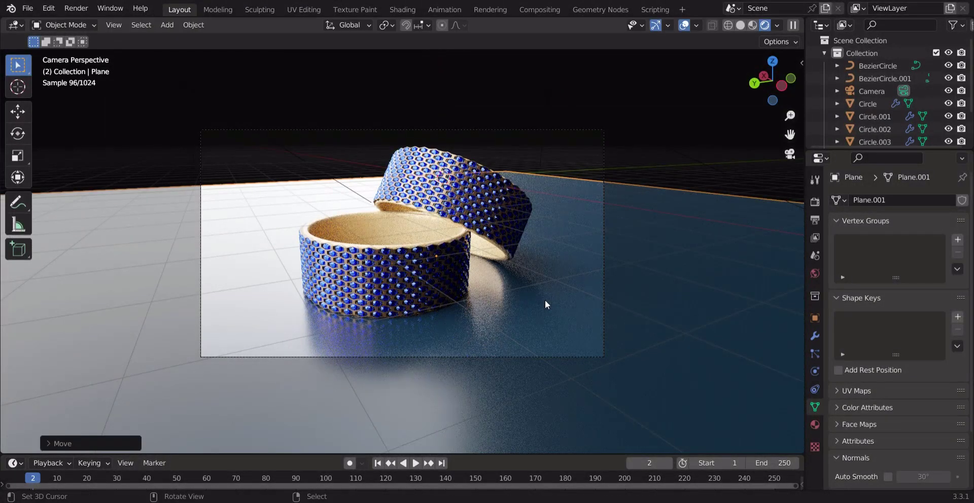
left_click(684, 26)
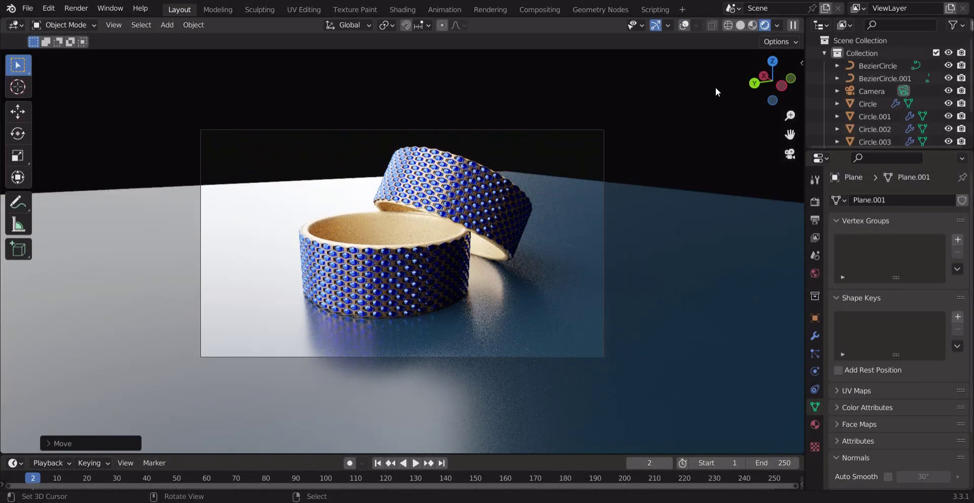
Step: Darken the plane material's base color to black with value 0.000 and set its specular to 0.069
left_click(815, 425)
scroll(910, 370, "down", 5)
left_click(911, 372)
left_click_drag(947, 265, 947, 283)
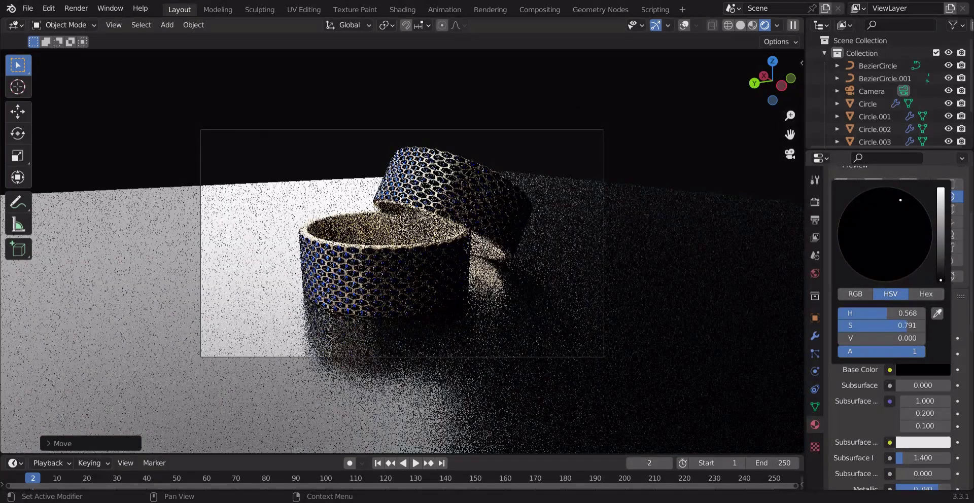
scroll(921, 346, "down", 3)
left_click_drag(922, 393, 900, 393)
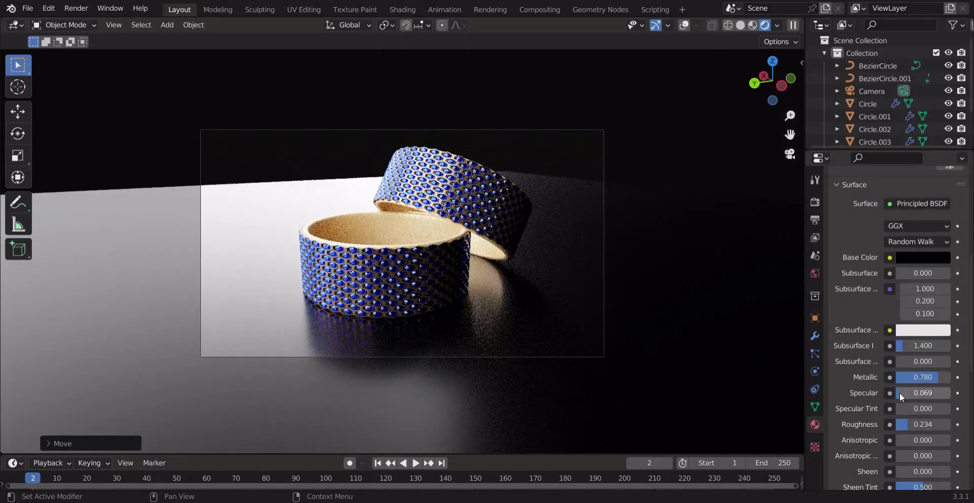
Step: Change the plane material's base color to a brighter medium-dark blue
left_click(918, 257)
left_click_drag(942, 167, 941, 150)
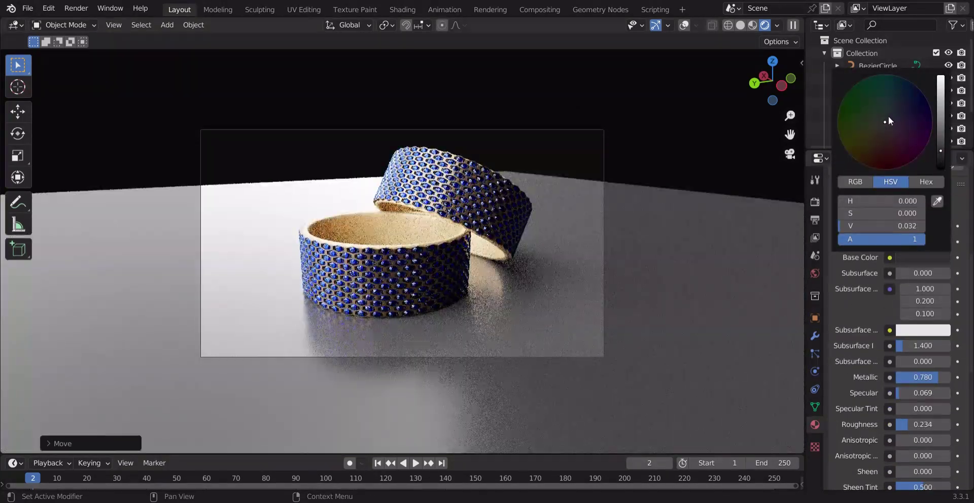
left_click_drag(888, 117, 899, 90)
mouse_move(941, 151)
left_mouse_down()
mouse_move(942, 166)
mouse_move(941, 141)
left_mouse_up()
left_click(911, 257)
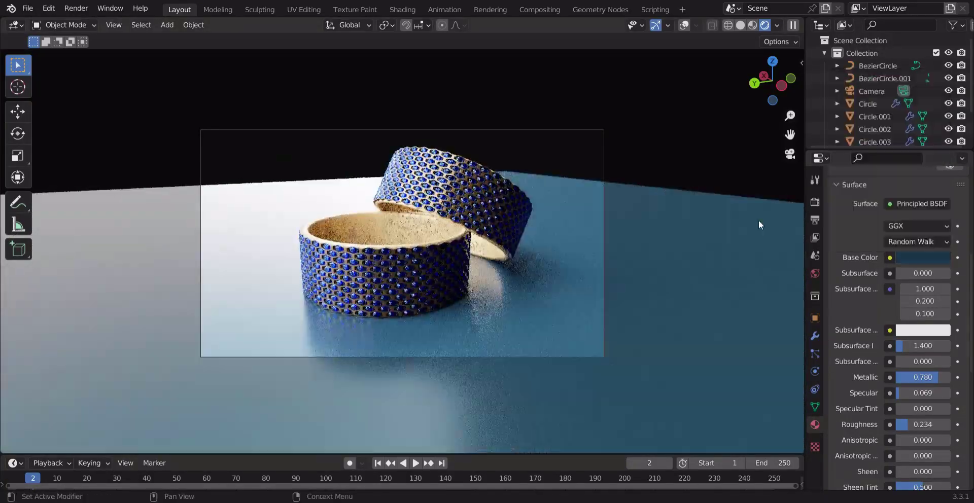
Step: Sample the blue of the rendered plane as the world background color and darken it to a deep teal blue
left_click(915, 257)
left_click(815, 273)
left_click(927, 279)
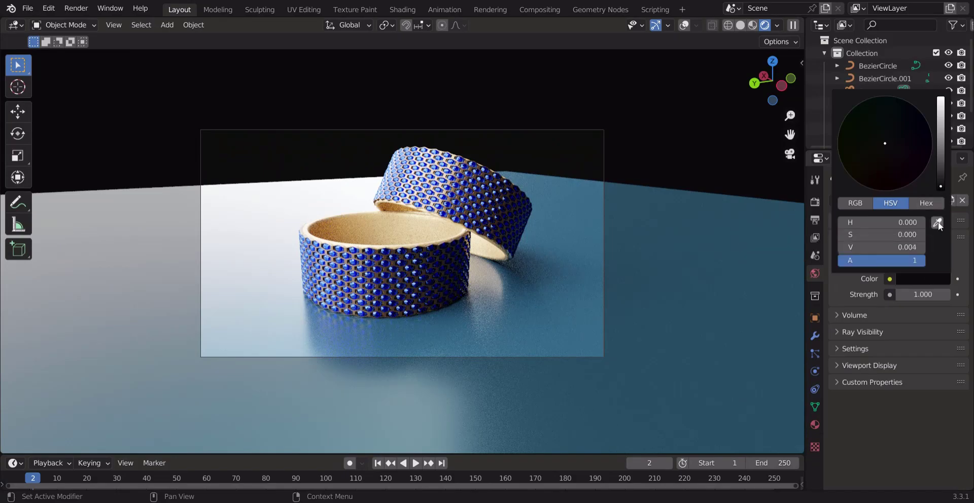
left_click(938, 223)
left_click(782, 279)
left_click(910, 278)
left_click_drag(941, 152, 940, 173)
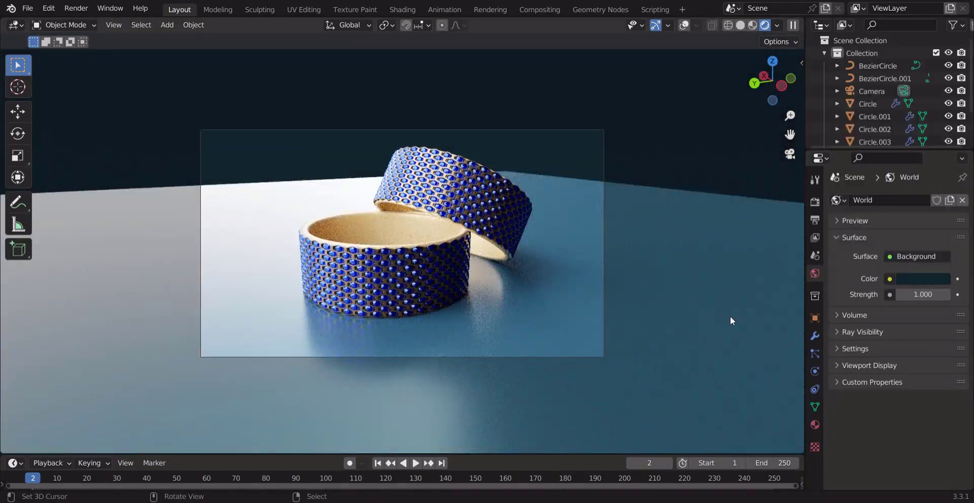
Step: Set the plane material's base color to hue 0.486, saturation 0.672, value 0.005, with subsurface anisotropy 0.174 and roughness 0.225
left_click(815, 424)
left_click(923, 339)
left_click_drag(942, 224, 941, 246)
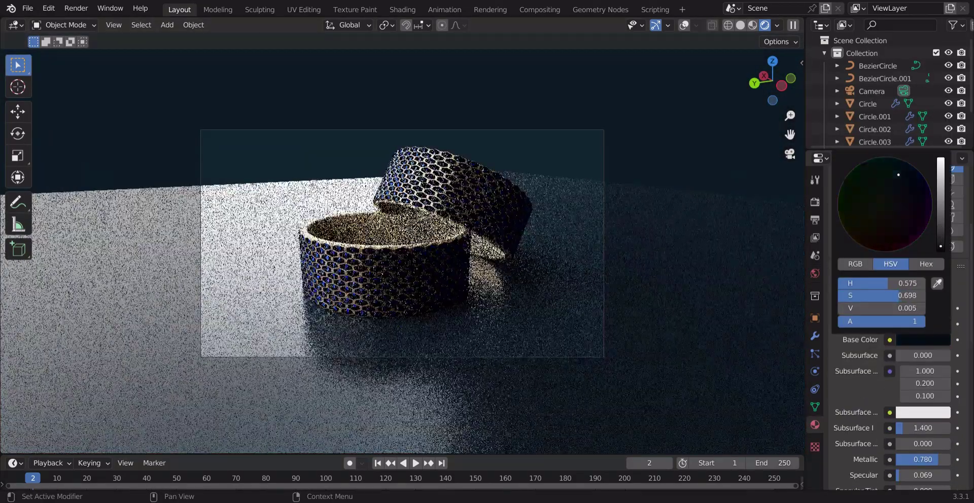
left_click_drag(903, 445, 912, 444)
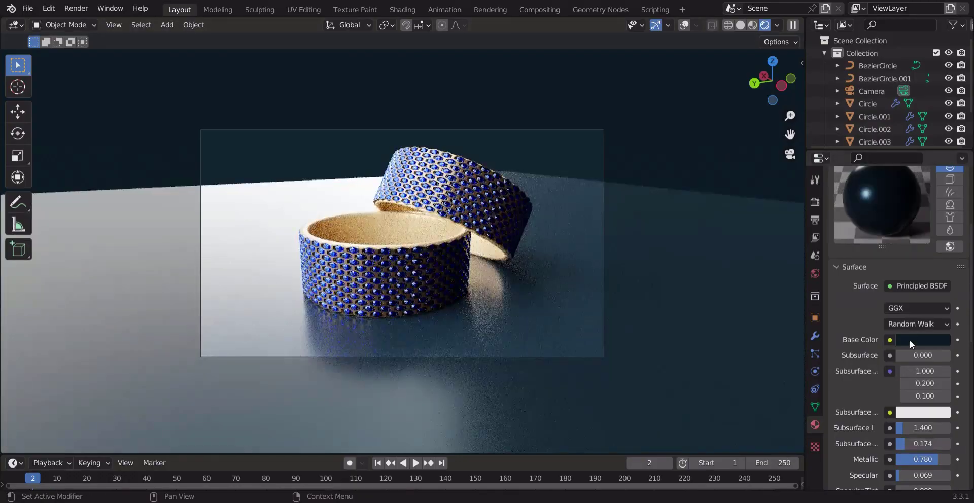
left_click(910, 340)
left_click_drag(941, 236, 940, 246)
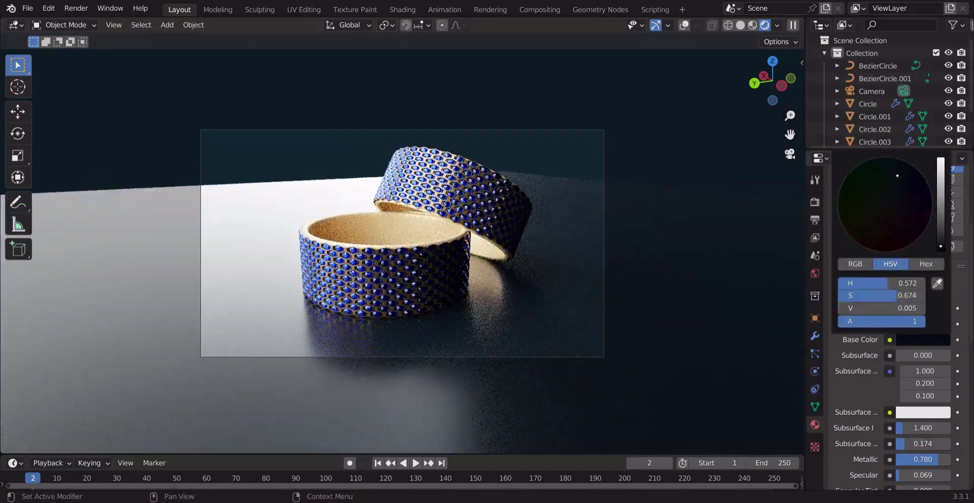
left_click_drag(897, 175, 883, 174)
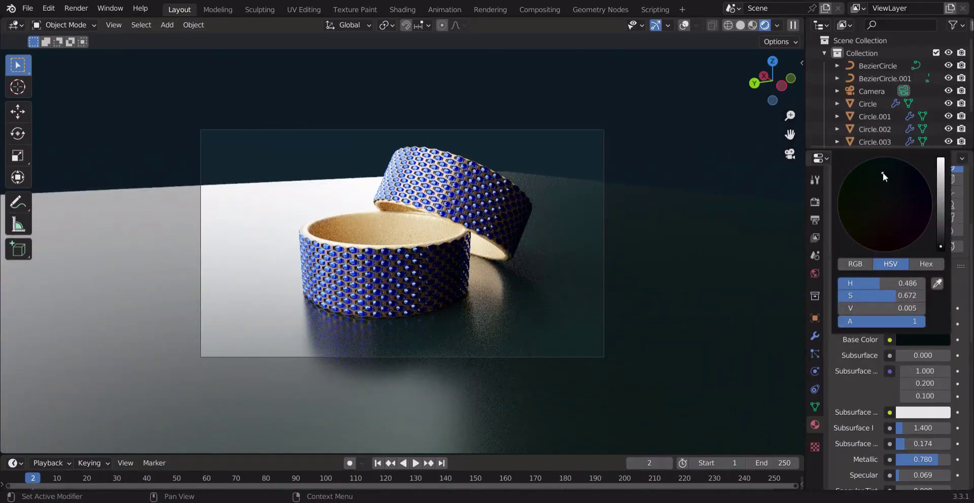
scroll(899, 395, "down", 5)
mouse_move(906, 387)
left_mouse_down()
mouse_move(898, 387)
mouse_move(908, 386)
left_mouse_up()
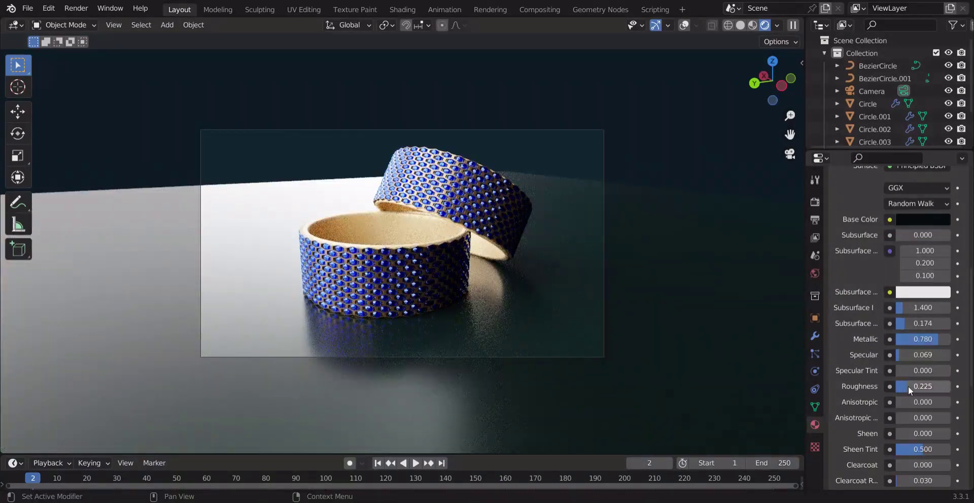
Step: Scale down the ground plane, extrude its far edges upward into backdrop walls, and check them in rendered shading
left_click(744, 28)
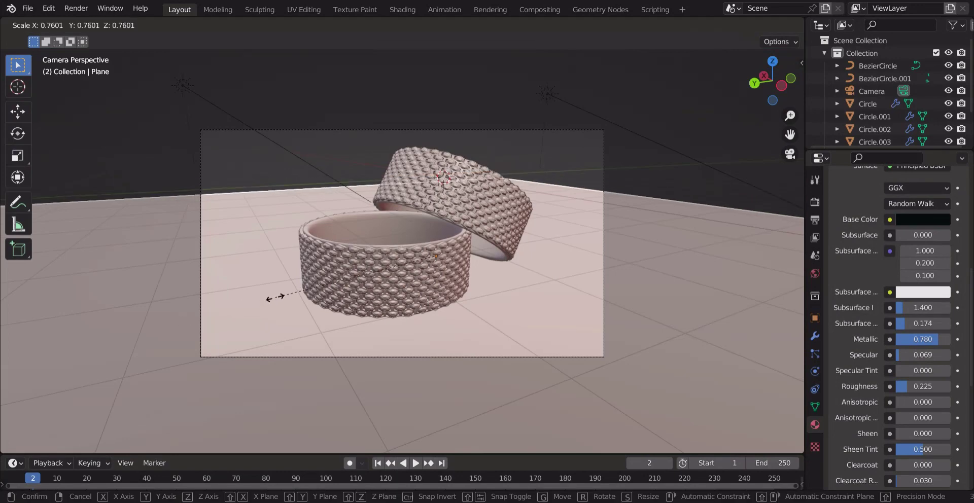
key("Tab")
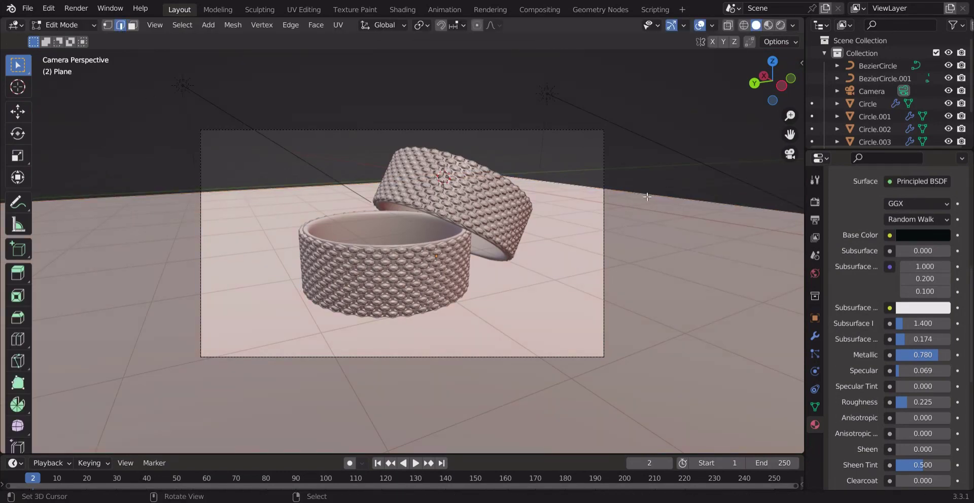
left_click(474, 446)
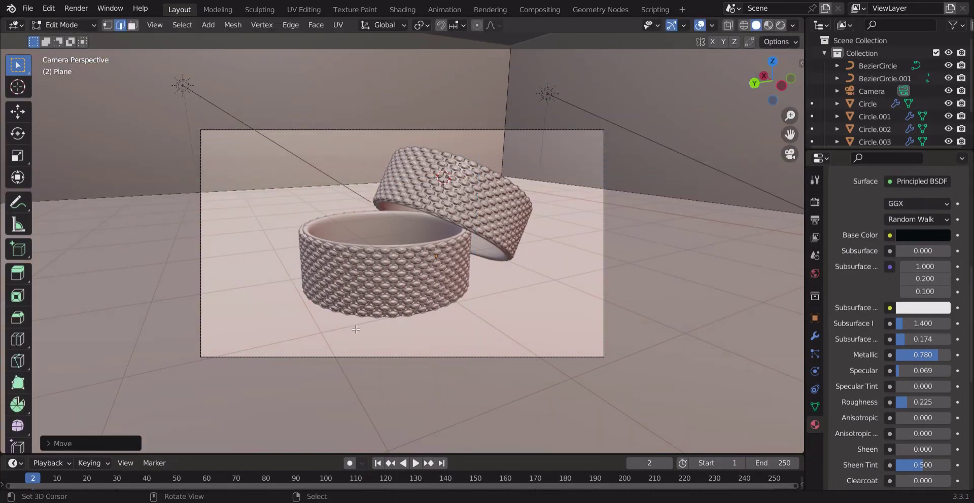
key("Tab")
left_click(781, 26)
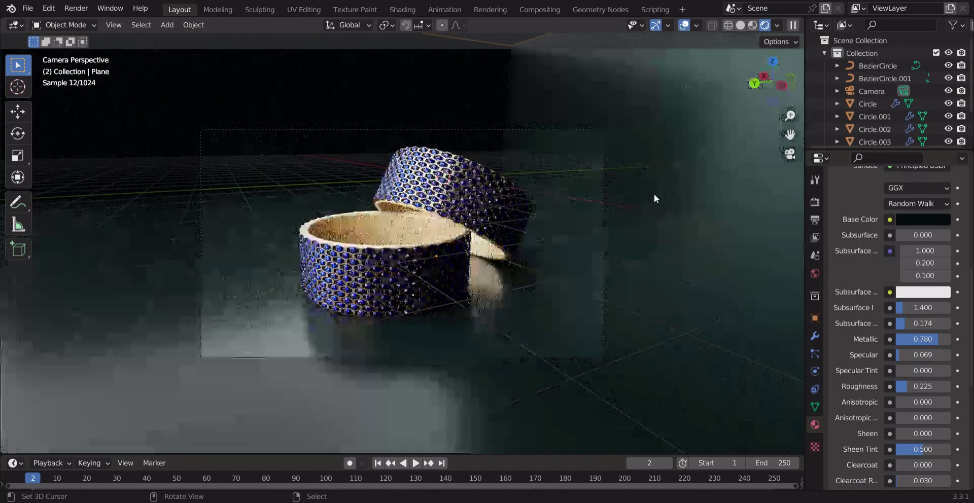
left_click(740, 25)
Step: Bevel the edges where the floor meets the backdrop walls with multiple segments to form a curved transition
key("Tab")
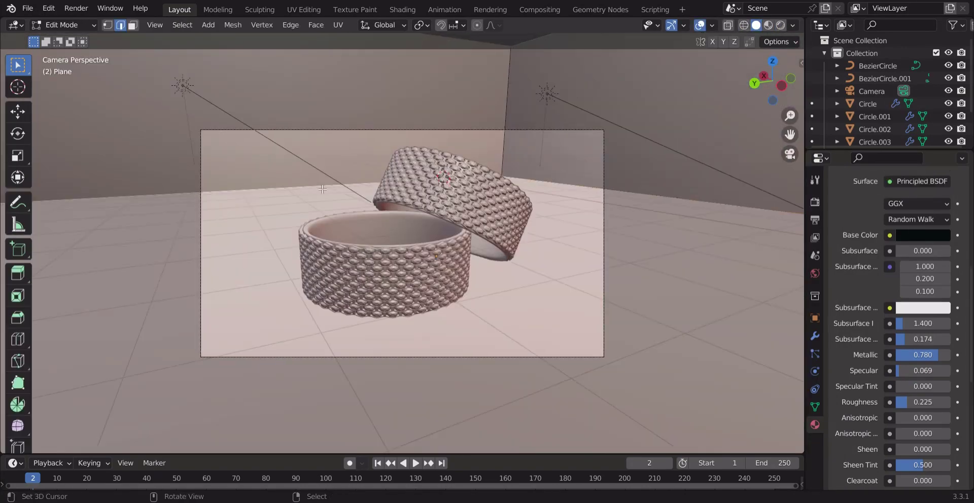
key("ctrl+b")
scroll(232, 198, "up", 4)
left_click(139, 217)
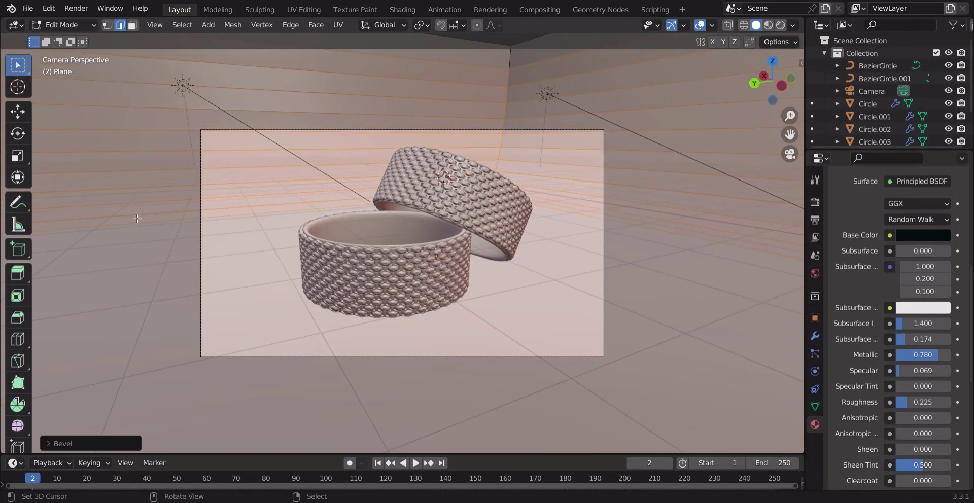
key("Tab")
Step: Apply Shade Smooth to the backdrop plane and view it in rendered shading with overlays hidden
key("space")
left_click(297, 225)
type("smoo")
key("Return")
key("Tab")
key("Tab")
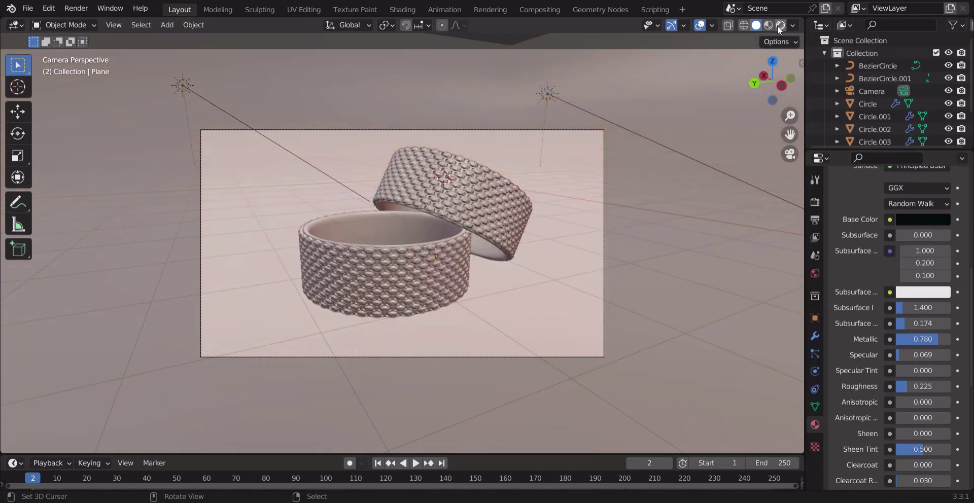
left_click(779, 25)
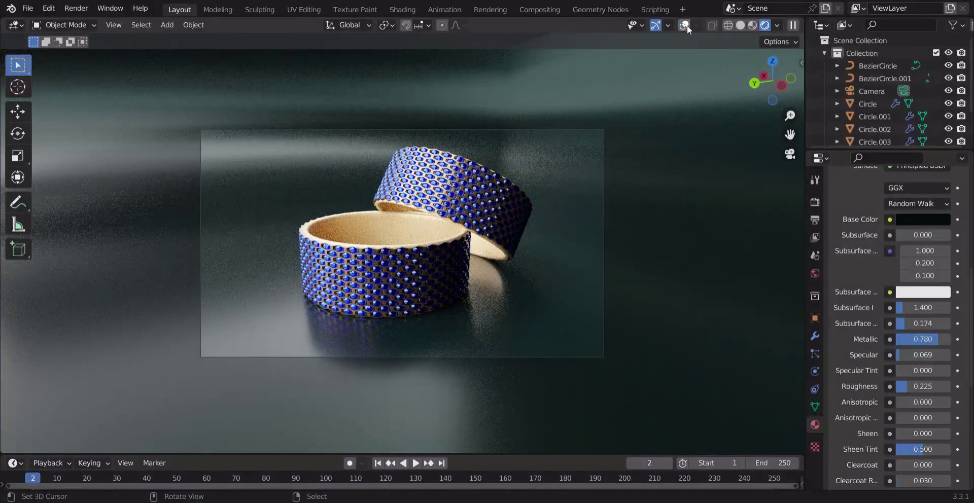
Step: Add a Subdivision Surface modifier to the backdrop plane and set its viewport level to 2
left_click(815, 336)
left_click(898, 200)
left_click(726, 426)
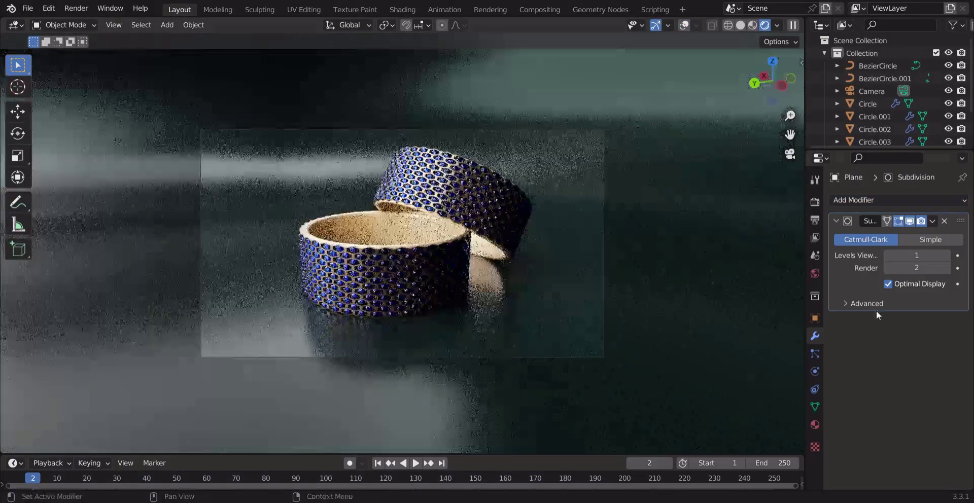
left_click(947, 255)
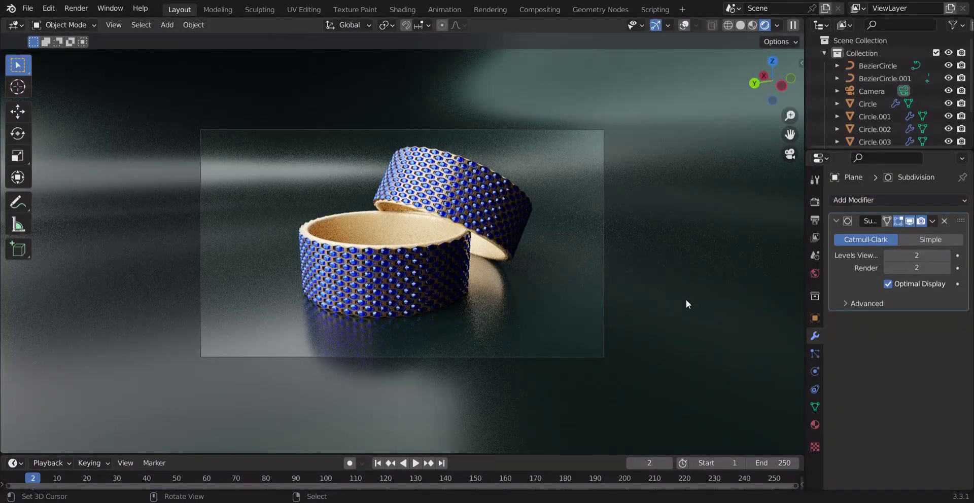
Step: Set the backdrop material's roughness to 0.500 and its metallic to 0.716
left_click(815, 425)
scroll(912, 372, "down", 10)
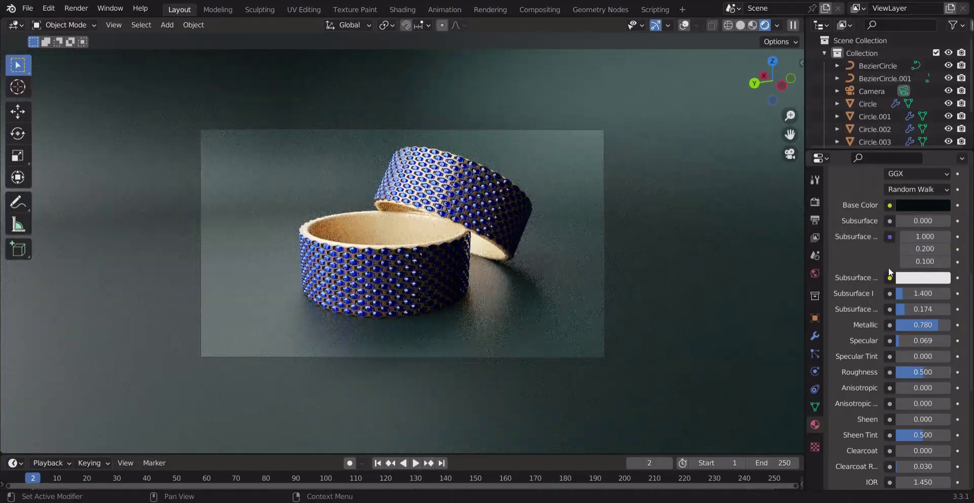
scroll(888, 267, "up", 3)
left_click(922, 259)
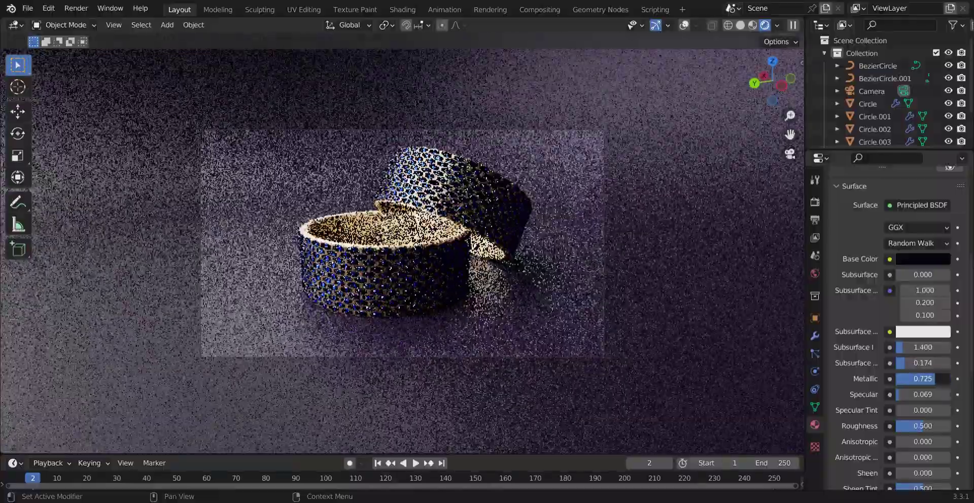
Step: Change the backdrop material's base color to a muted dark purple with hue 0.853, saturation 0.425 and value 0.014
left_click(921, 259)
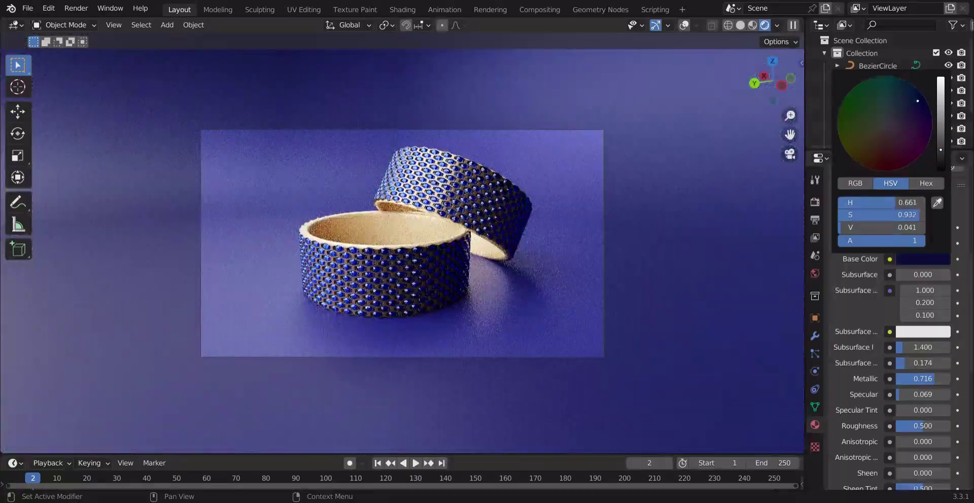
left_click_drag(903, 86, 882, 150)
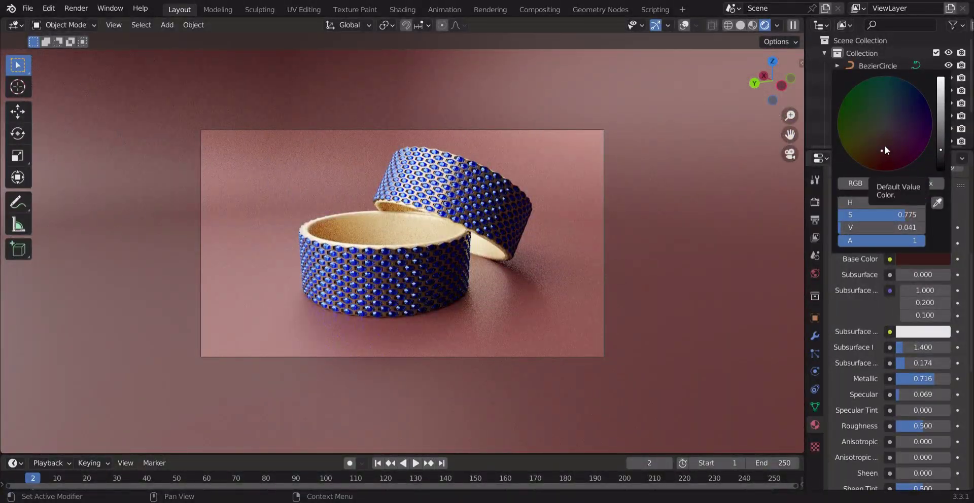
left_click_drag(884, 150, 896, 132)
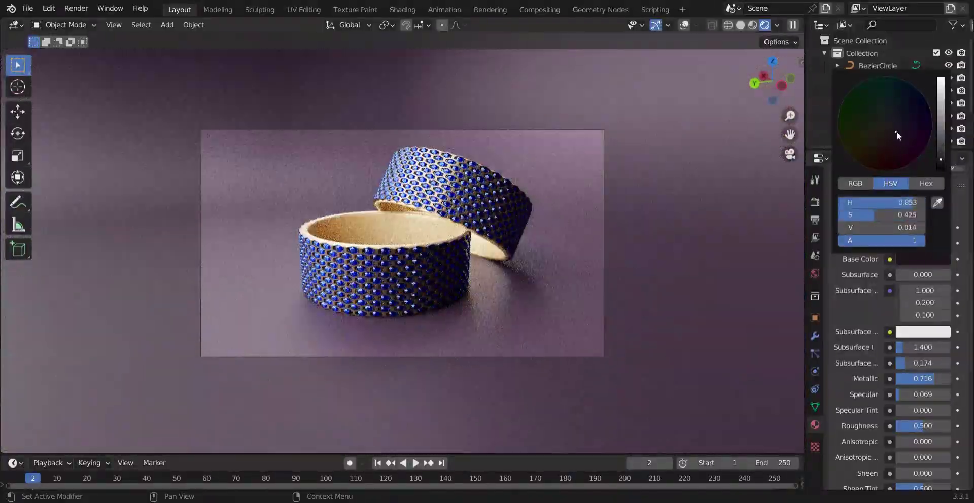
Step: Set the backdrop material's subsurface anisotropy to 0.541 and its specular to 0.601
left_click_drag(905, 363, 925, 364)
mouse_move(901, 394)
left_mouse_down()
mouse_move(945, 394)
mouse_move(910, 395)
left_mouse_up()
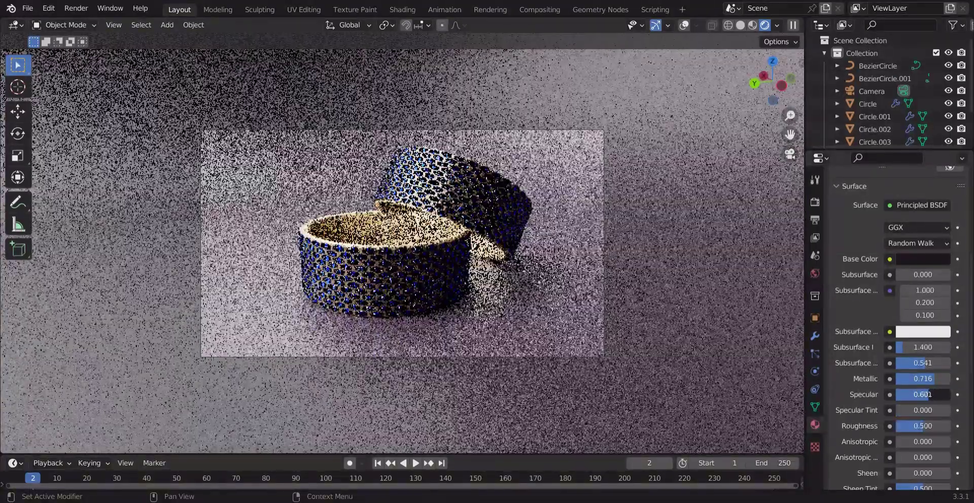
Step: Set the backdrop material's roughness to 1.000 and its specular to 0.261
left_click_drag(928, 426, 951, 427)
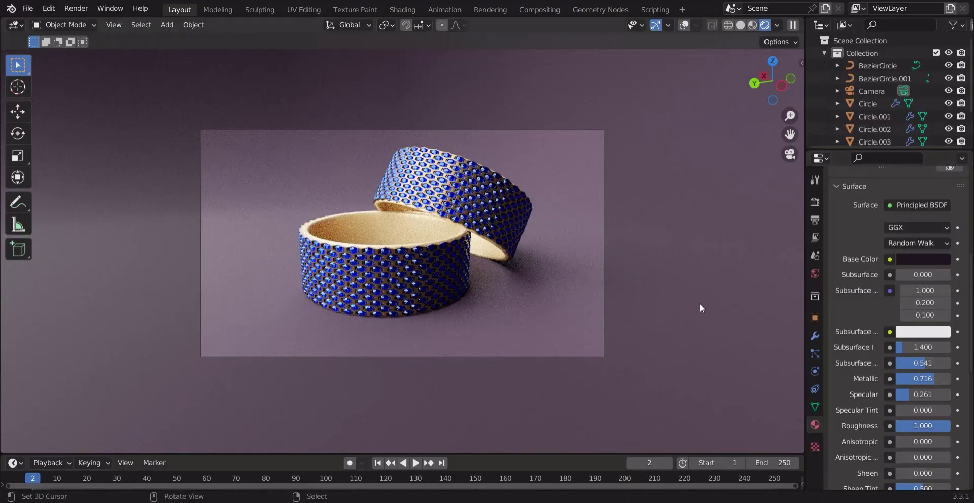
Step: Move the camera back from the two rings to leave more backdrop around them in the frame
left_click(858, 92)
scroll(850, 229, "up", 3)
left_click_drag(917, 250, 891, 250)
key("g")
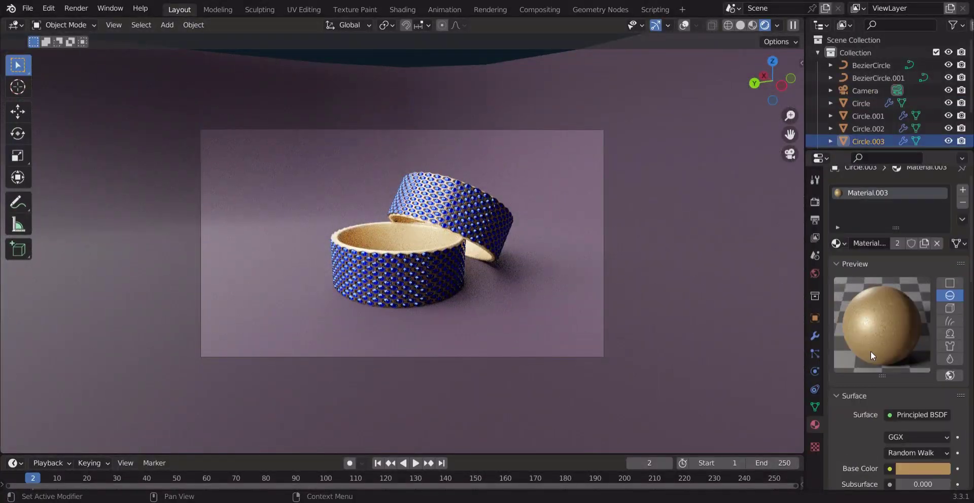
Step: Darken the inner band material's base color to hue 0.075, saturation 0.787, value 0.264, and remove the Noise Texture from its roughness
scroll(871, 351, "down", 8)
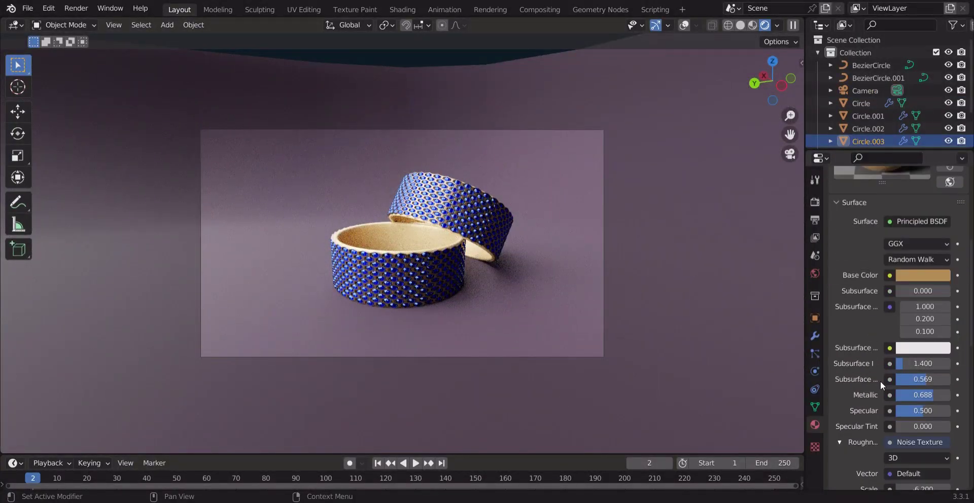
left_click(923, 275)
left_click_drag(939, 167, 939, 134)
left_click(915, 276)
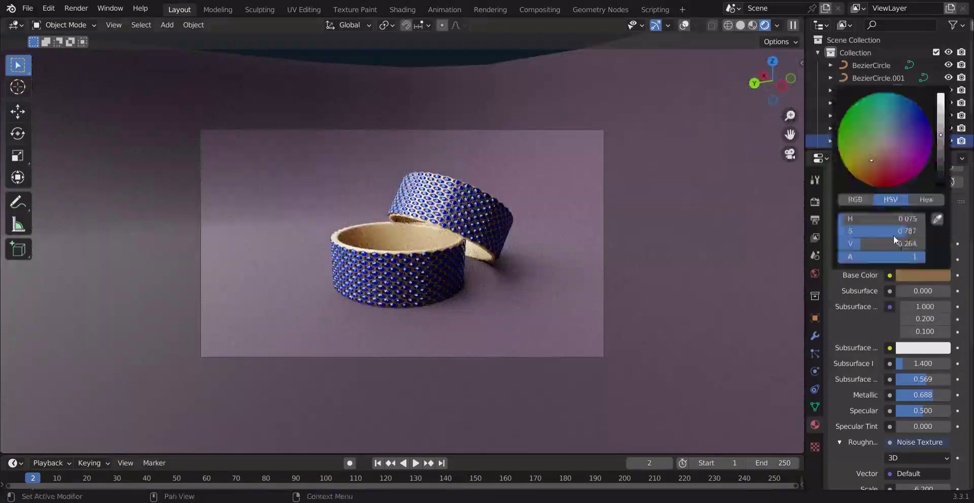
left_click(890, 442)
left_click(900, 28)
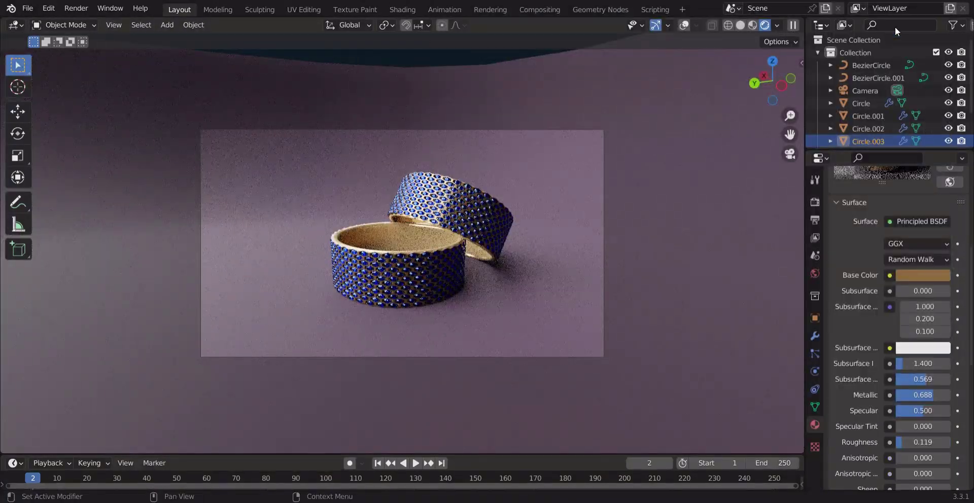
Step: Mute the inner band material's base color to a greyish brown and set its specular to 0.326
left_click(923, 275)
scroll(902, 151, "down", 4)
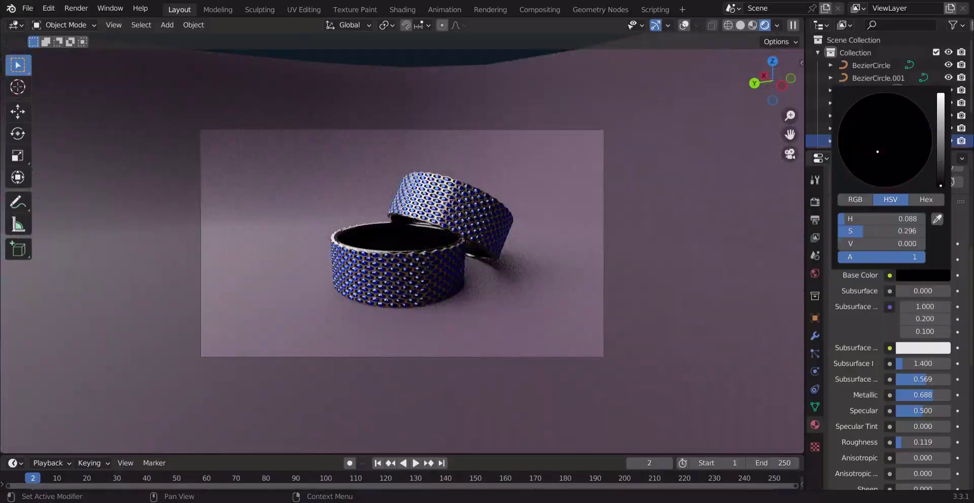
scroll(885, 151, "up", 8)
left_click_drag(923, 411, 937, 411)
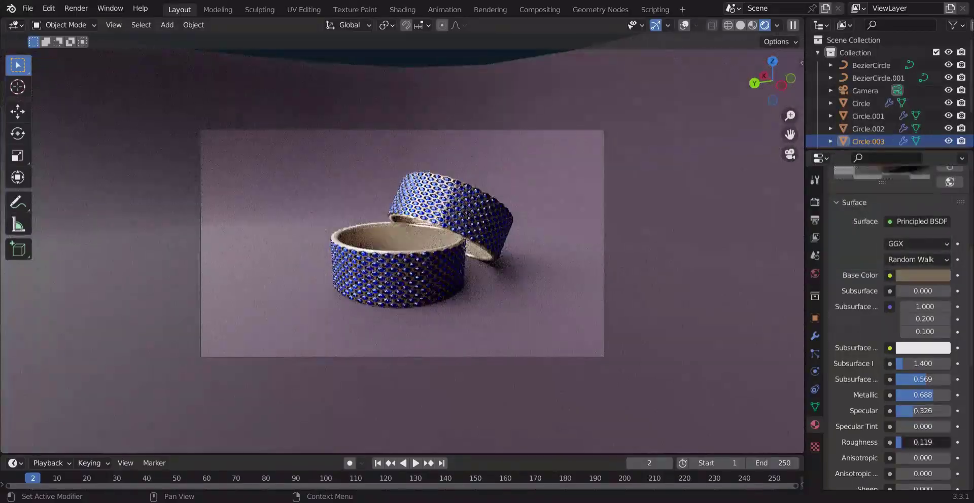
Step: Change the inner band material's base color to a golden orange, with roughness 0.220 and metallic 0.844
left_click(902, 276)
left_click_drag(881, 151, 869, 166)
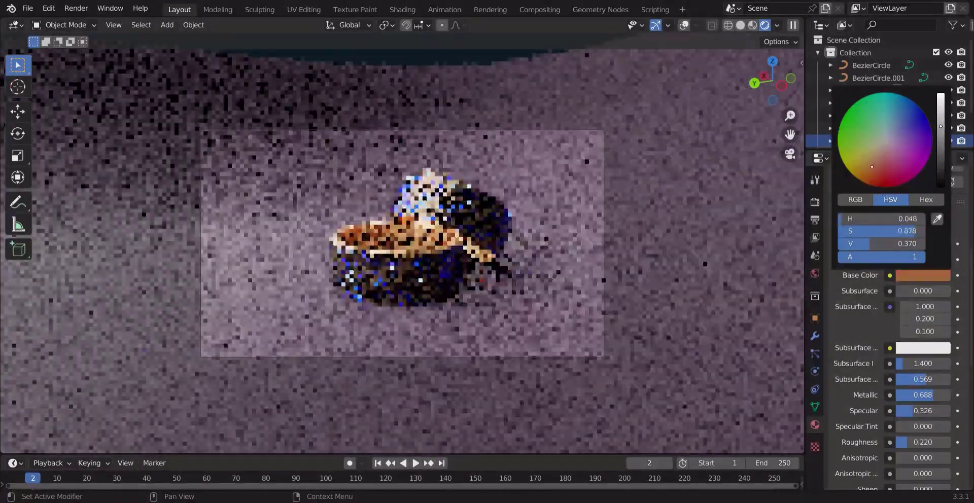
left_click_drag(931, 393, 942, 395)
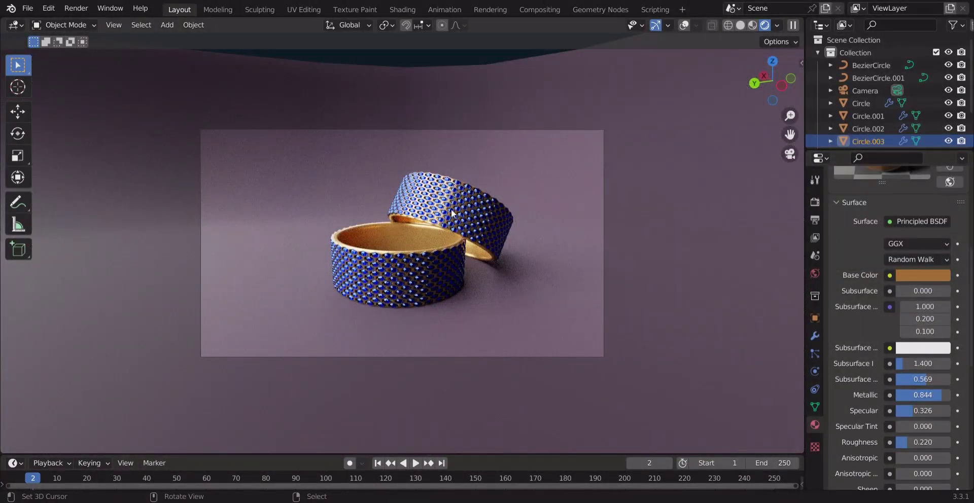
Step: Add an empty material slot to the tilted ring's Circle object and remove its blue glass slot, Material.002
left_click(861, 103)
left_click(858, 215)
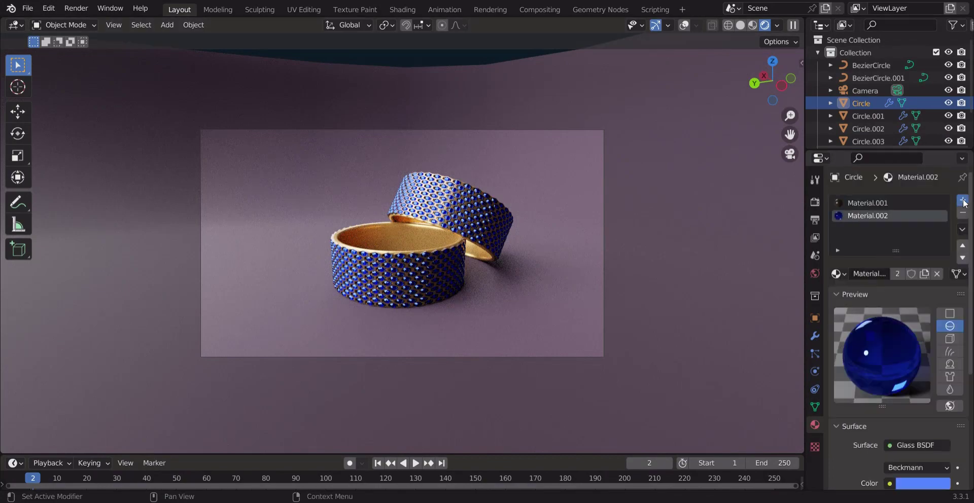
left_click(964, 202)
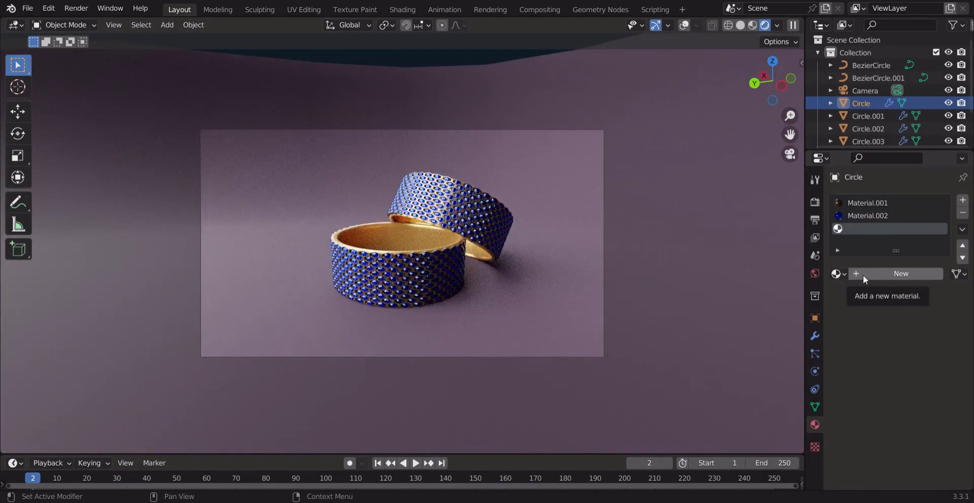
left_click(873, 215)
left_click(963, 214)
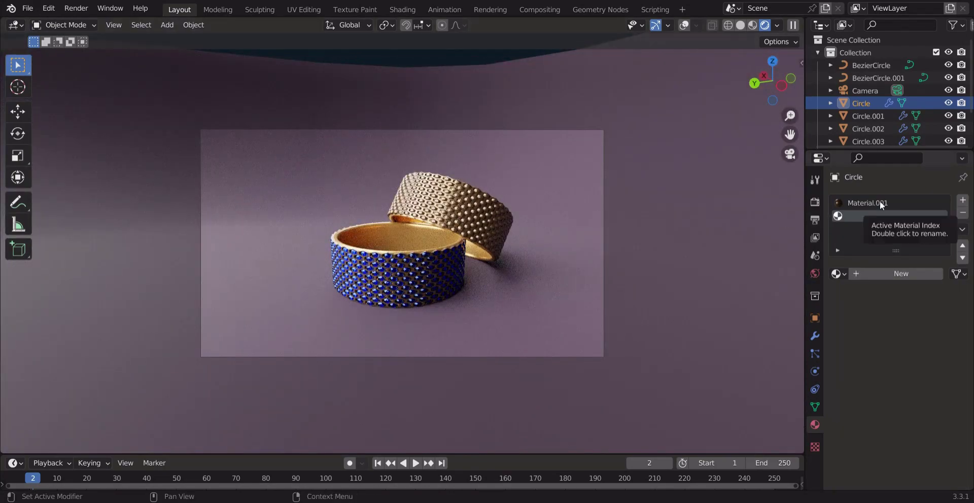
Step: Create a new material in the empty slot while editing the Circle mesh in solid shading
left_click(740, 26)
key("Tab")
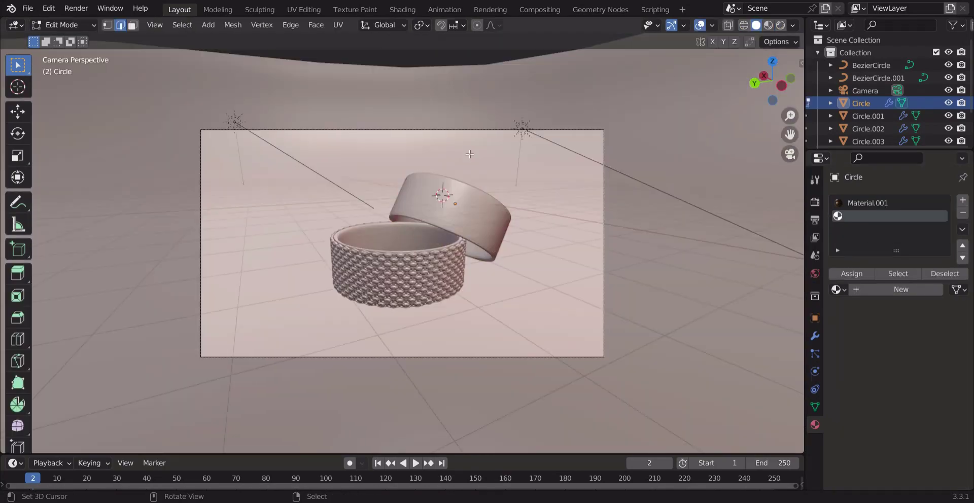
key("KP_7")
scroll(429, 404, "up", 5)
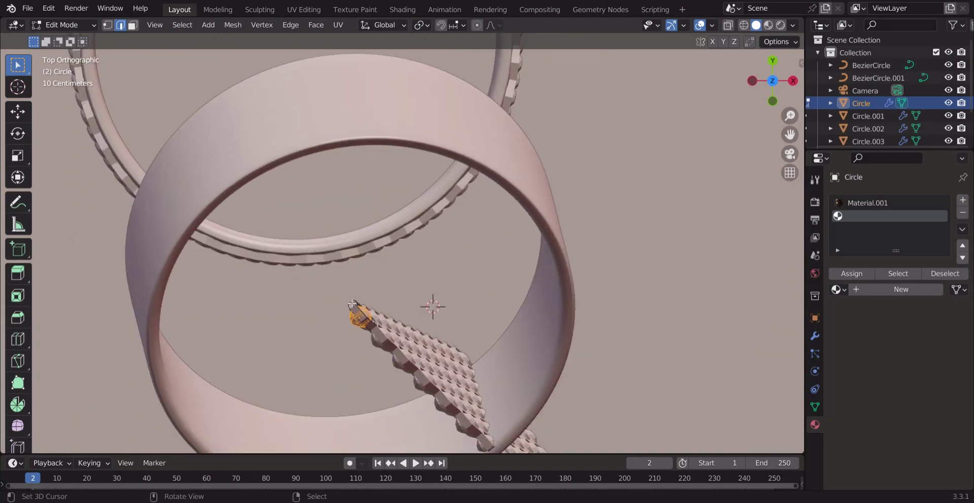
left_click(884, 291)
scroll(867, 383, "down", 8)
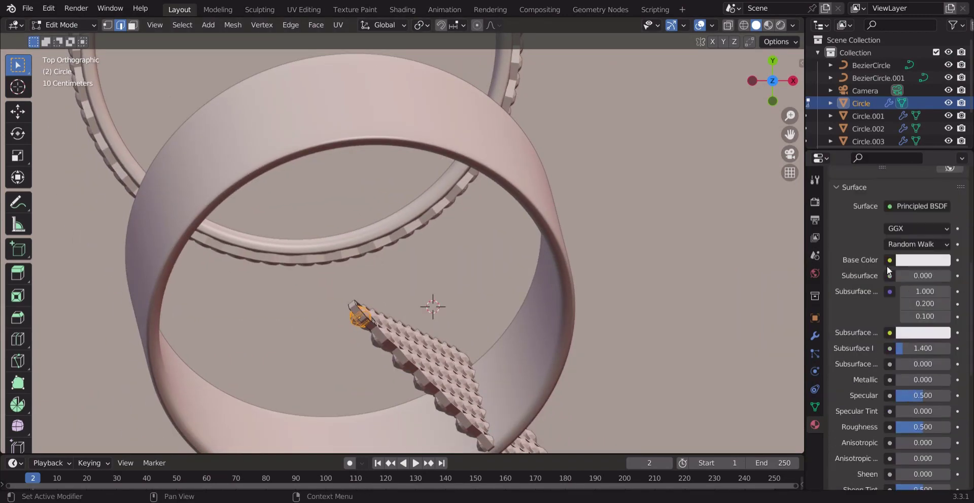
Step: Change the new material's shader to Glass BSDF with roughness 0.032 and IOR 1.750, and preview it in rendered shading
left_click(902, 203)
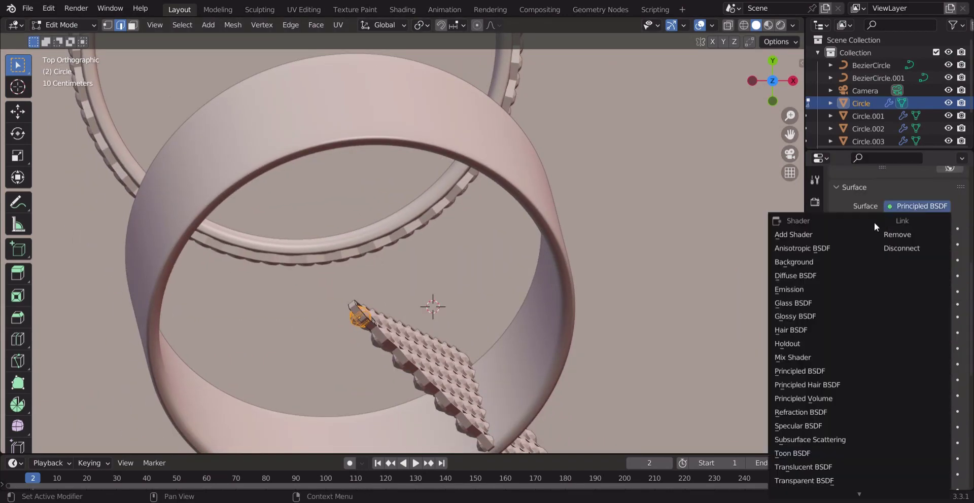
left_click(790, 305)
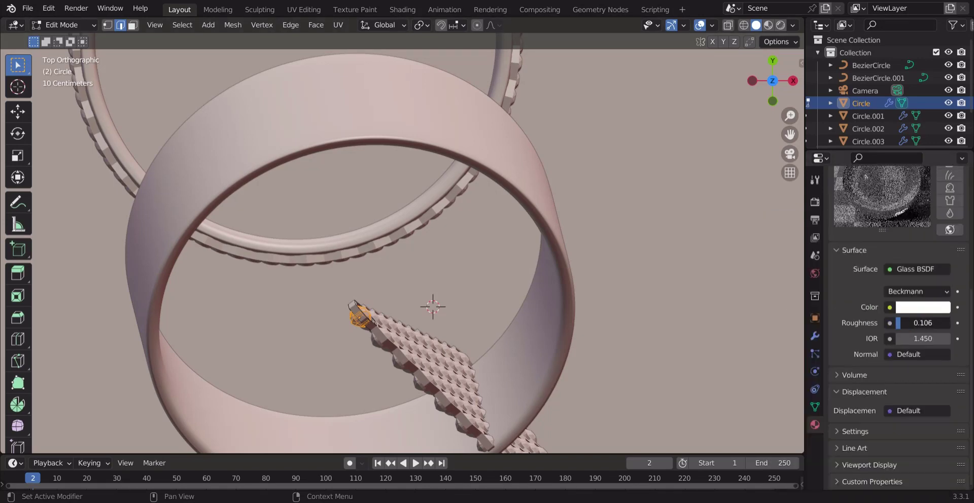
left_click(923, 307)
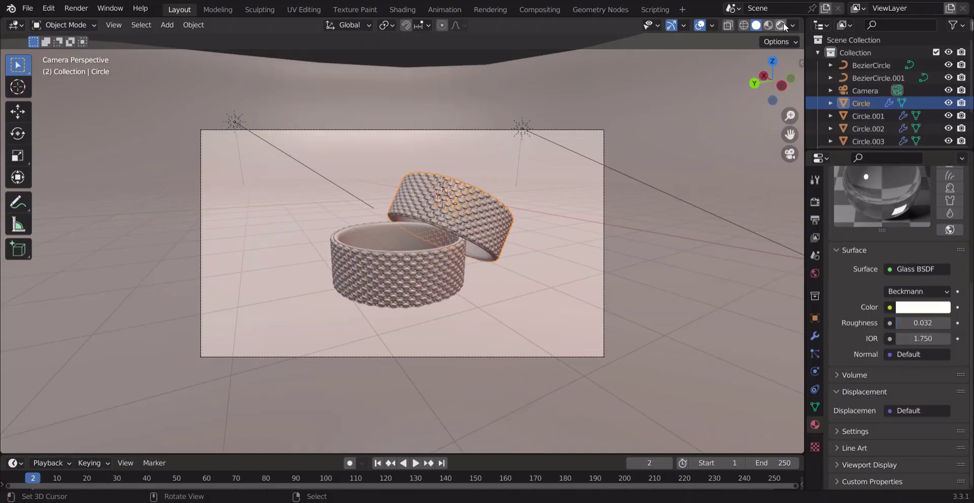
left_click(782, 25)
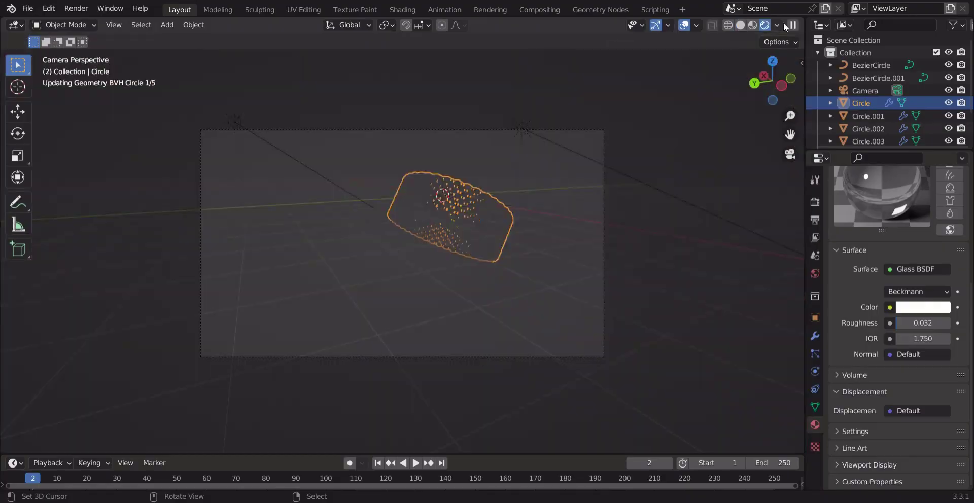
key("Home")
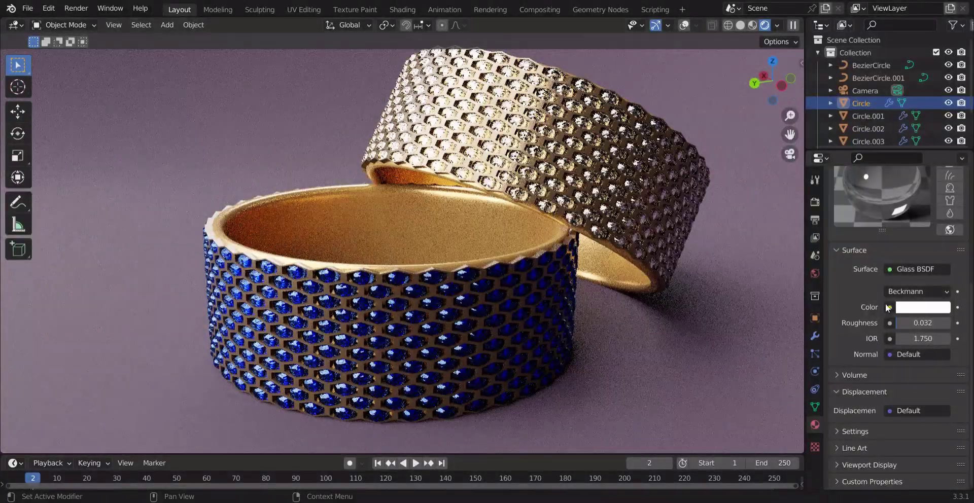
Step: Try a violet tint (hue 0.683, saturation 0.774) on the tilted ring's glass diamonds, and settle on a pinkish red
left_click(923, 307)
left_click_drag(893, 184, 906, 163)
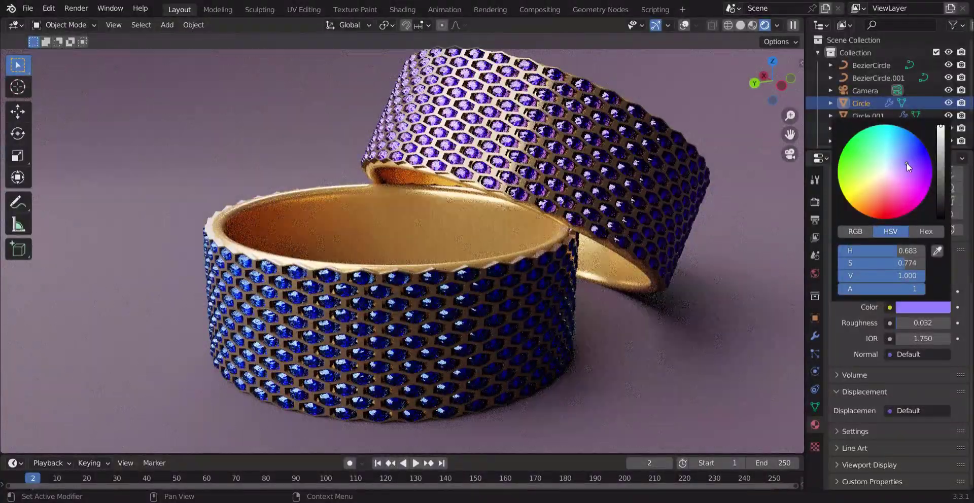
scroll(402, 244, "down", 3)
left_click(910, 308)
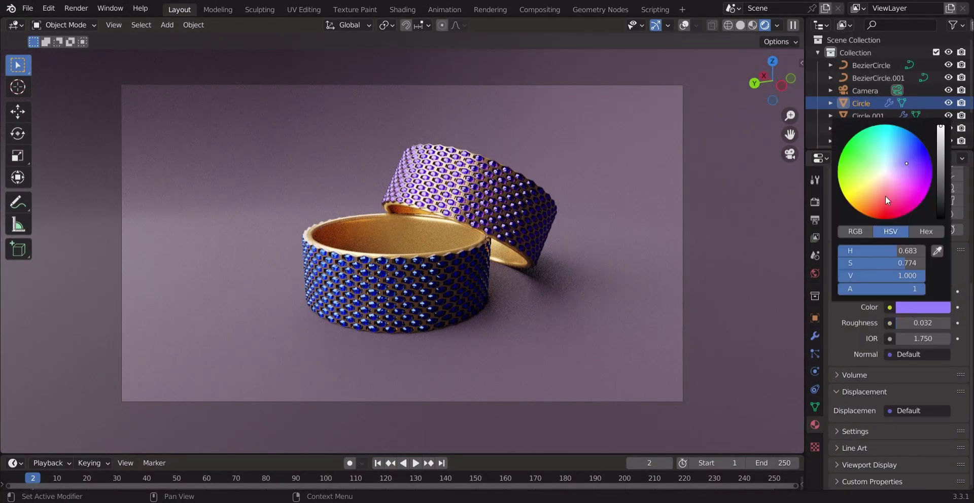
left_click(885, 196)
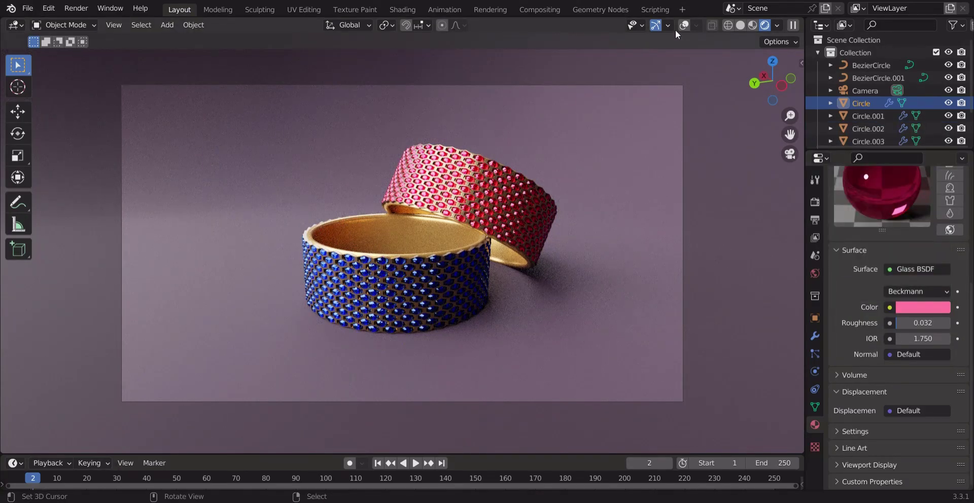
Step: Examine the blue and red glass diamonds and the gold inner bands up close in the rendered preview
scroll(436, 264, "up", 2)
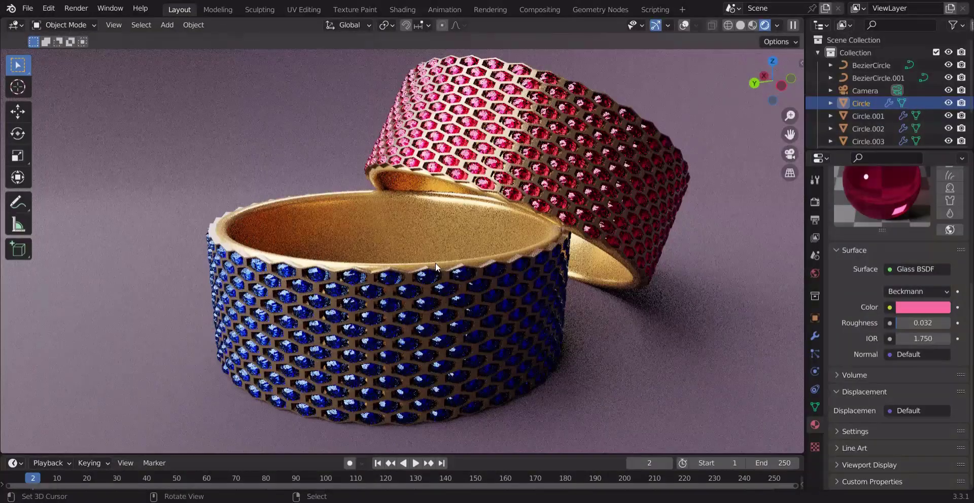
scroll(436, 264, "up", 3)
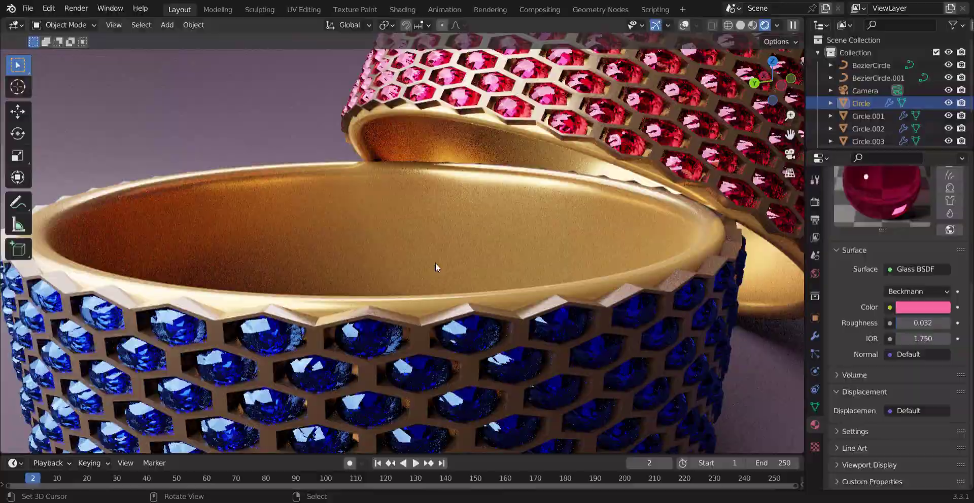
scroll(436, 266, "down", 5)
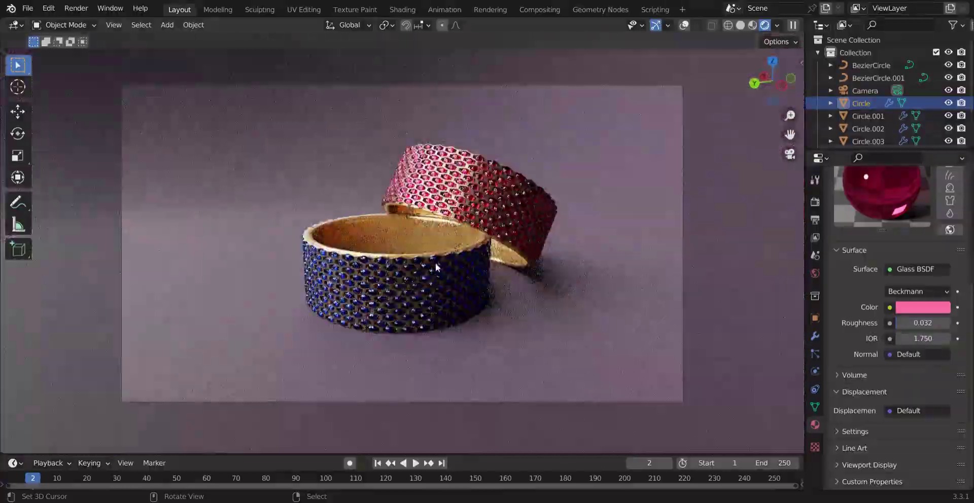
key("KP_0")
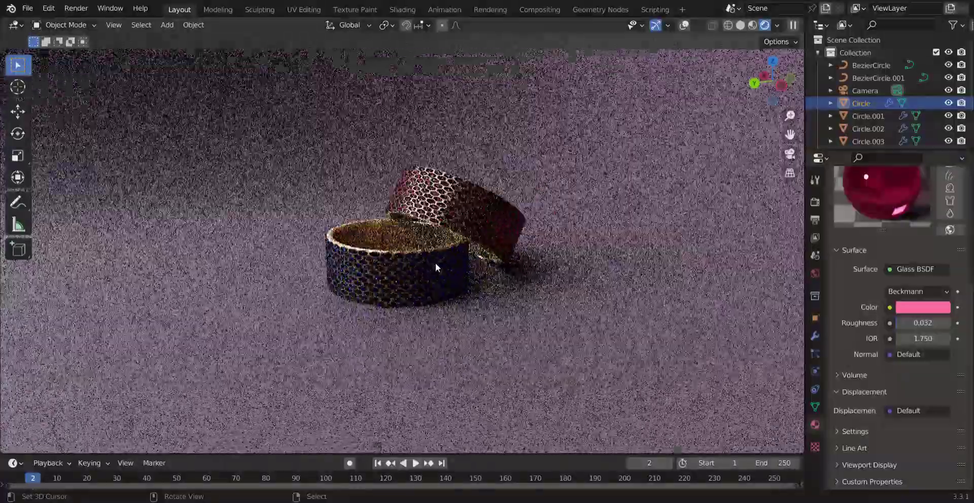
scroll(435, 263, "up", 6)
scroll(435, 263, "down", 2)
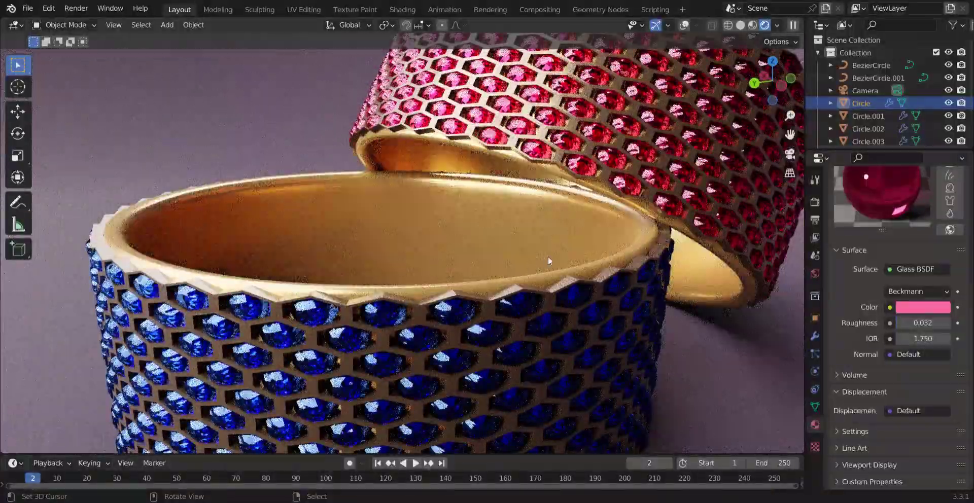
Step: Align the active camera to a lower viewing angle that shows both rings
scroll(548, 261, "down", 4)
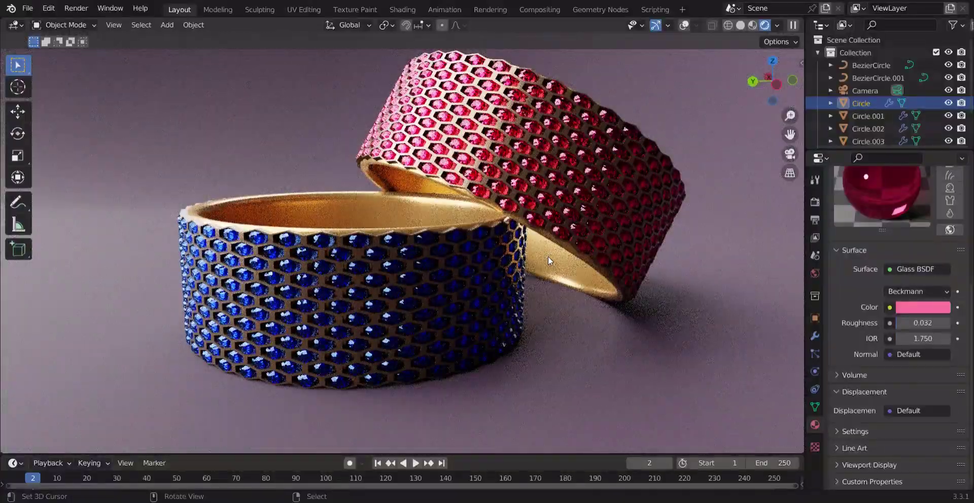
scroll(548, 257, "down", 1)
scroll(568, 256, "down", 1)
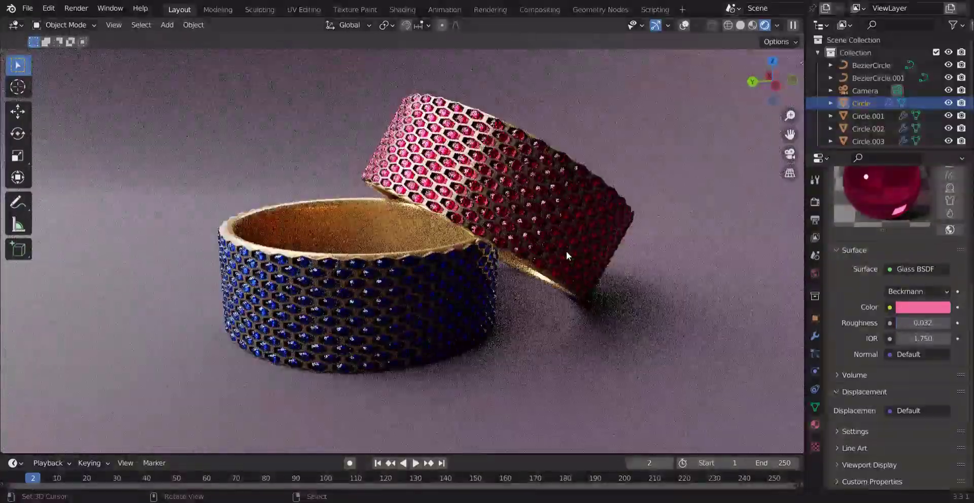
key("F3")
type("ali")
left_click(609, 341)
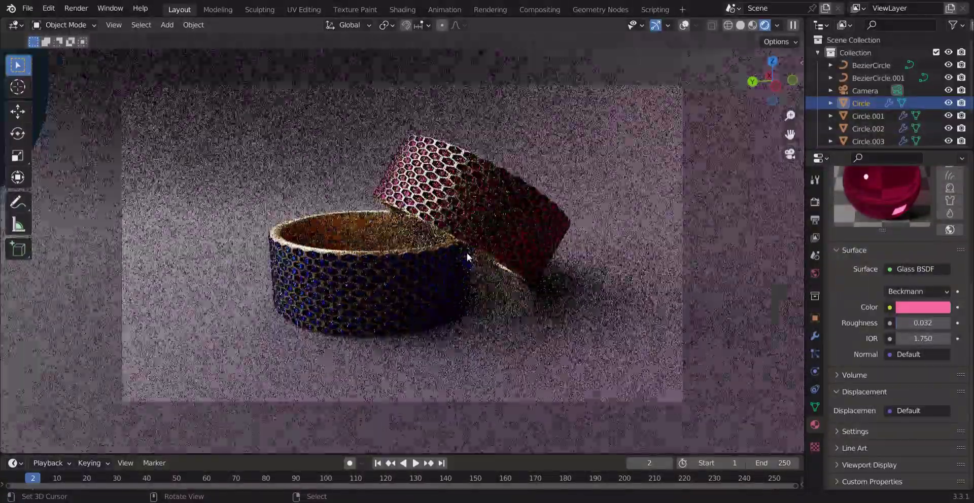
Step: Change the backdrop material's base color to a darker, less saturated near-black and set its roughness to 0.541
right_click(477, 335)
left_click(928, 303)
left_click_drag(901, 177, 889, 182)
left_click_drag(940, 198, 940, 207)
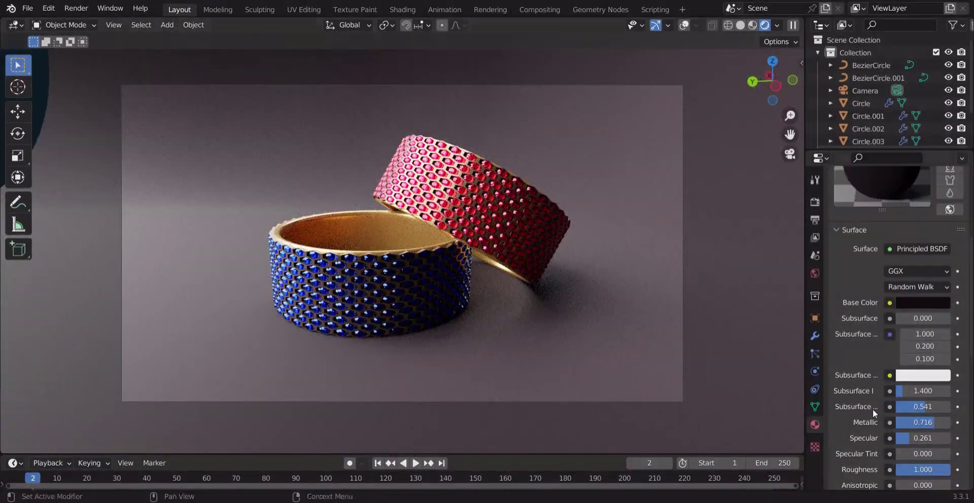
left_click_drag(942, 472, 927, 473)
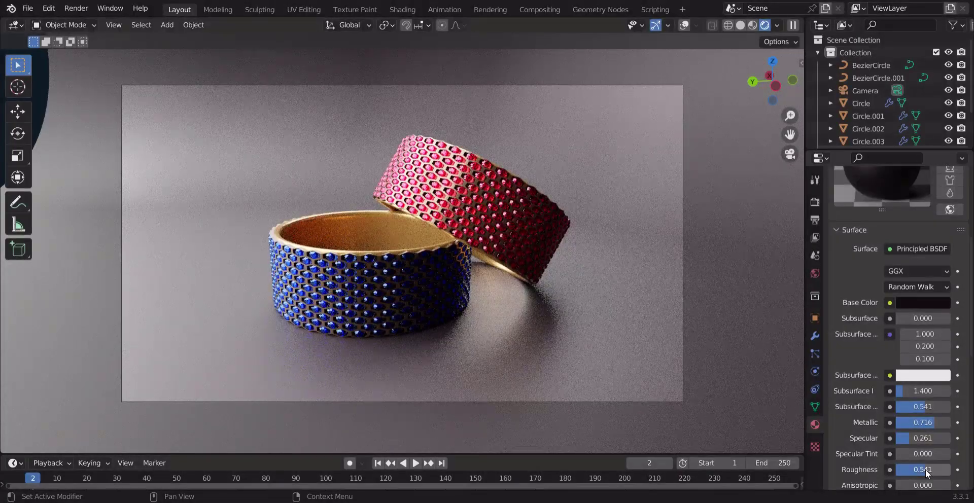
Step: Return the viewport to solid shading in camera view and save the file
scroll(512, 236, "up", 6)
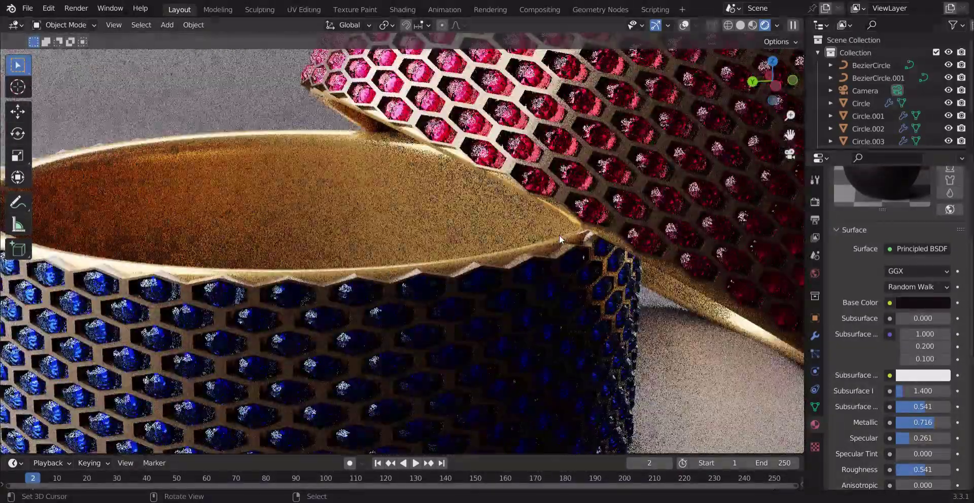
key("KP_0")
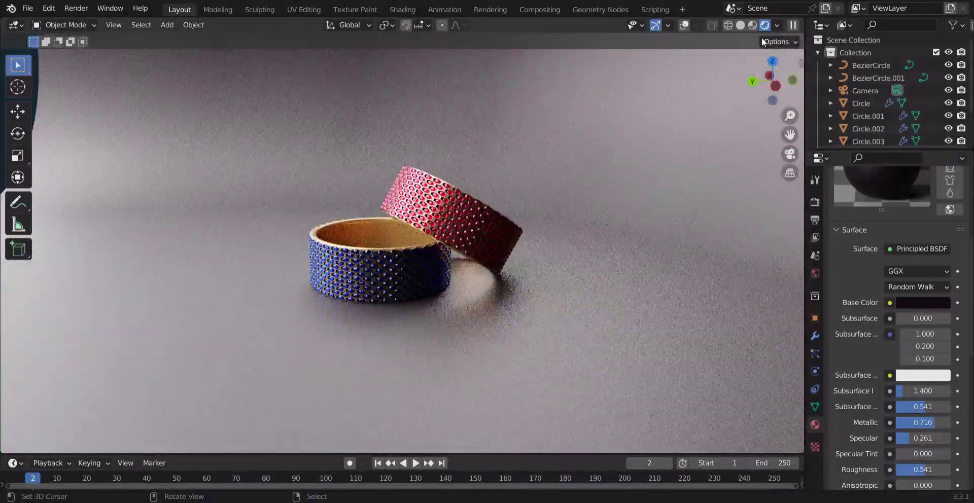
left_click(740, 25)
left_click(27, 8)
left_click(46, 93)
scroll(370, 223, "up", 8)
key("KP_0")
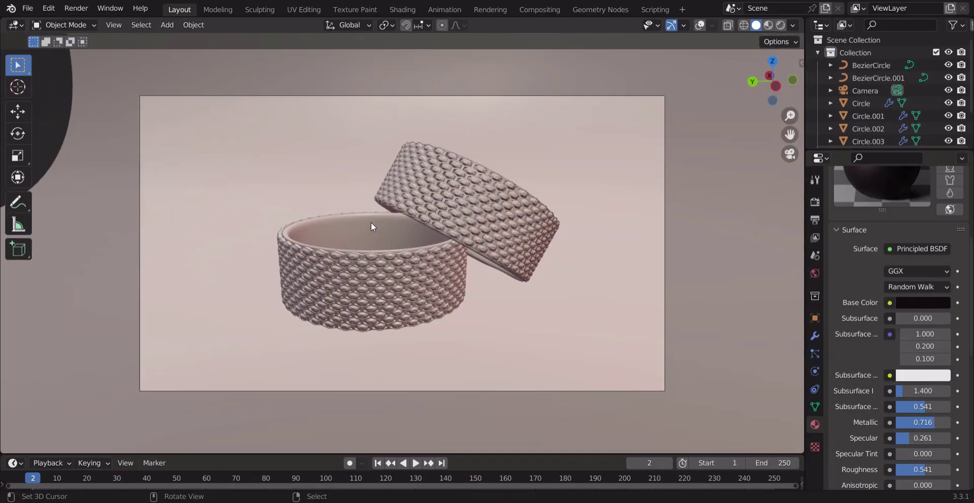